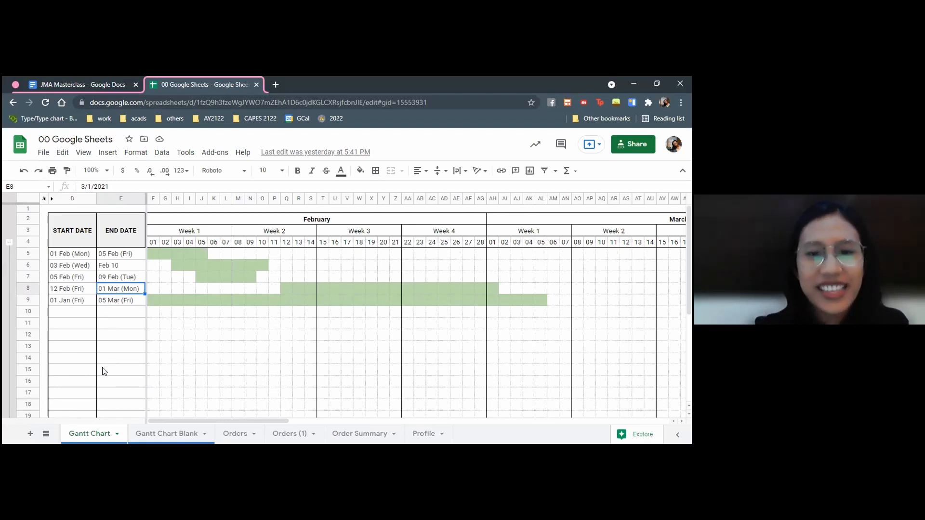
left_click(71, 315)
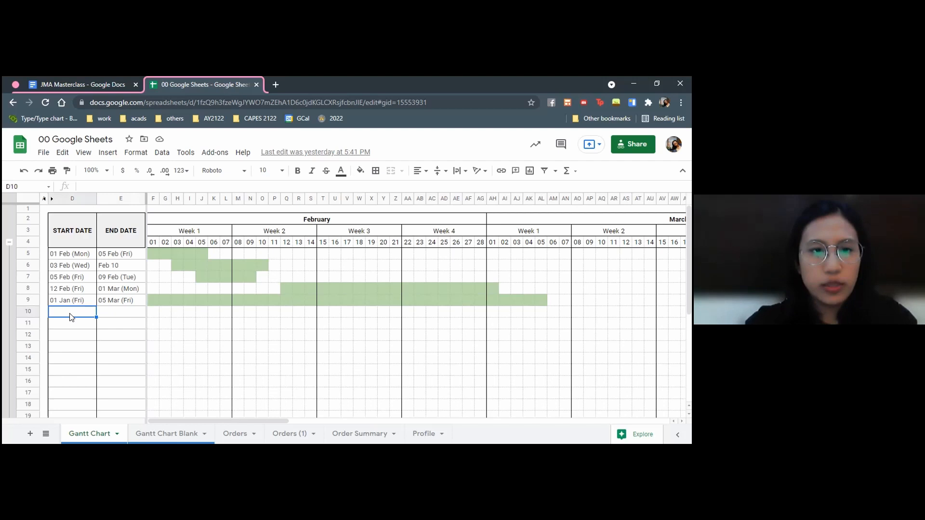
type("jan")
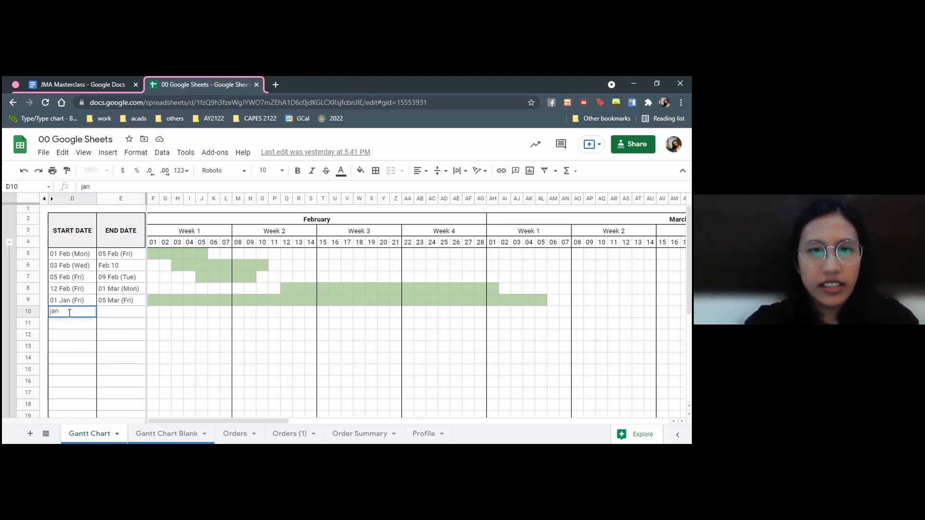
key("BackSpace")
key("BackSpace")
key("BackSpace")
key("Escape")
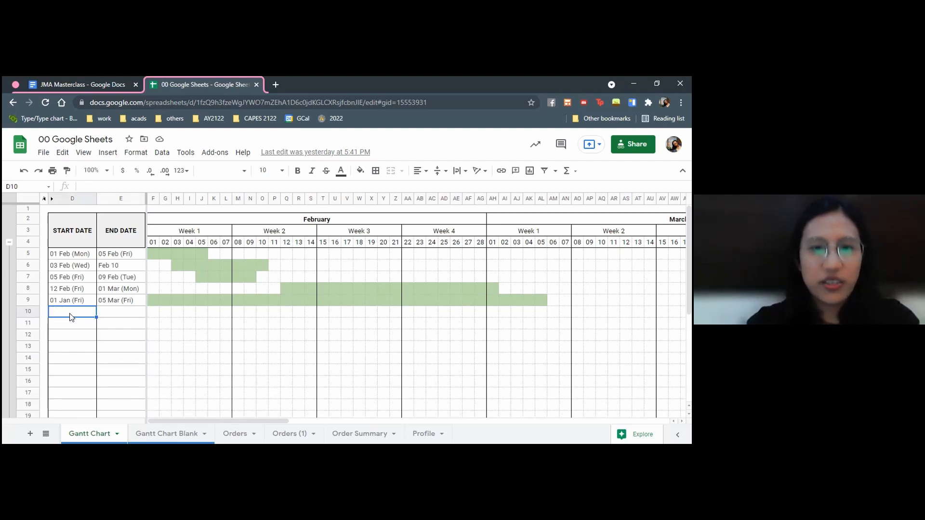
Enter Feb 15 as the start date of the first empty task row, in cell D10
left_click_drag(166, 420, 94, 393)
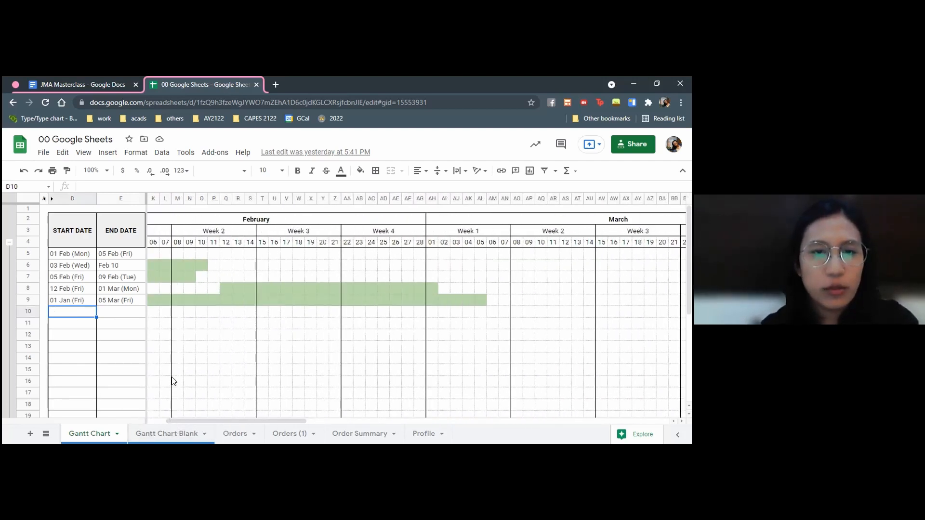
type("fab 15")
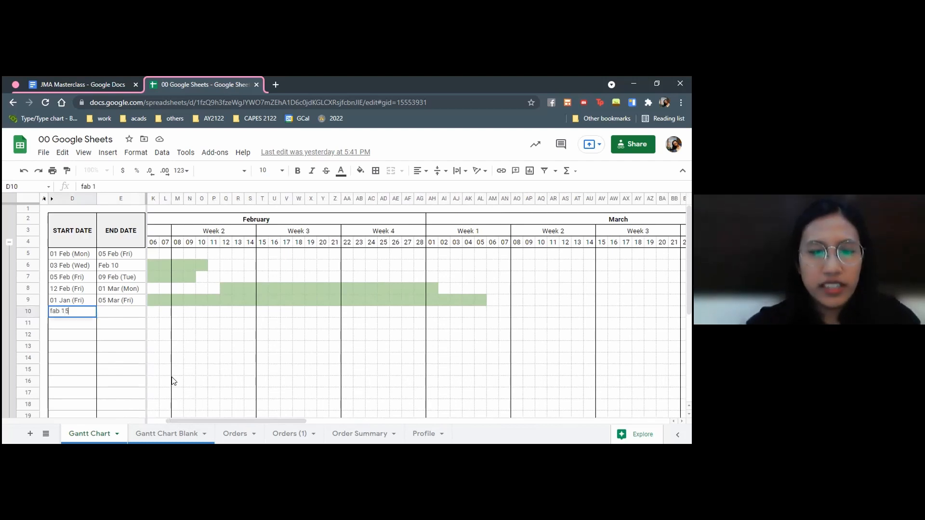
key("Return")
key("Up")
type("feb 15")
key("Return")
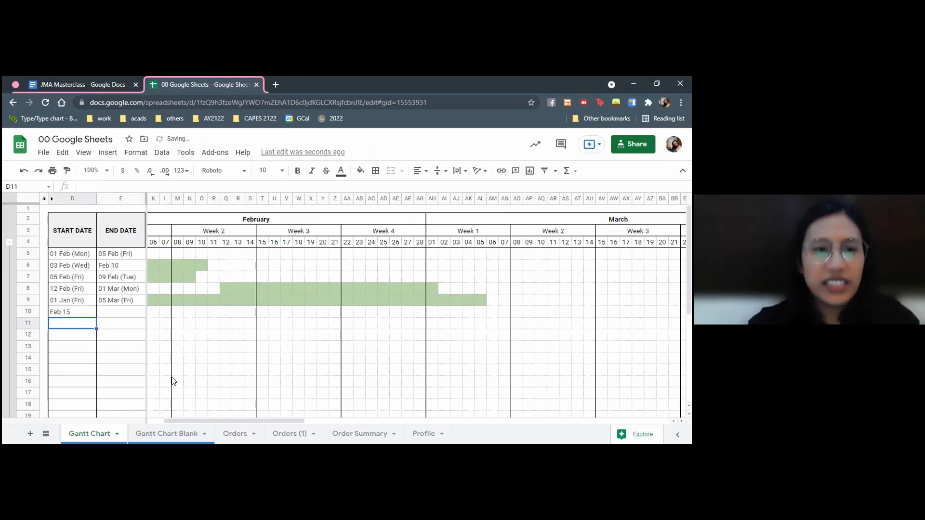
Copy the start date 12 Feb (Fri) from D8 into D10, along with its date format
key("Up")
key("Right")
key("Left")
key("Up")
key("Up")
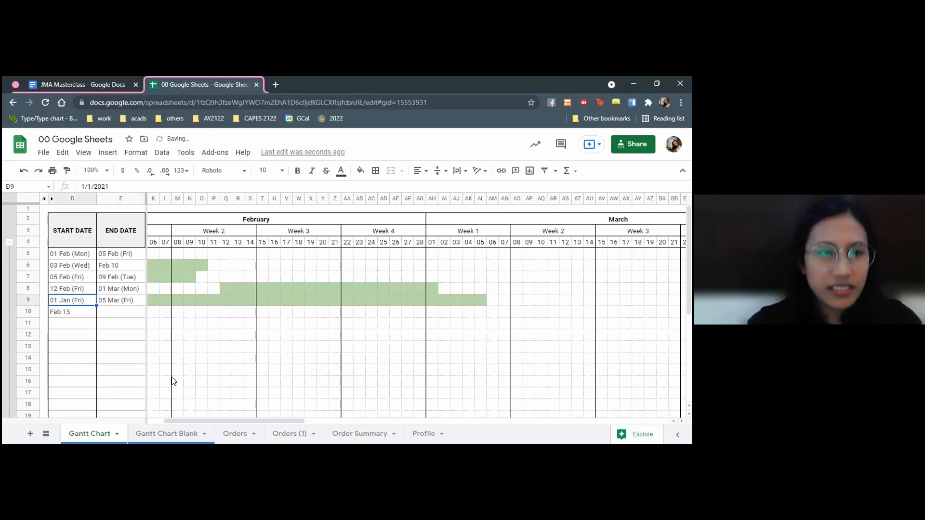
key("ctrl+c")
key("Down")
key("Down")
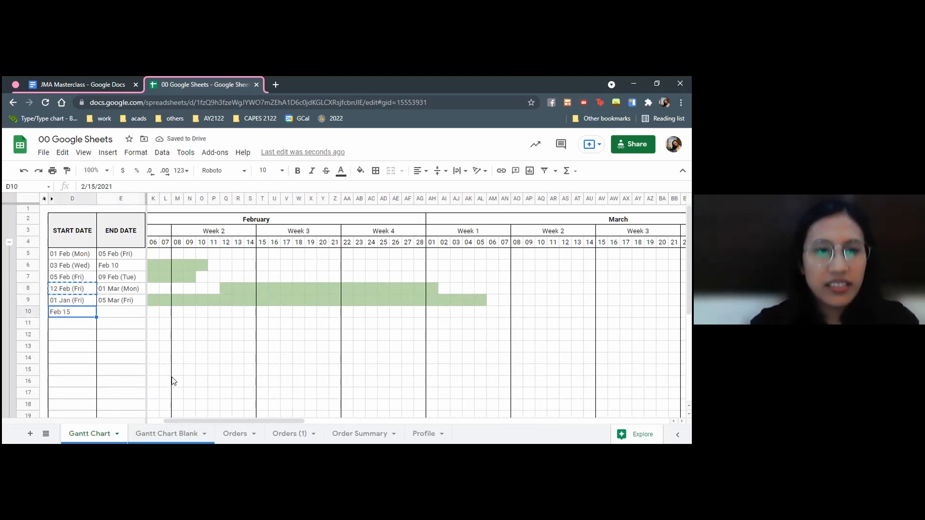
key("ctrl+v")
key("Up")
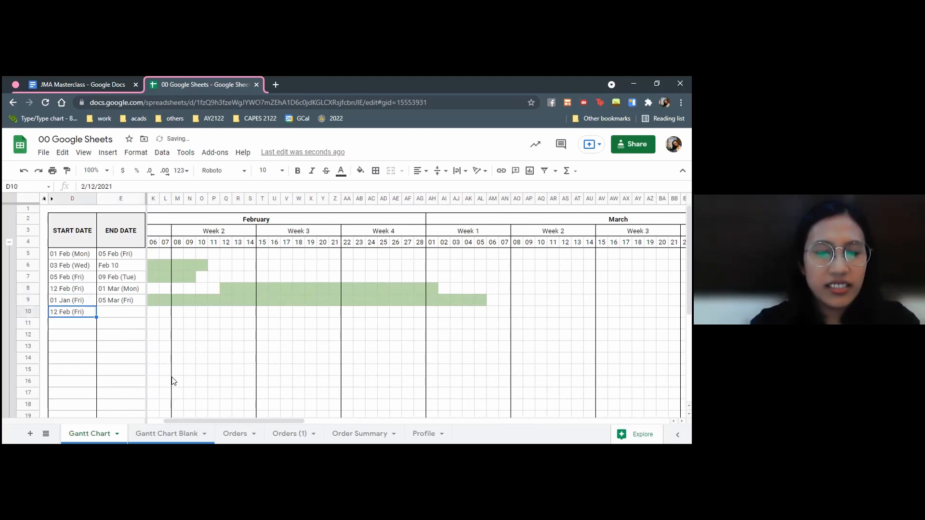
Enter Feb 25 as the end date in E10 and select the resulting bar in row 10
key("Down")
key("Right")
type("Feb 25")
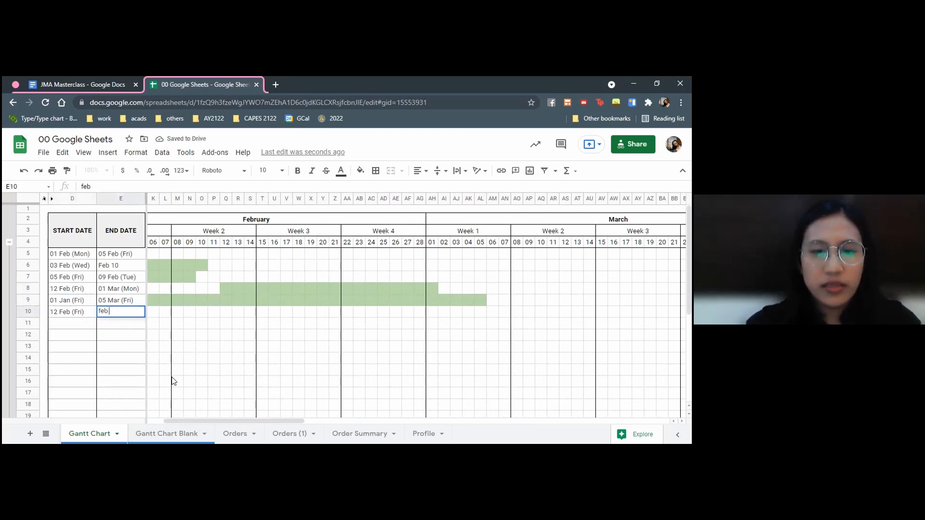
key("Return")
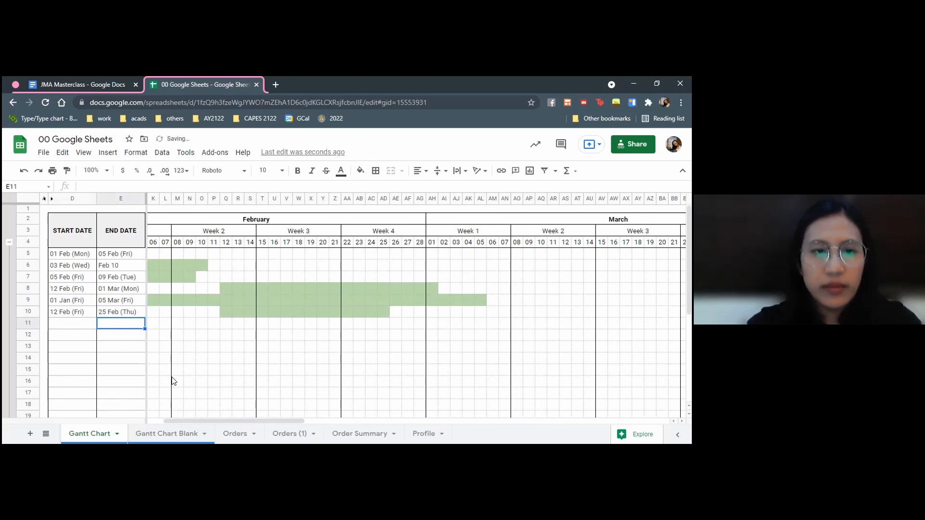
left_click_drag(225, 313, 384, 310)
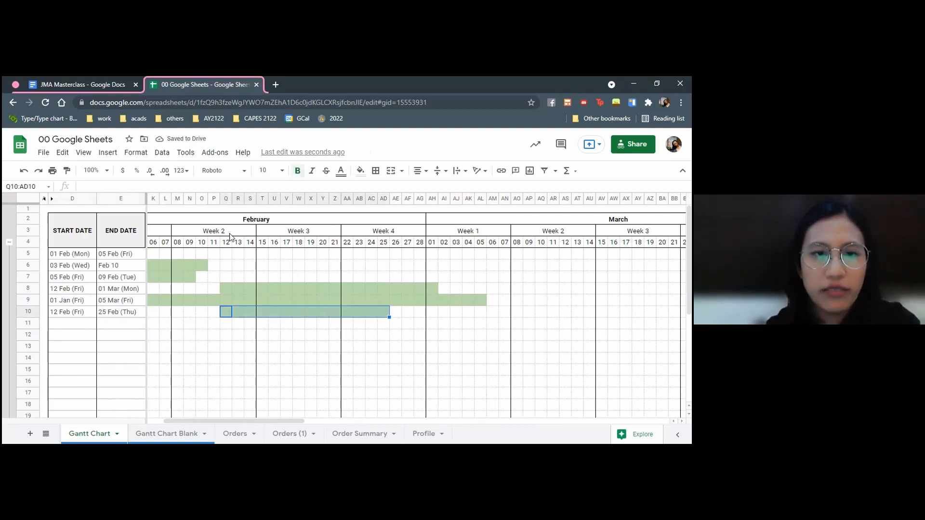
On the Gantt Chart Blank sheet, enter the date jan 25 2021 in F4, the first day cell under January Week 4
left_click(159, 433)
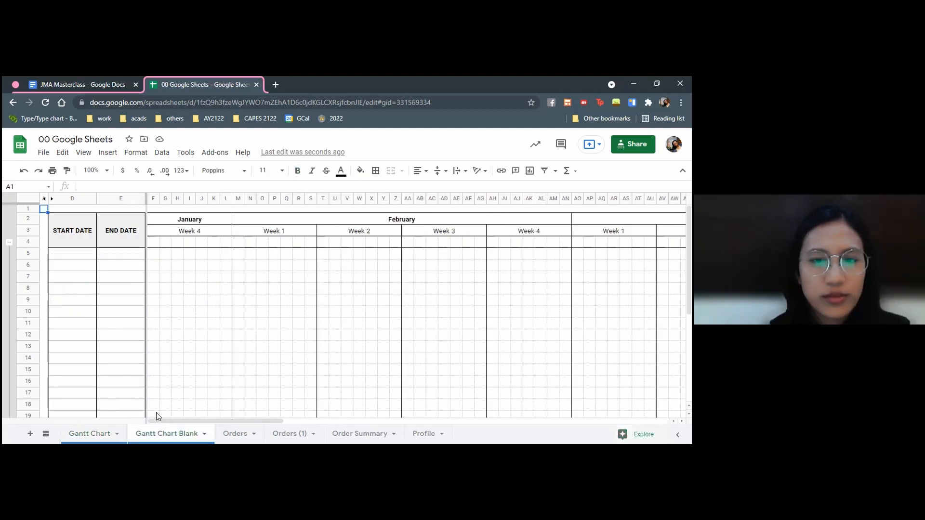
left_click(215, 303)
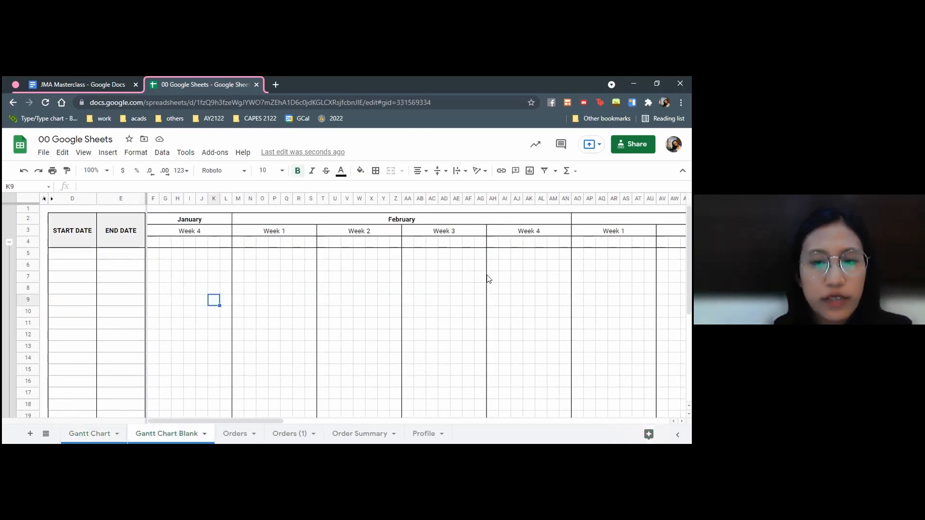
left_click(27, 241)
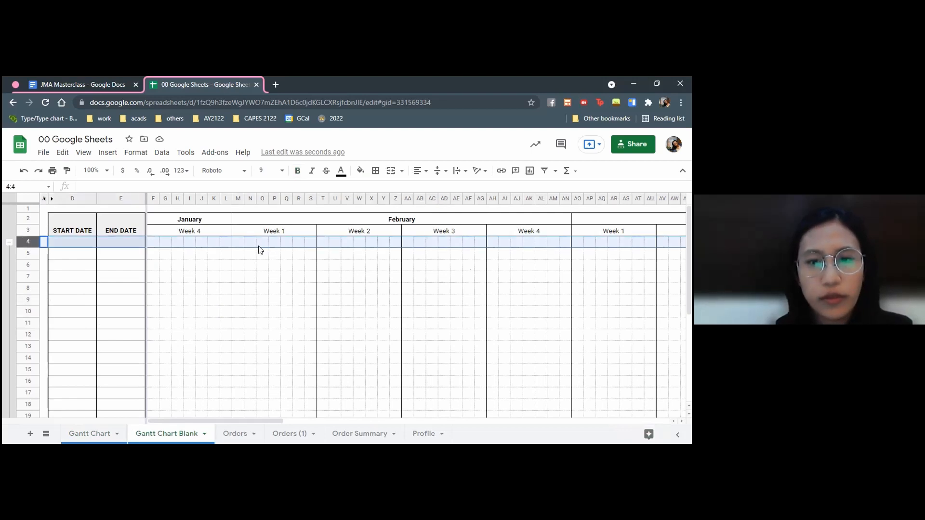
left_click(226, 242)
left_click(153, 242)
type("25")
key("BackSpace")
key("BackSpace")
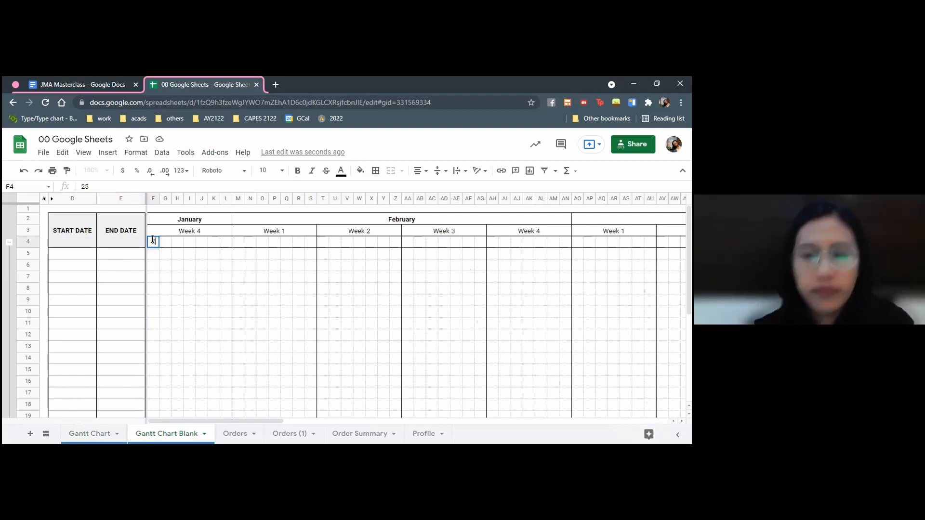
type("jan 25 2021")
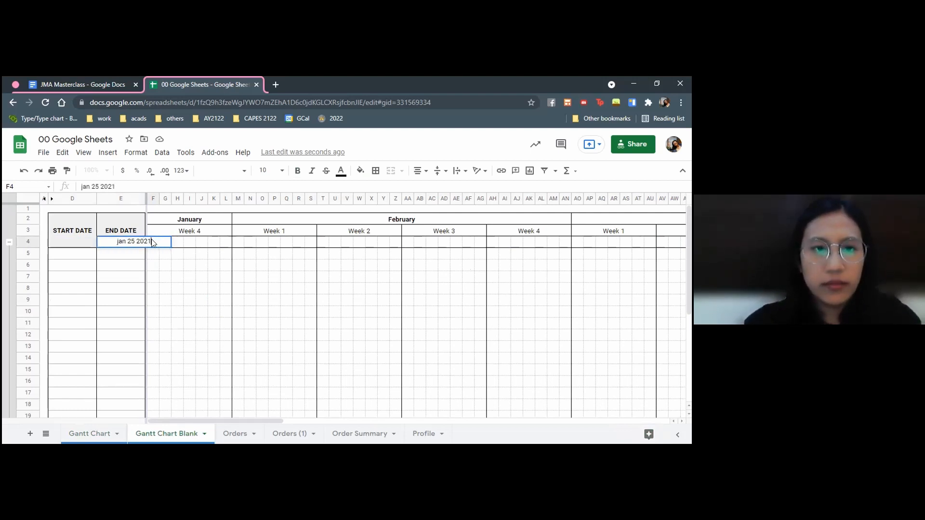
left_click(152, 242)
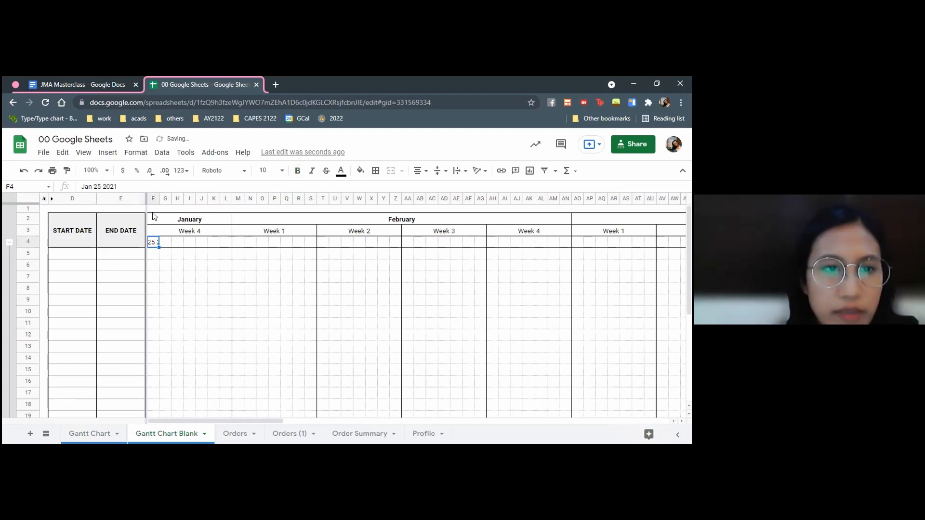
left_click(85, 434)
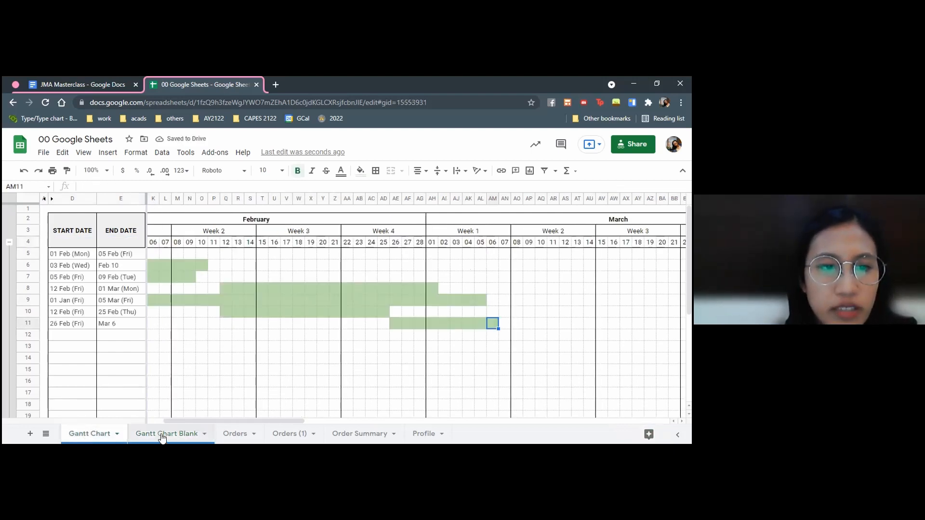
left_click(162, 437)
left_click(152, 199)
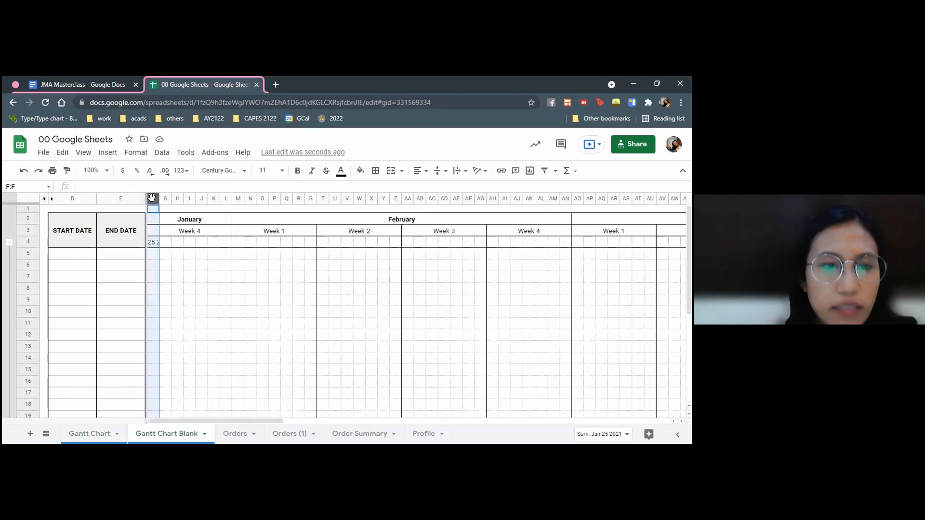
Open the custom date and time formats for cell F4 and remove the month and year from the format
left_click(156, 243)
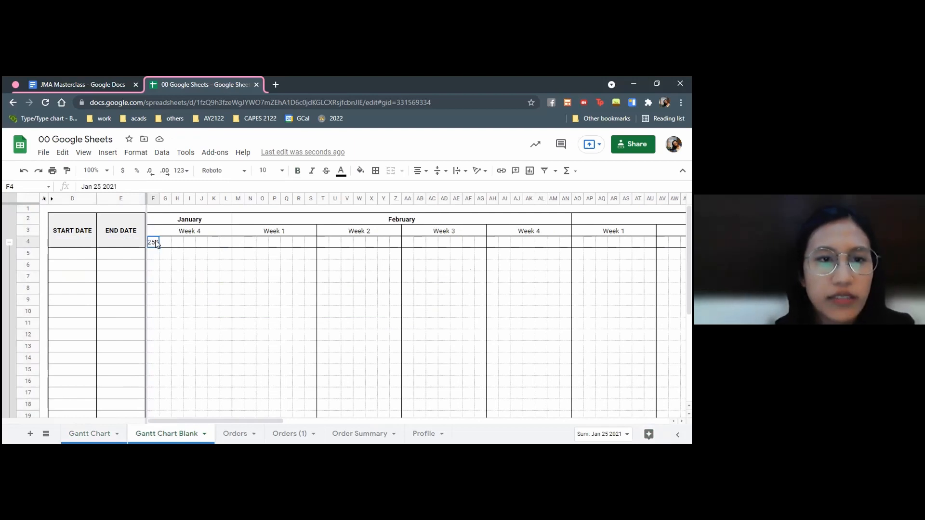
left_click(136, 153)
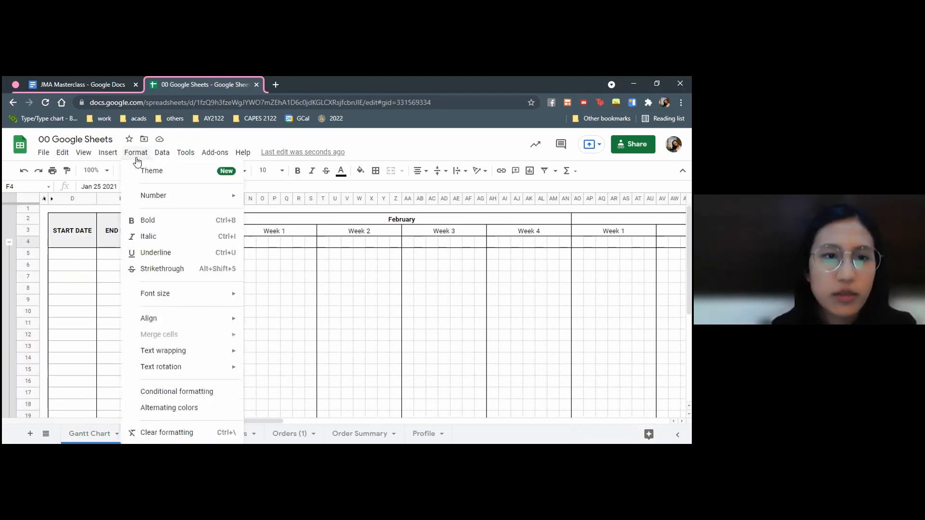
mouse_move(159, 195)
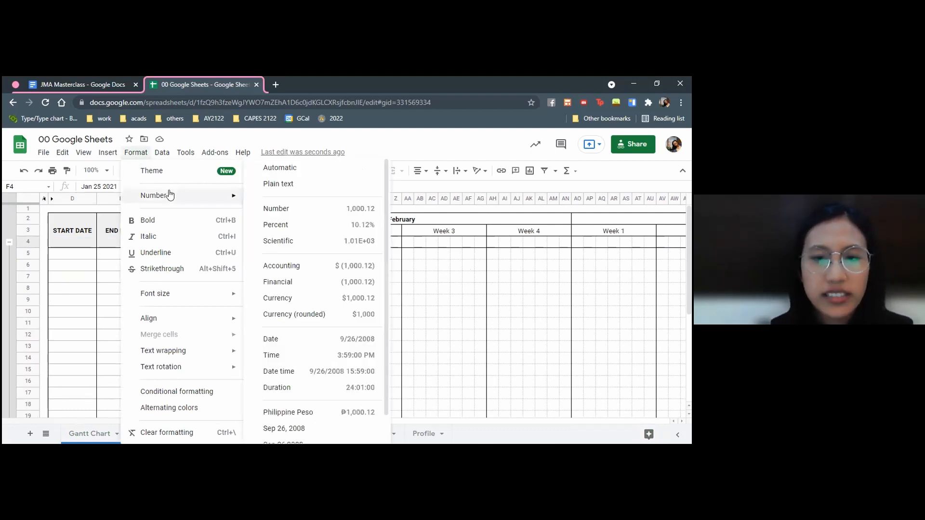
scroll(274, 398, "down", 1)
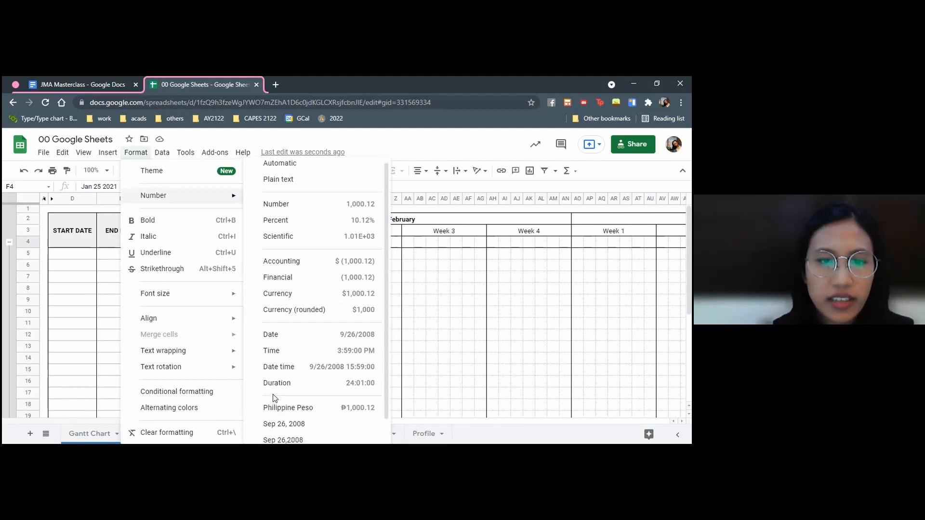
scroll(275, 398, "down", 1)
mouse_move(267, 436)
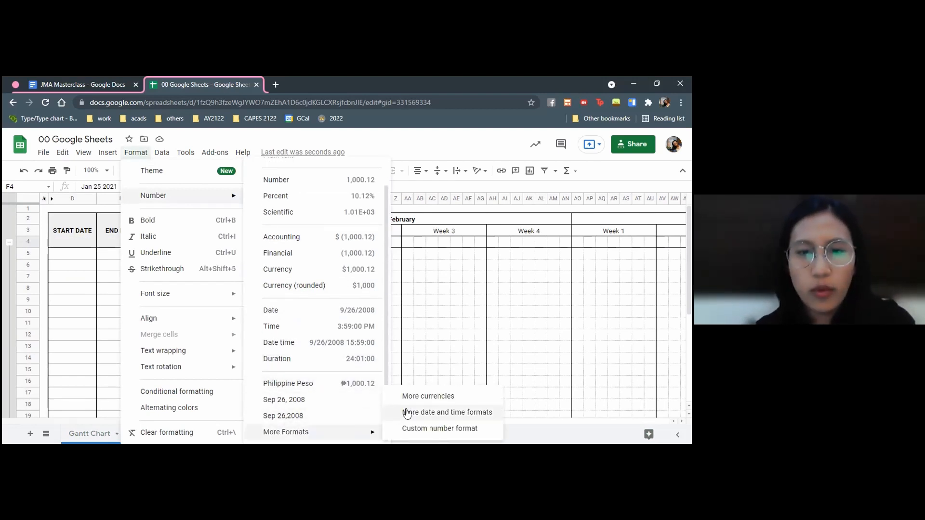
left_click(438, 413)
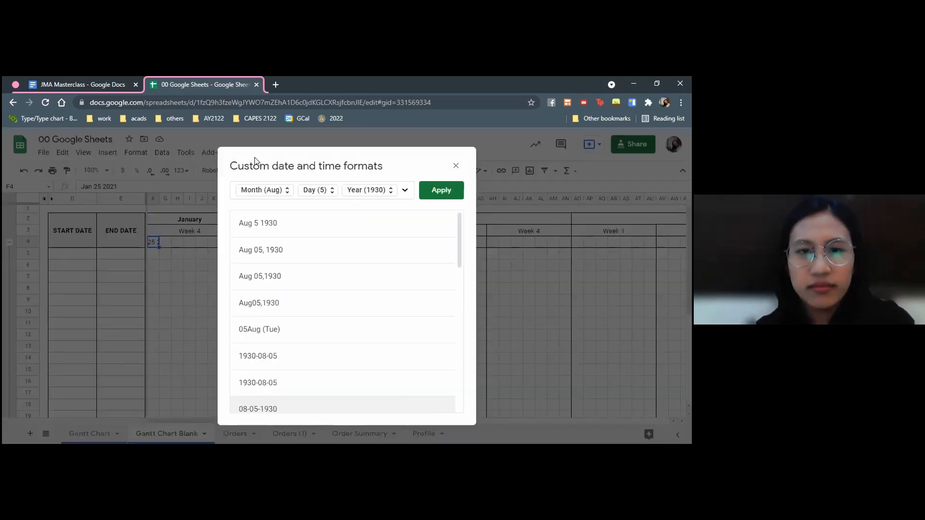
left_click(295, 189)
key("BackSpace")
left_click(345, 192)
key("BackSpace")
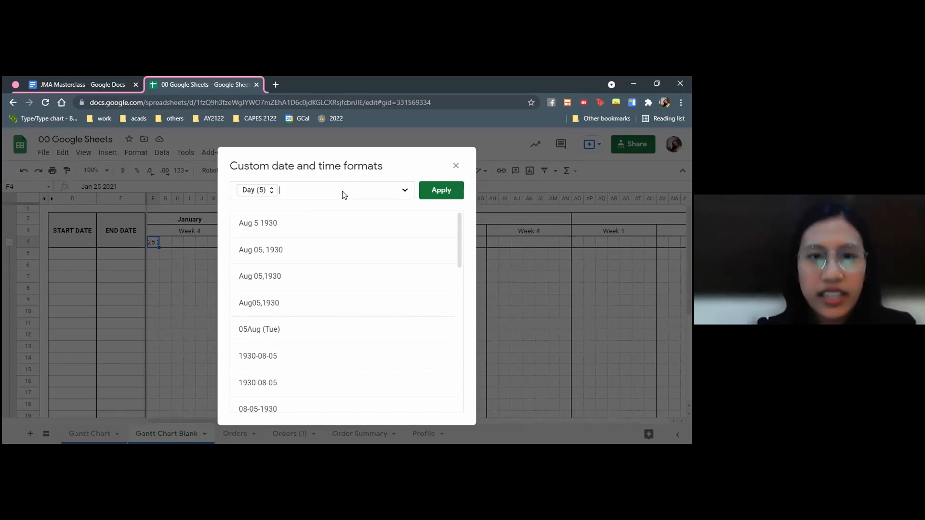
Set the day component to Day with leading zero (05) and apply the custom format to F4
left_click(262, 191)
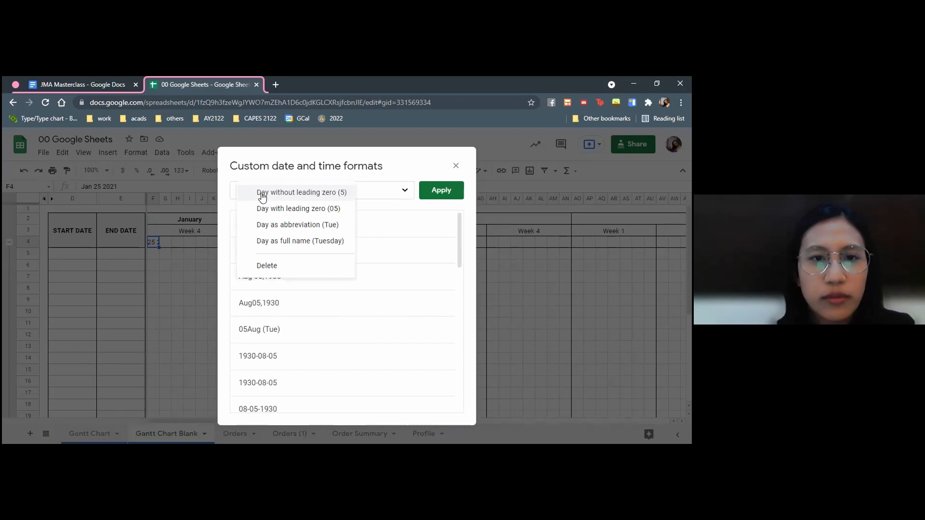
left_click(298, 209)
left_click(437, 189)
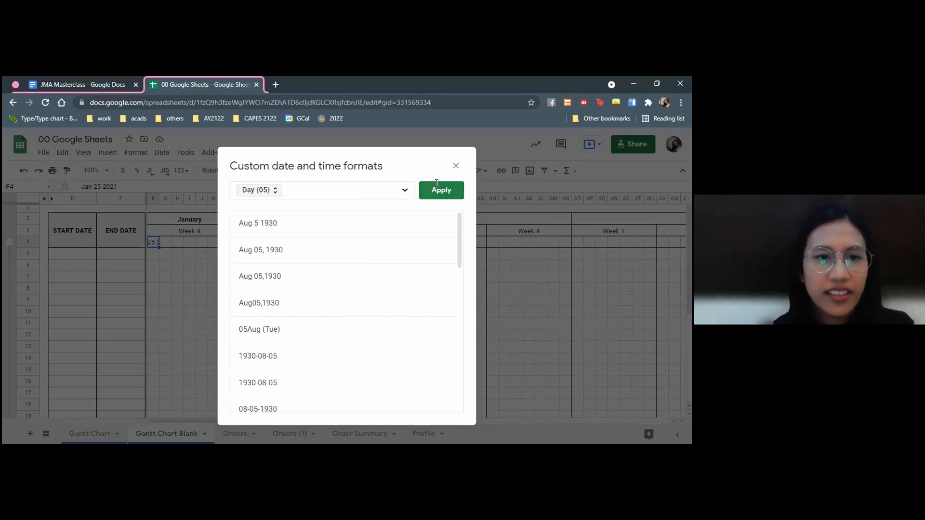
left_click(162, 245)
left_click(154, 242)
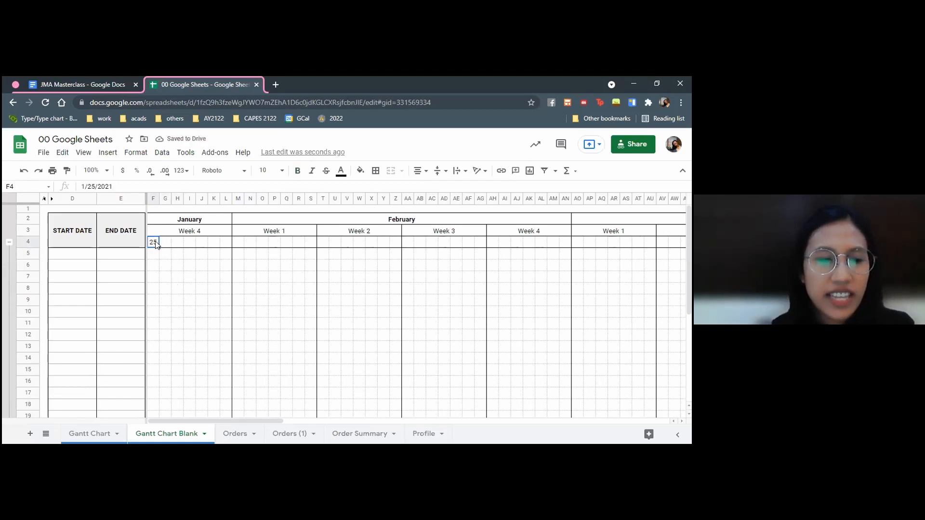
Enter the formula =F4+1 in G4 to produce the following day
left_click(163, 244)
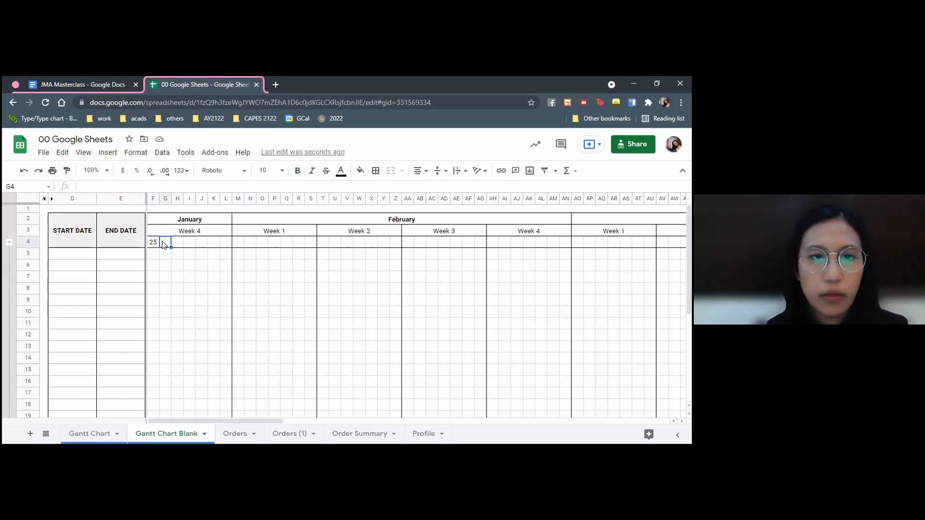
type("=F4+1")
key("Return")
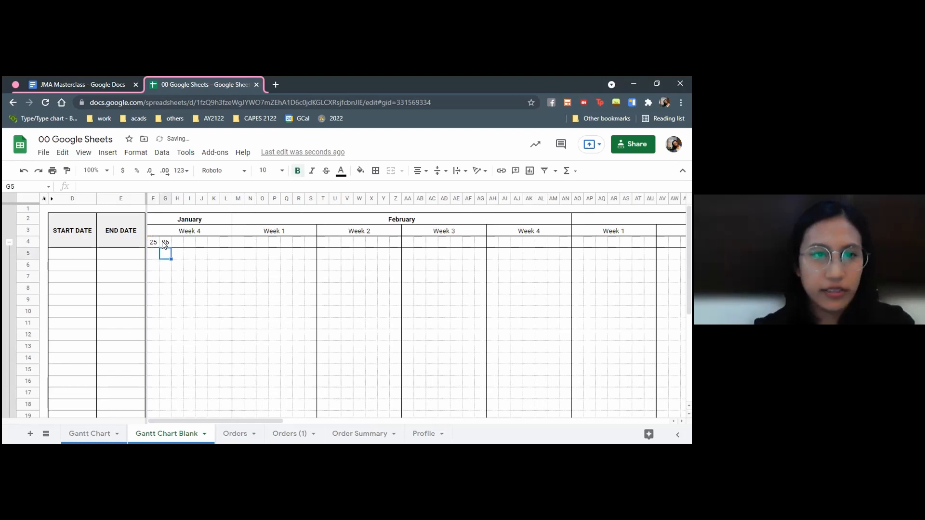
Copy cell G4, which holds the next-day formula of the date row
left_click(164, 244)
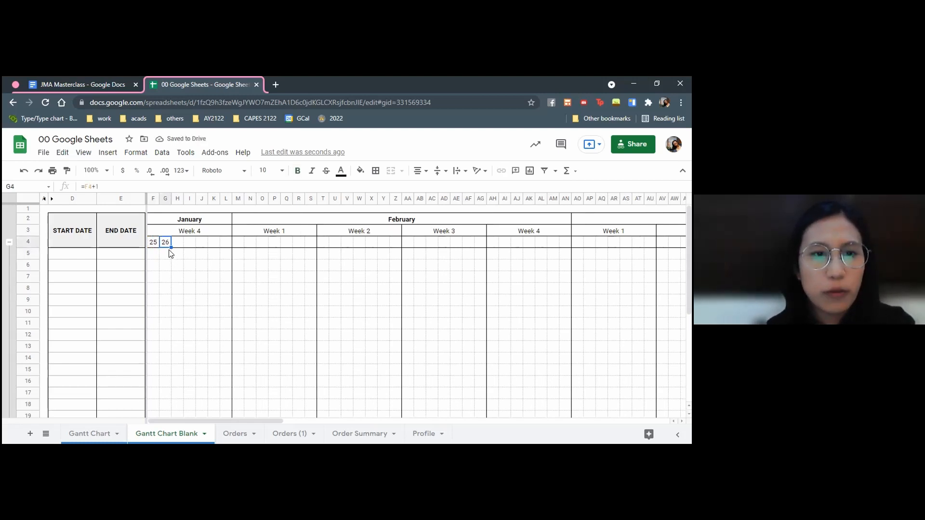
key("ctrl+c")
left_click(176, 244)
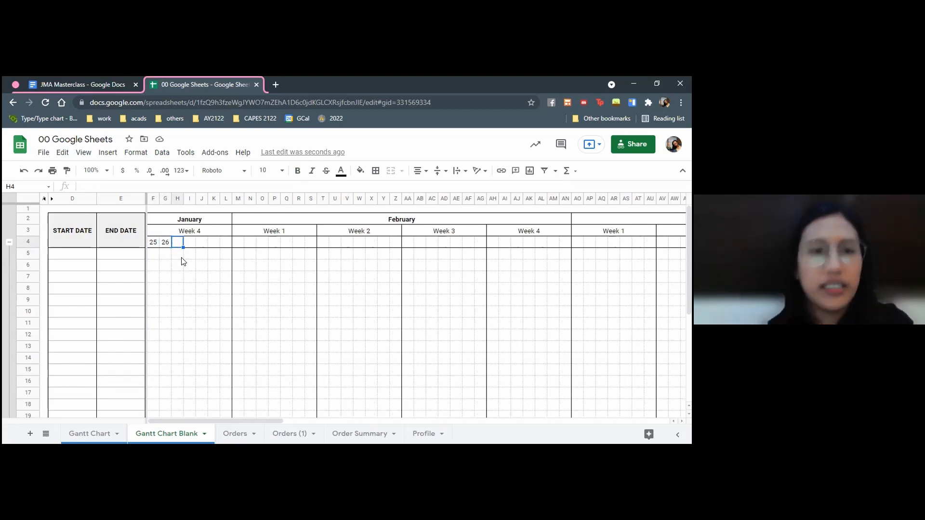
left_click(166, 243)
Try a regular paste of the copied cell across H4:FG4, check the dates around the start of June, and undo the paste
key("Right")
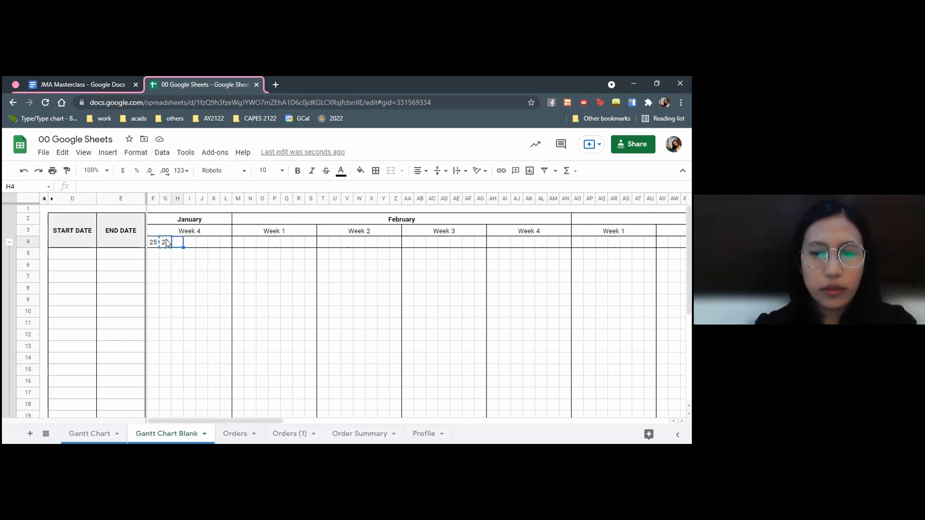
key("ctrl+shift+Right")
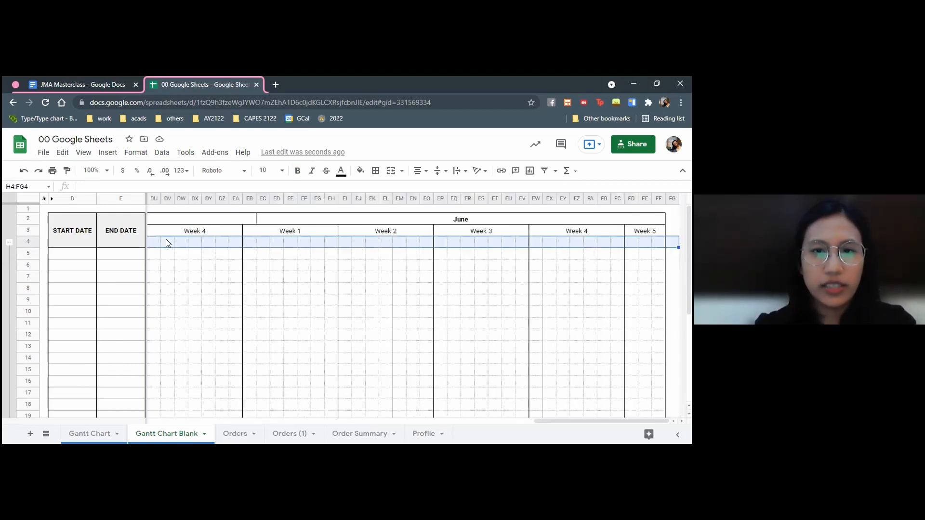
key("ctrl+v")
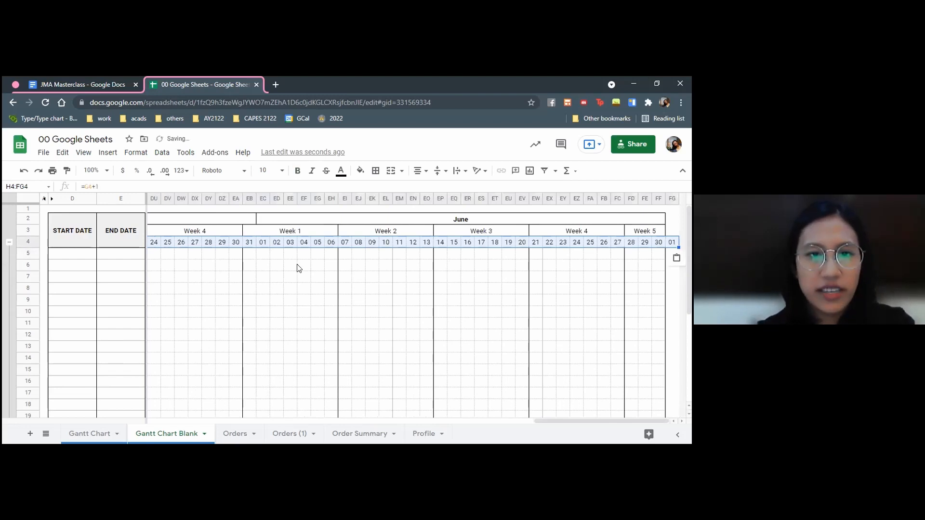
left_click(297, 268)
left_click_drag(237, 242, 263, 245)
left_click(250, 242)
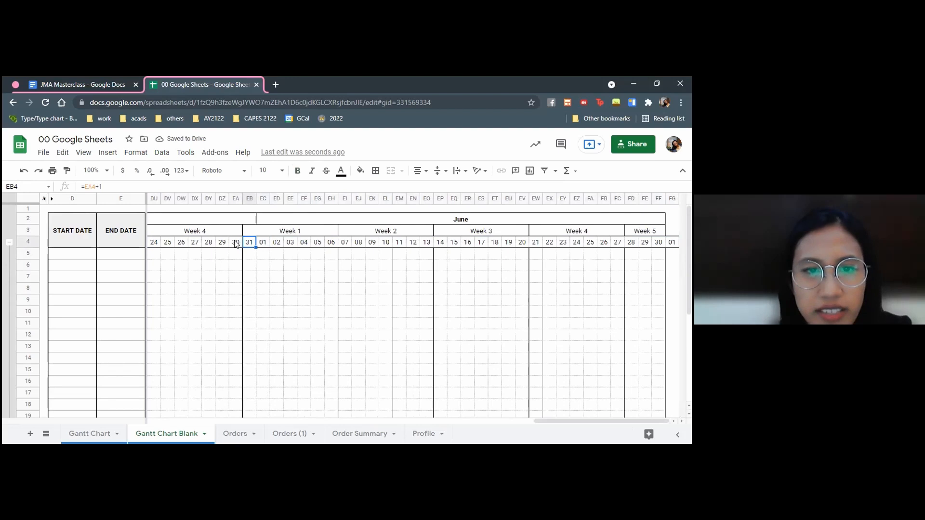
left_click(276, 288)
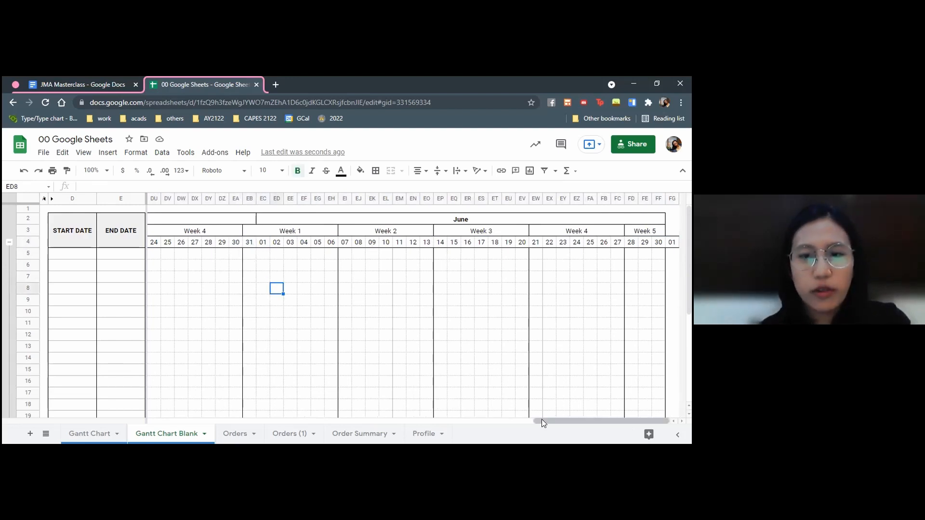
key("ctrl+z")
scroll(166, 231, "left", 1)
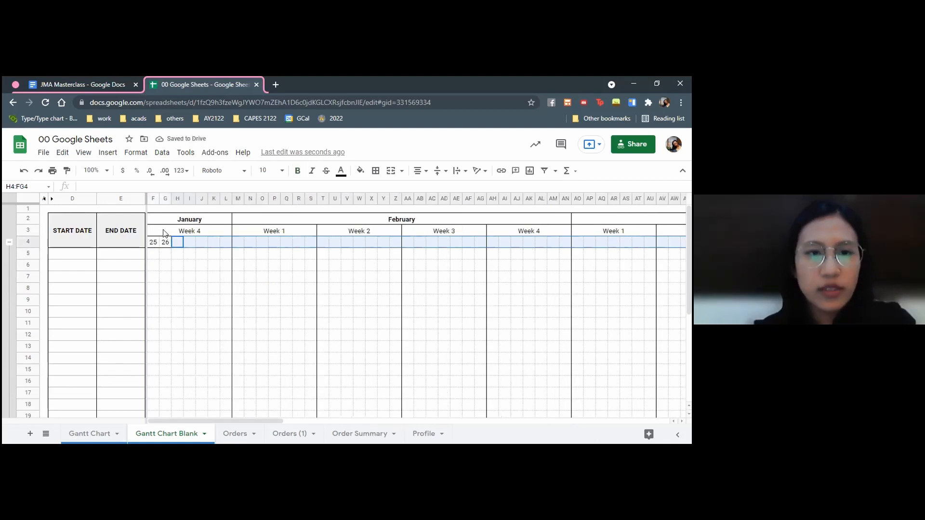
Fill H4:FG4 with the copied next-day formula using Paste special, and check the dates from January Week 4 into February
left_click(176, 242)
key("ctrl+shift+Right")
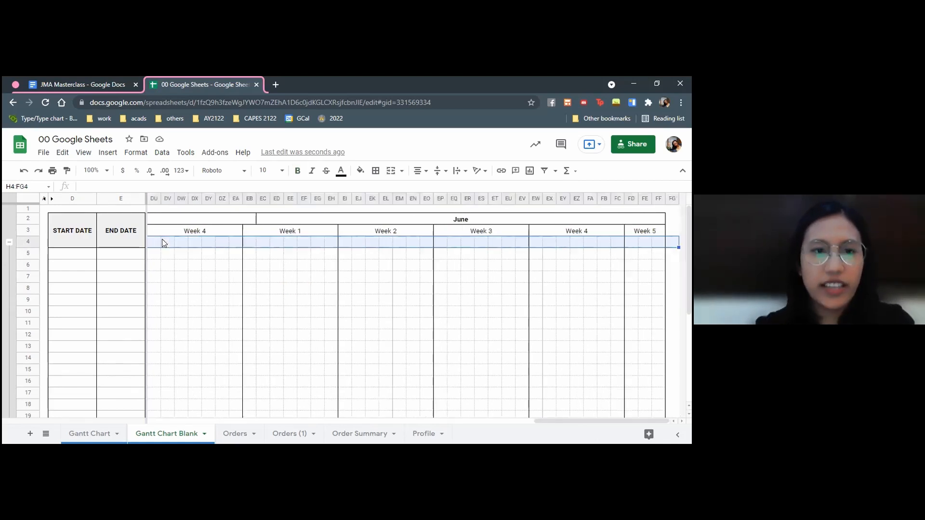
right_click(162, 240)
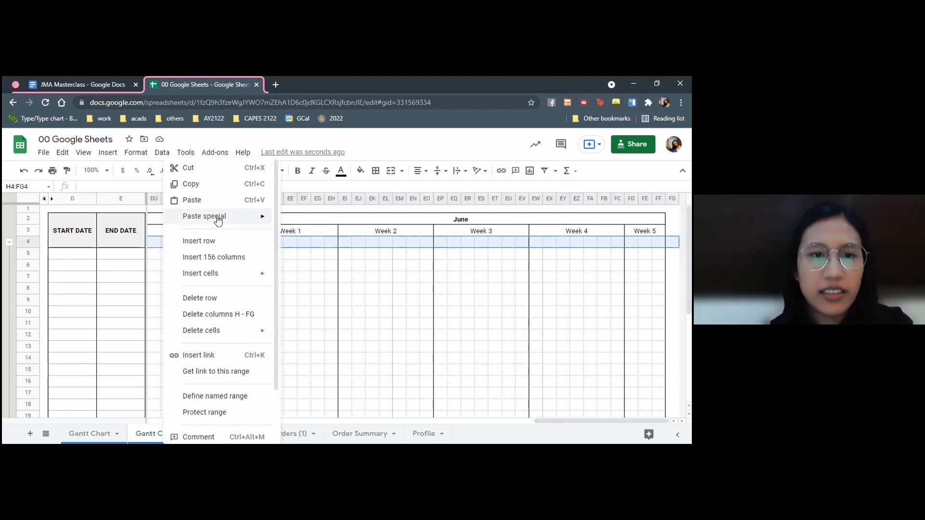
mouse_move(226, 216)
left_click(363, 300)
left_click(408, 267)
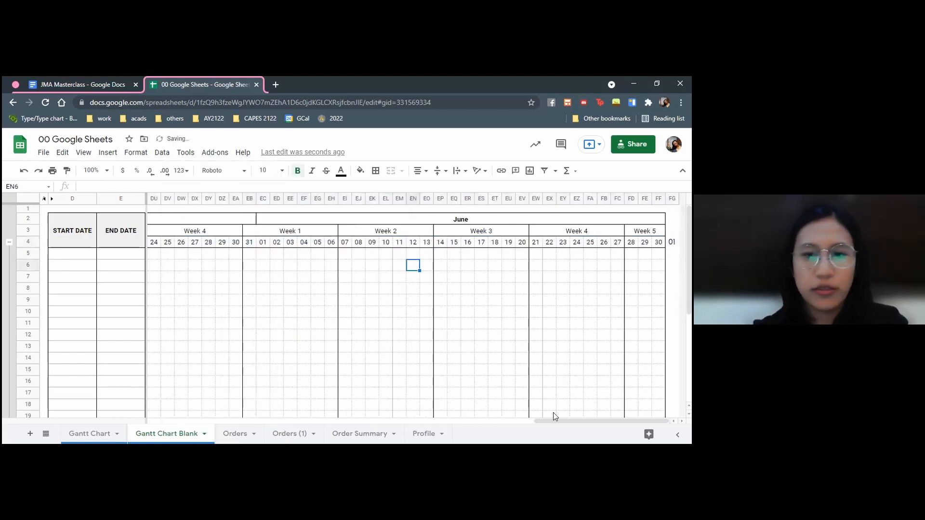
left_click_drag(554, 421, 169, 421)
left_click(240, 265)
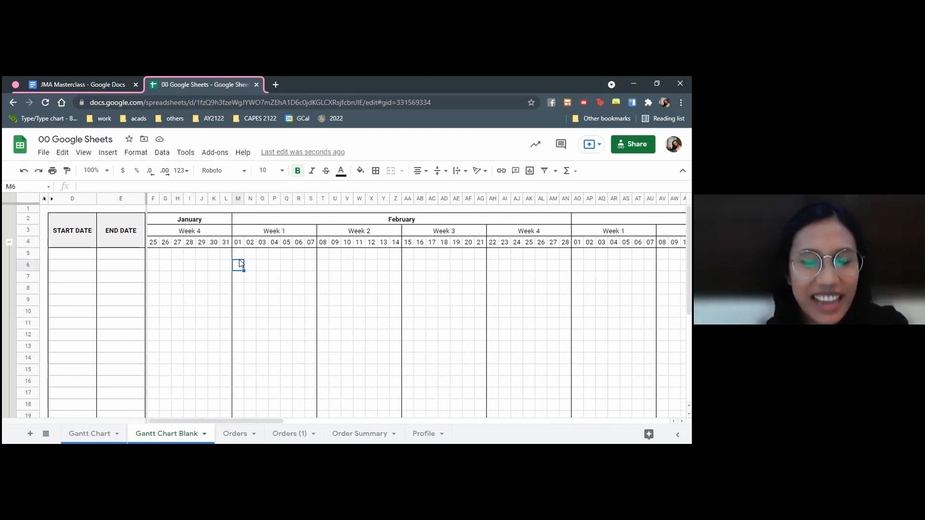
left_click(153, 242)
left_click(225, 241)
left_click(239, 245)
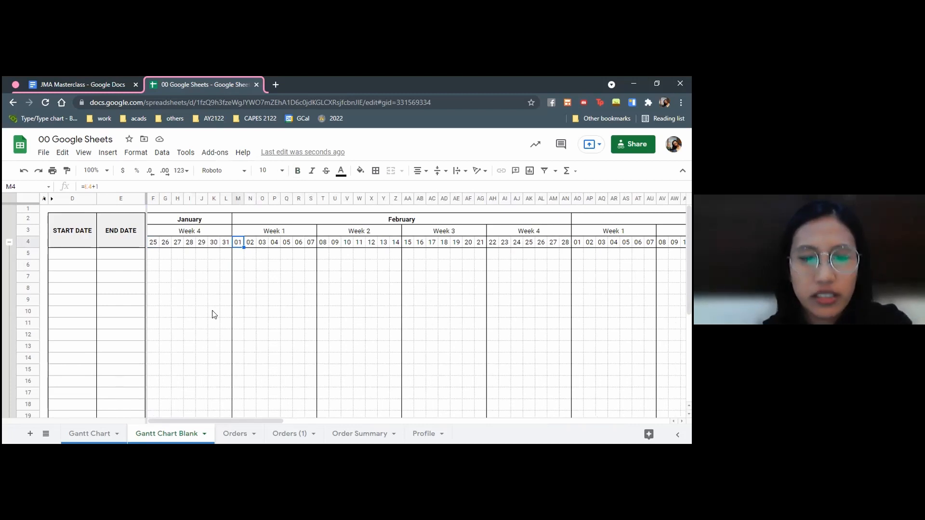
Enter Jan 29 as the start date in D5 and check the full date stored in the cell
left_click(63, 255)
type("Jan 29")
key("Return")
left_click(80, 256)
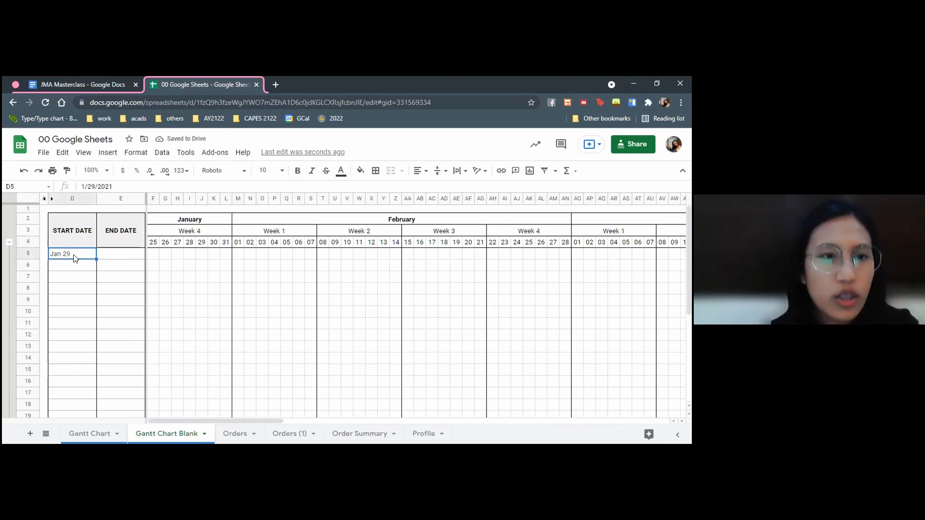
left_click(85, 187)
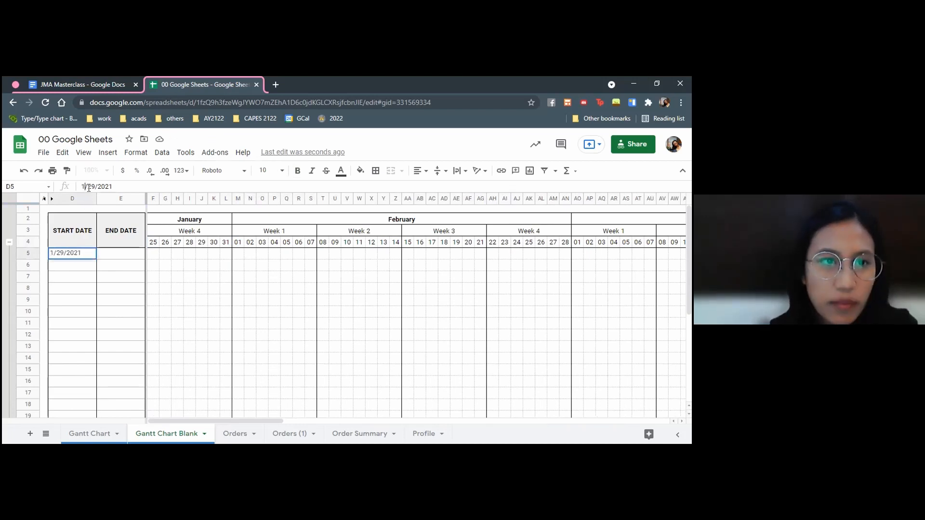
left_click(83, 281)
Open the custom date and time formats for D5 and set the day component to Day with leading zero (05)
left_click(76, 255)
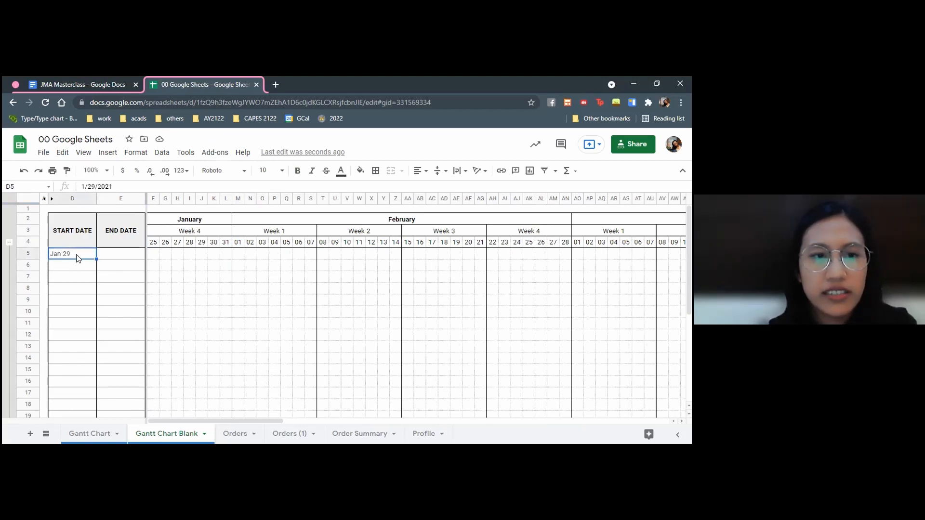
left_click(147, 153)
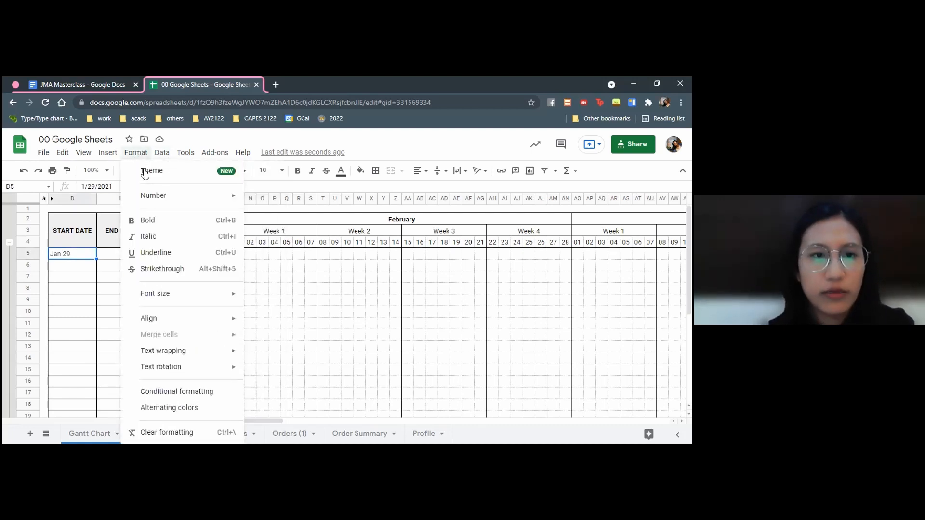
mouse_move(186, 196)
mouse_move(295, 436)
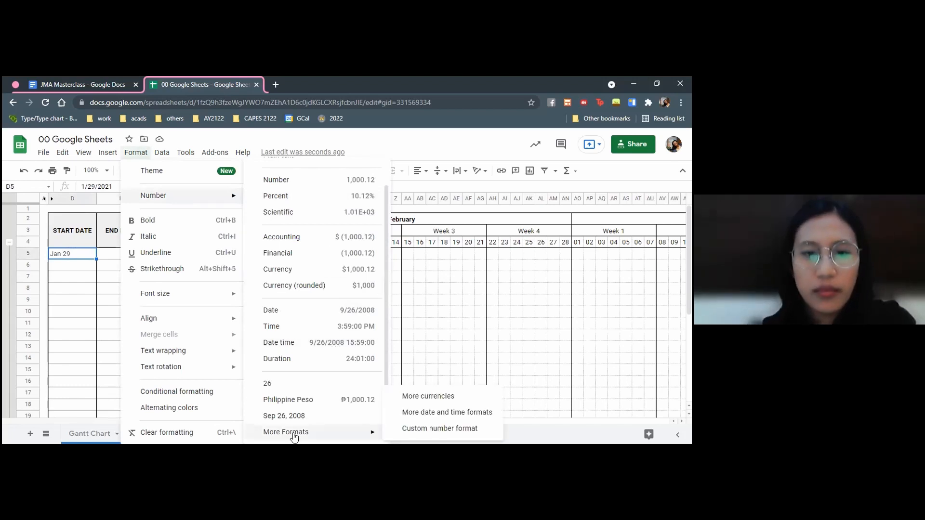
left_click(407, 411)
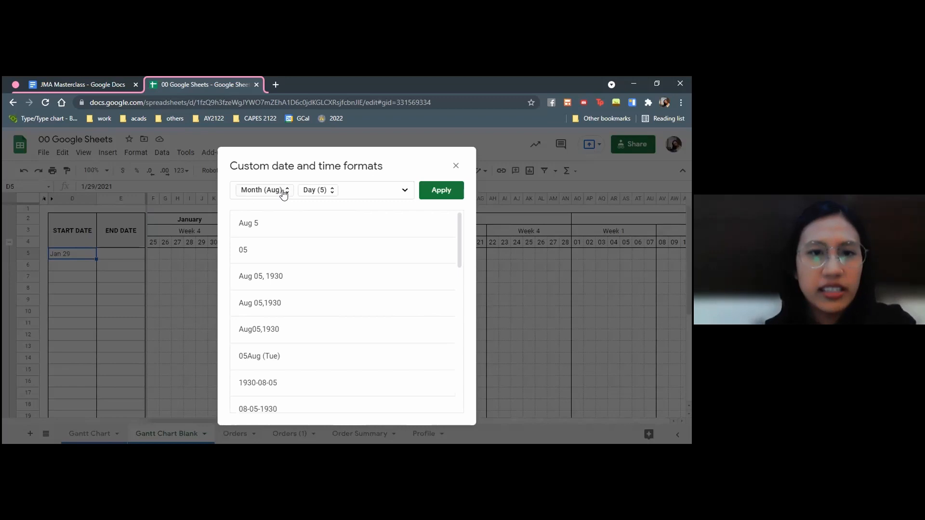
left_click(320, 190)
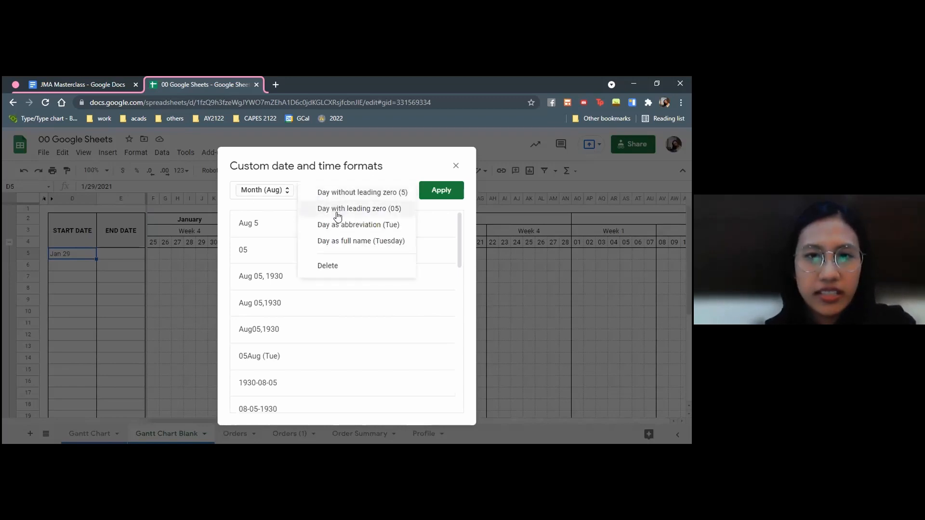
left_click(338, 209)
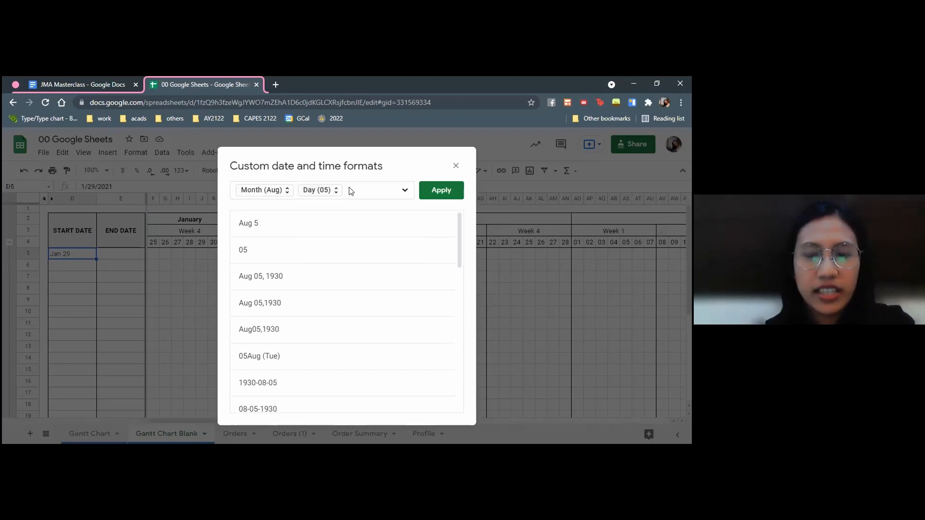
Add a second day component in parentheses, set it to Day as abbreviation (Tue), and apply the format to D5
type("(")
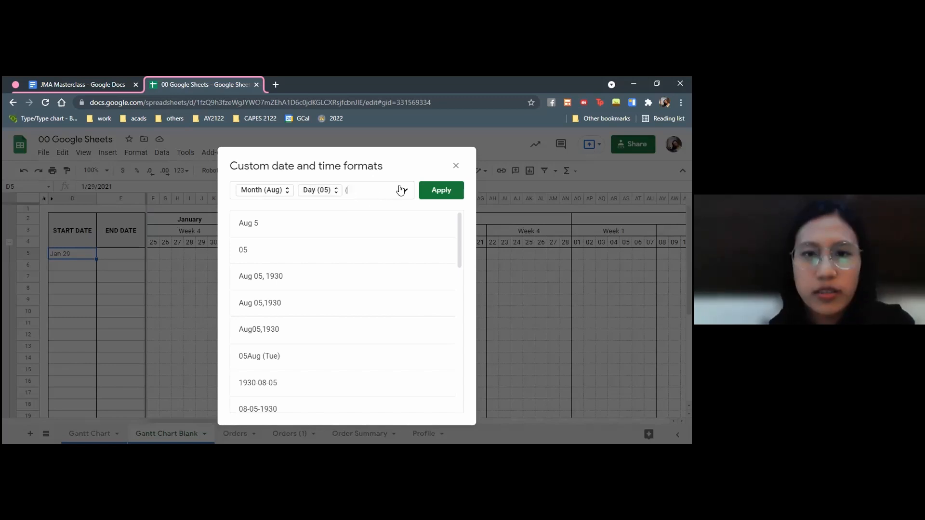
left_click(402, 191)
left_click(436, 217)
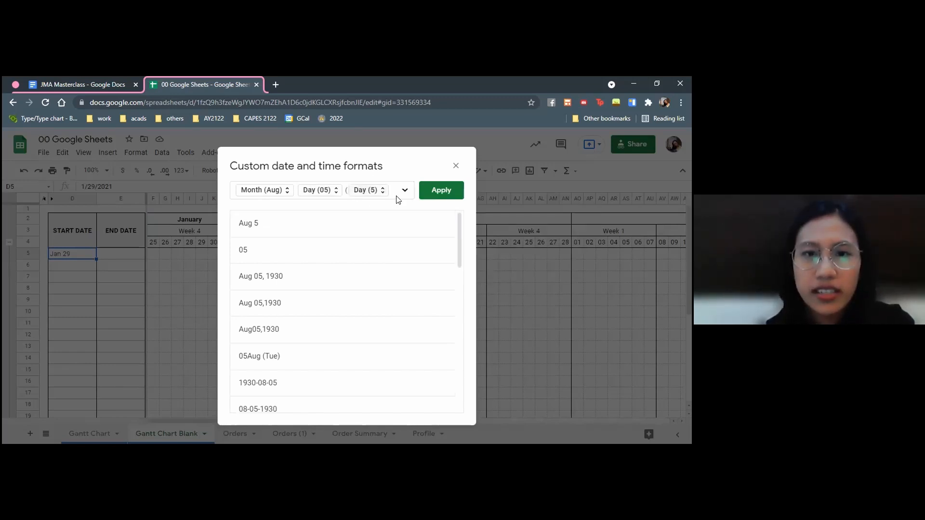
left_click(375, 192)
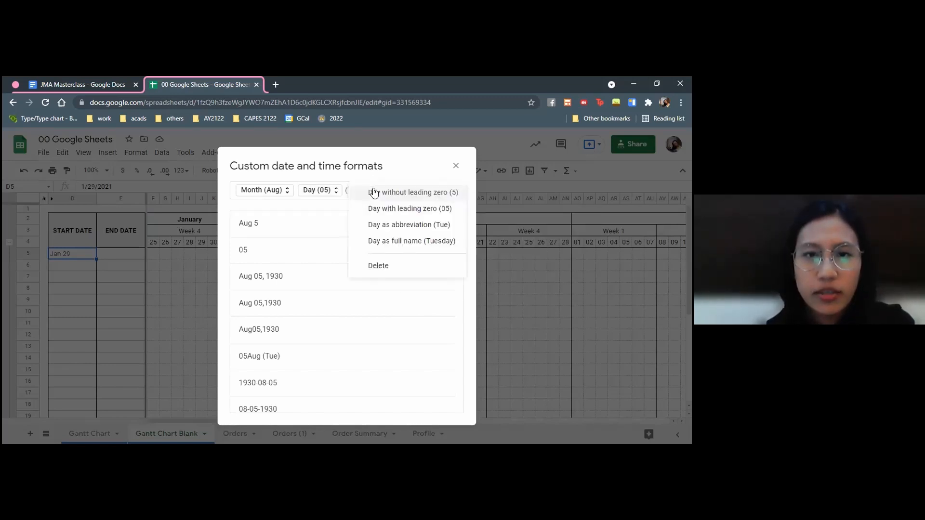
left_click(398, 225)
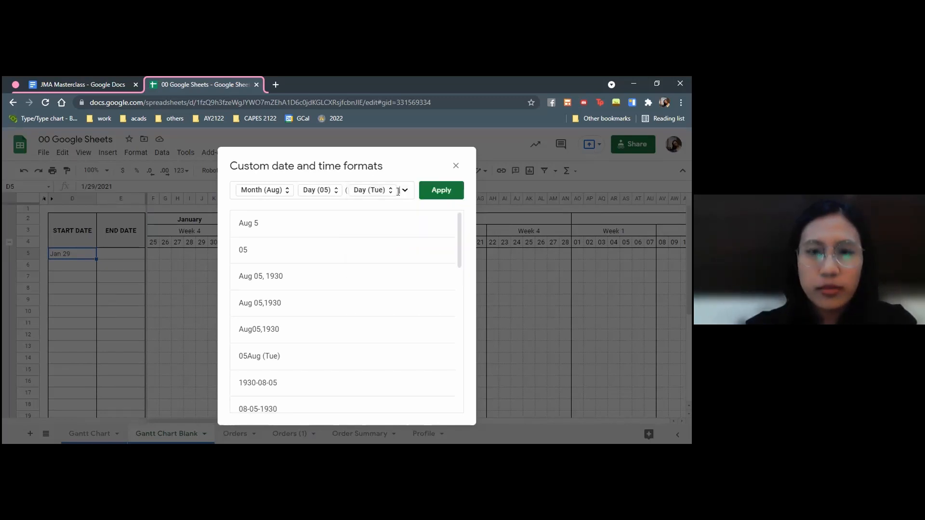
left_click(447, 194)
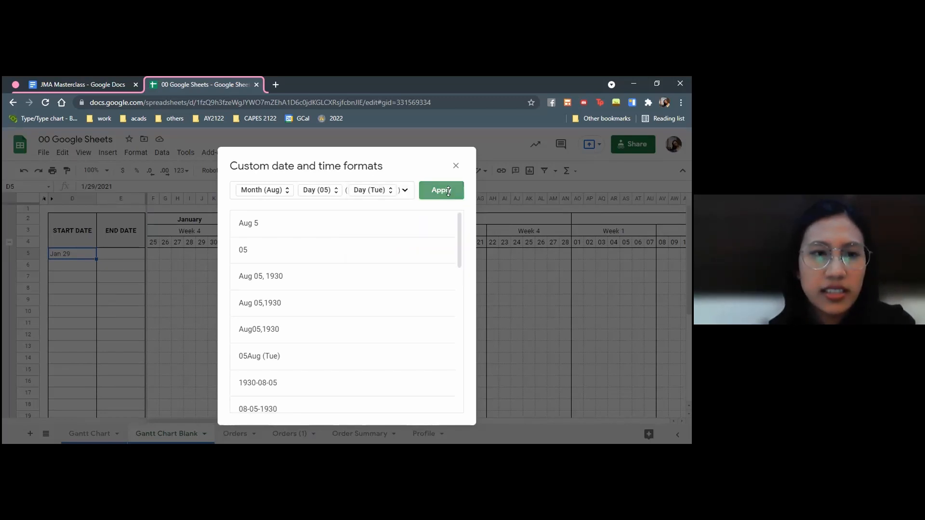
Copy the date format of D5 onto E5 and enter feb 6 as the end date
left_click(79, 254)
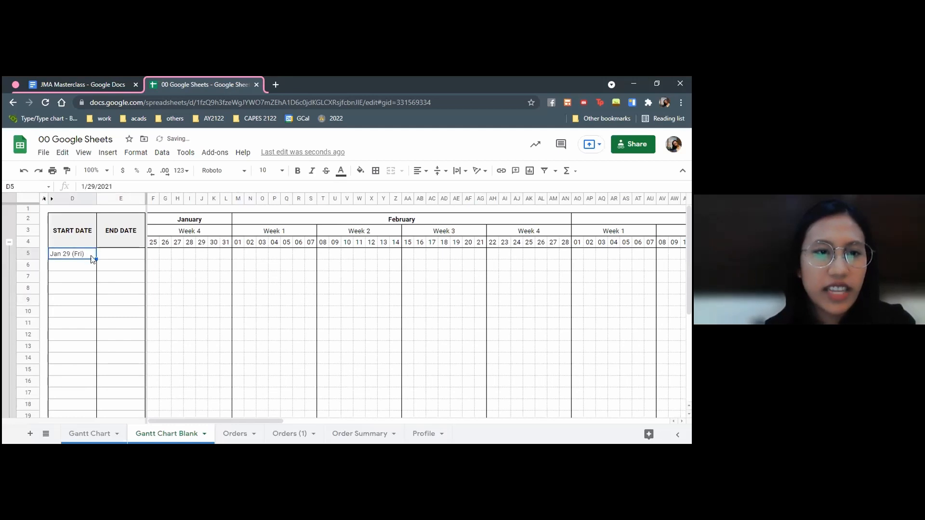
left_click(67, 171)
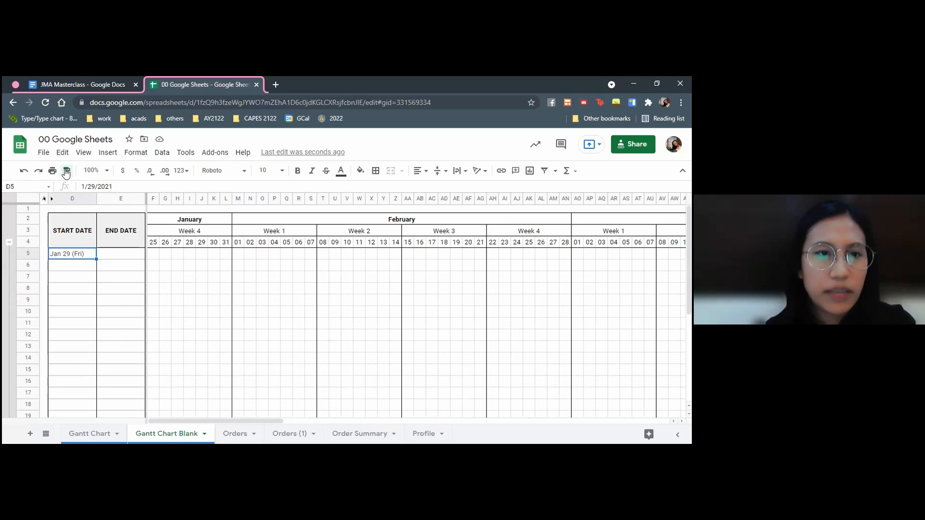
left_click(109, 256)
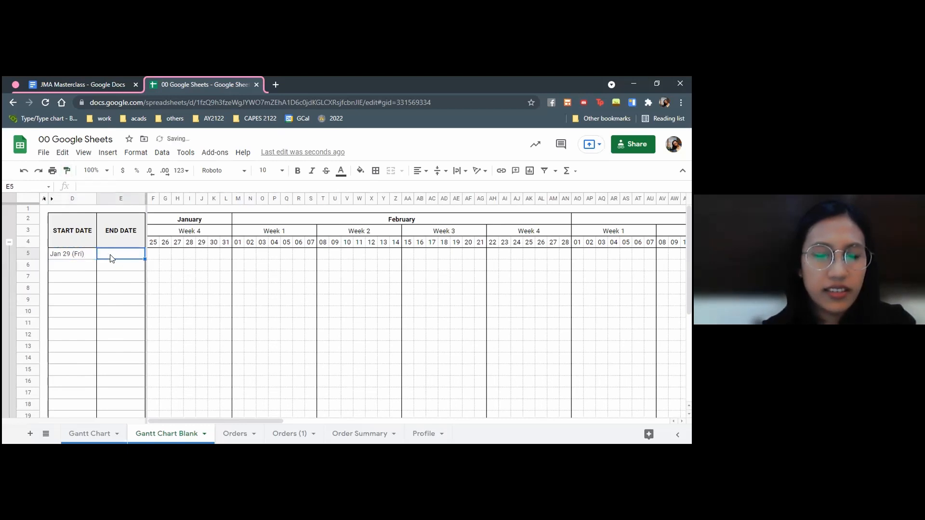
type("feb 6")
key("Return")
left_click(110, 256)
left_click(81, 253)
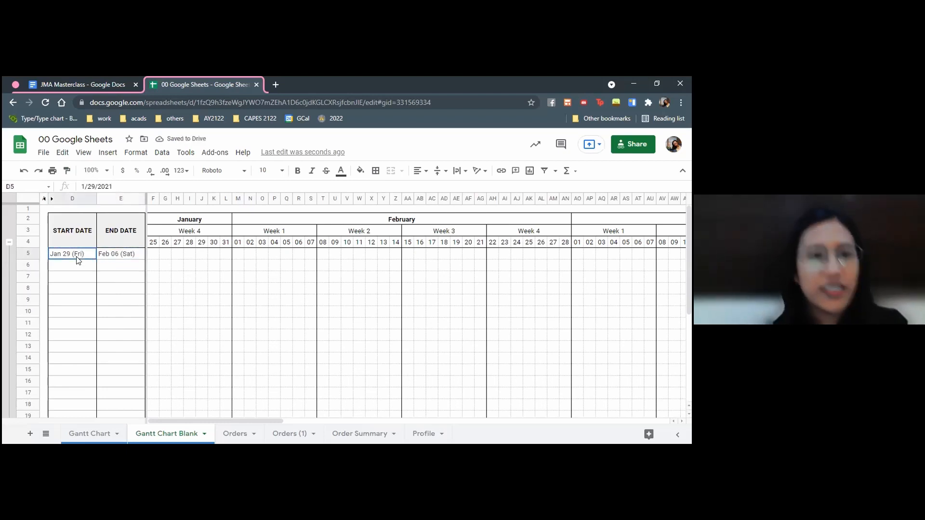
left_click(107, 258)
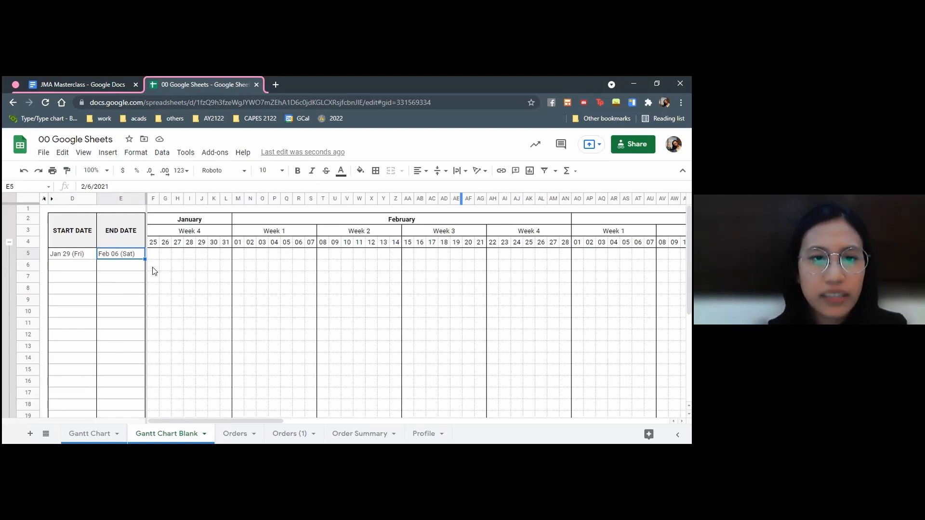
Start a new conditional formatting rule for cell F5, the first day cell of the chart grid
left_click(151, 254)
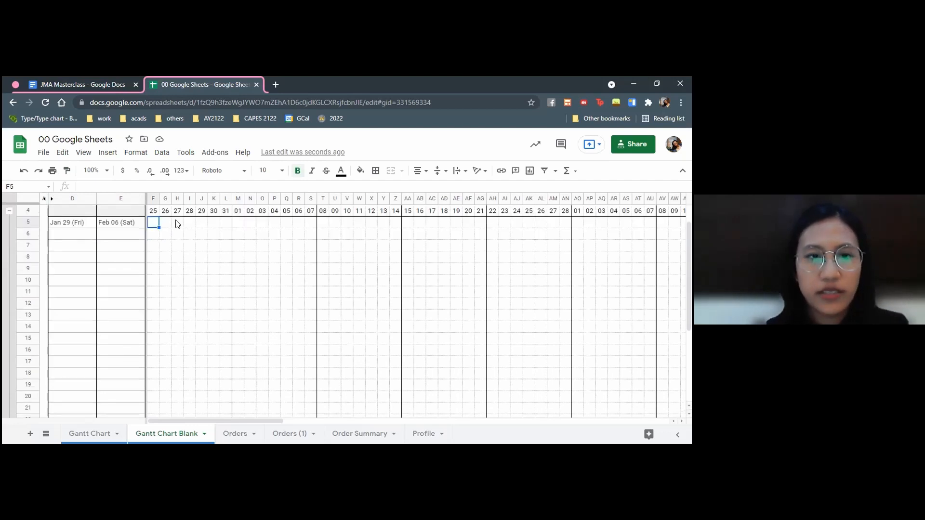
left_click(138, 153)
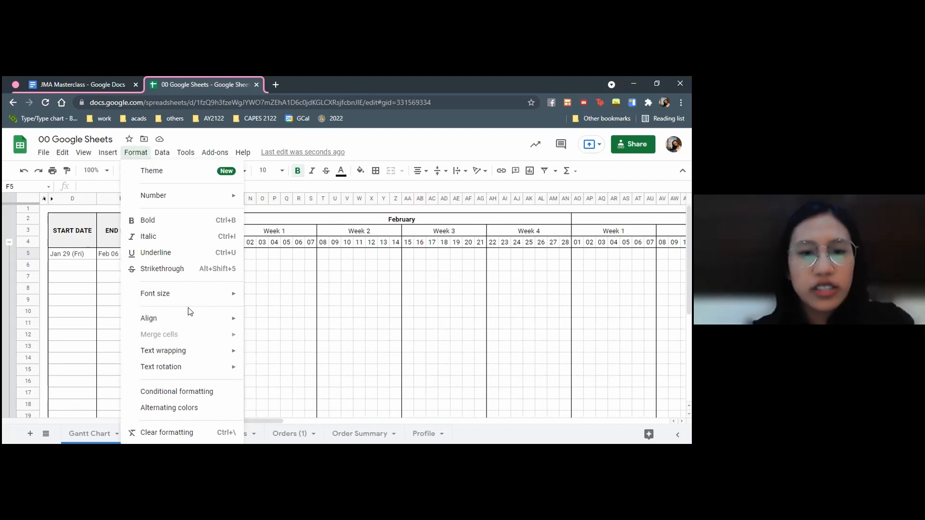
left_click(186, 391)
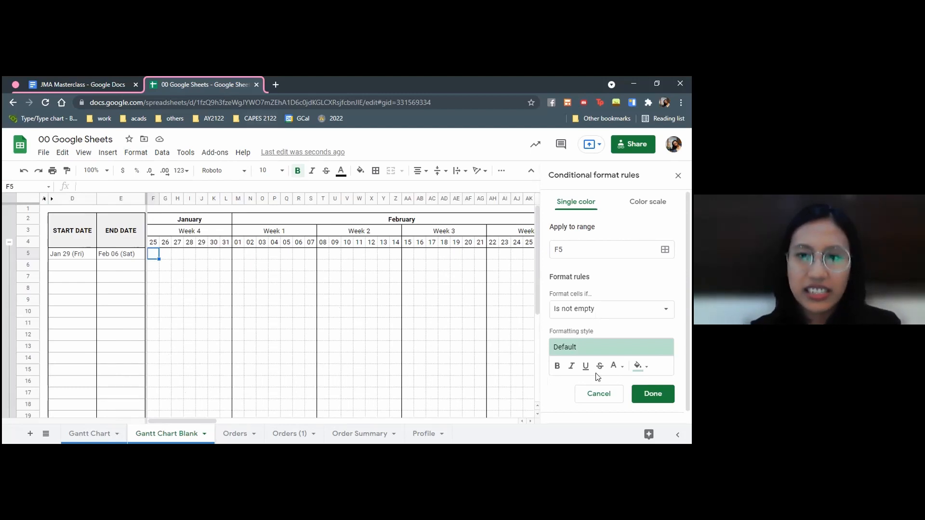
left_click(579, 248)
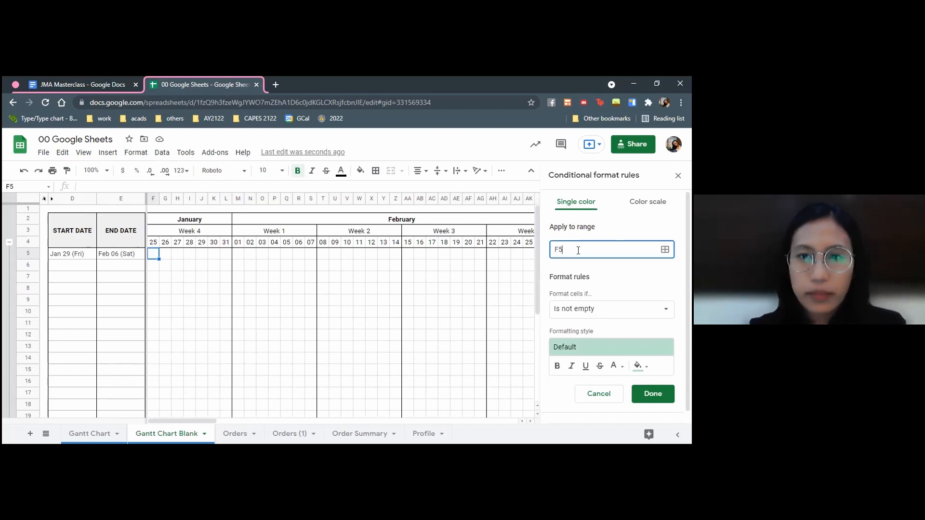
type("9")
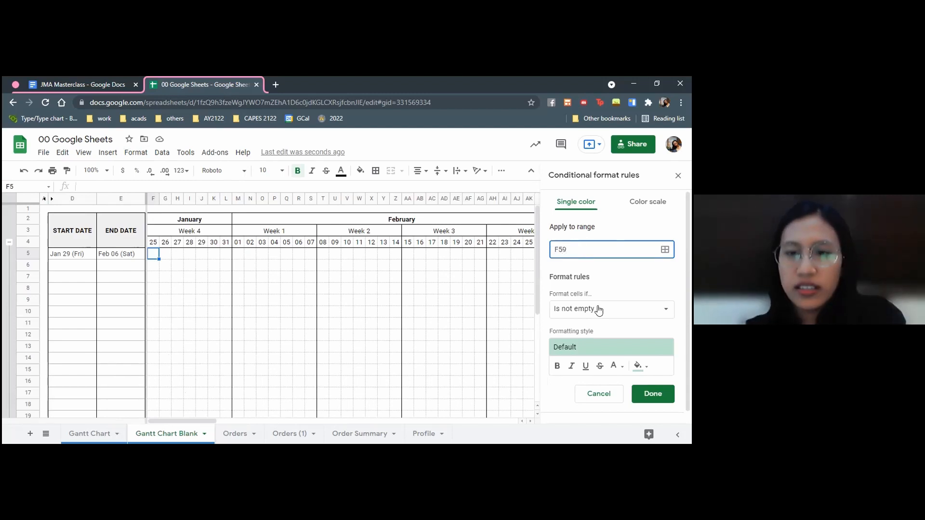
left_click(599, 310)
left_click(599, 309)
left_click(598, 249)
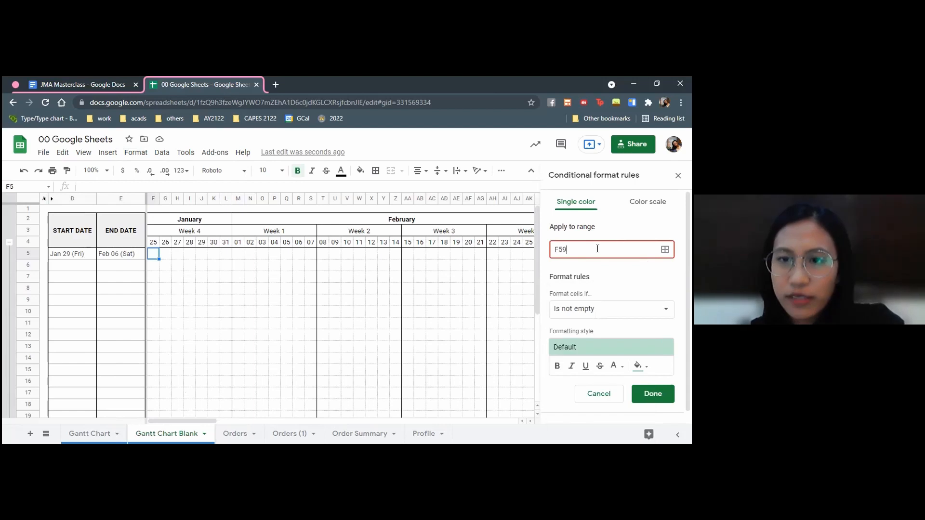
key("BackSpace")
left_click(580, 308)
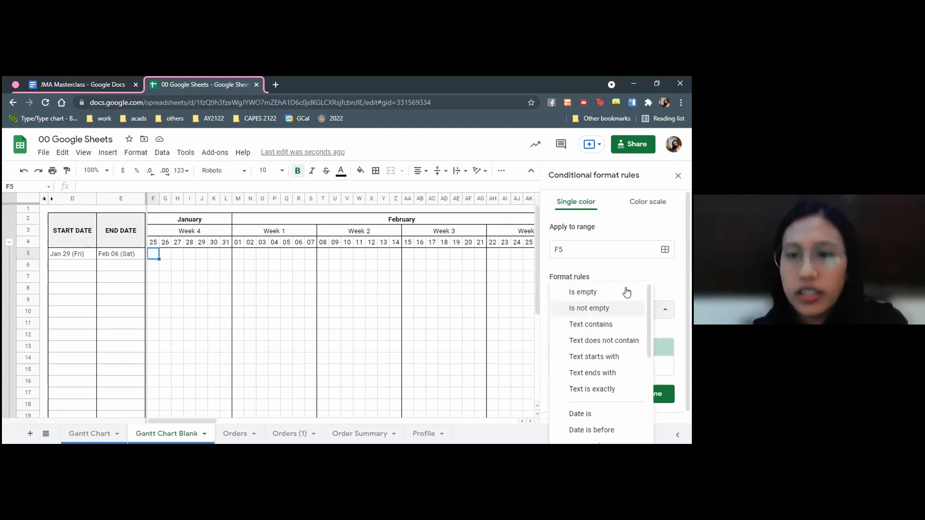
left_click(580, 309)
Set the fill color of the rule's formatting style to light red
scroll(679, 280, "down", 1)
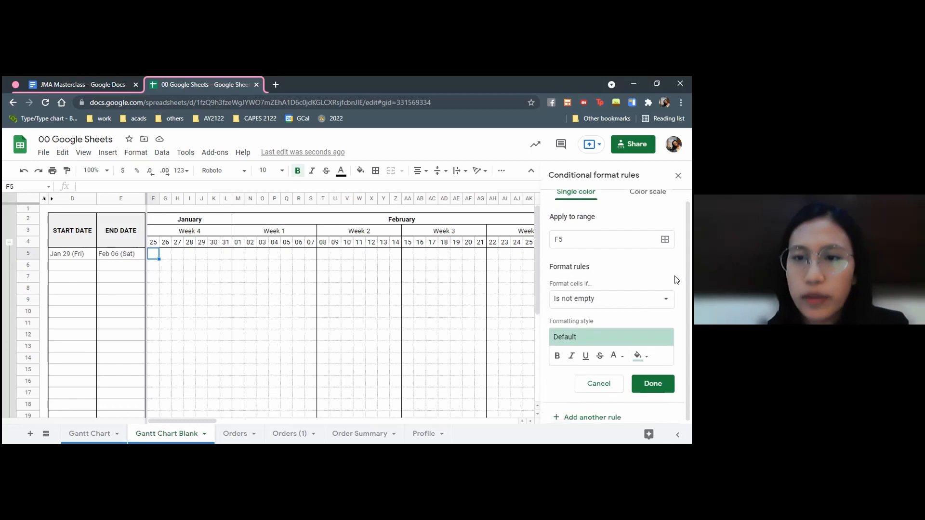
left_click(637, 356)
left_click(550, 268)
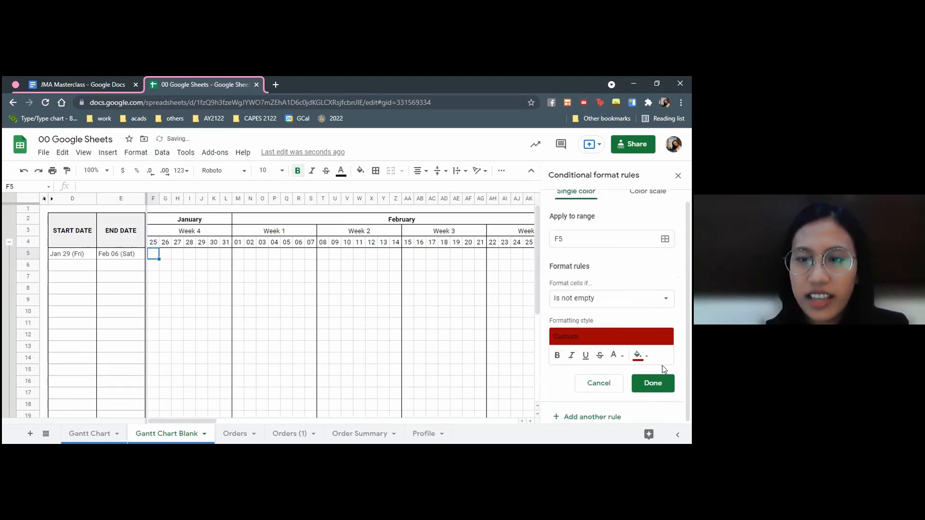
left_click(637, 355)
left_click(550, 246)
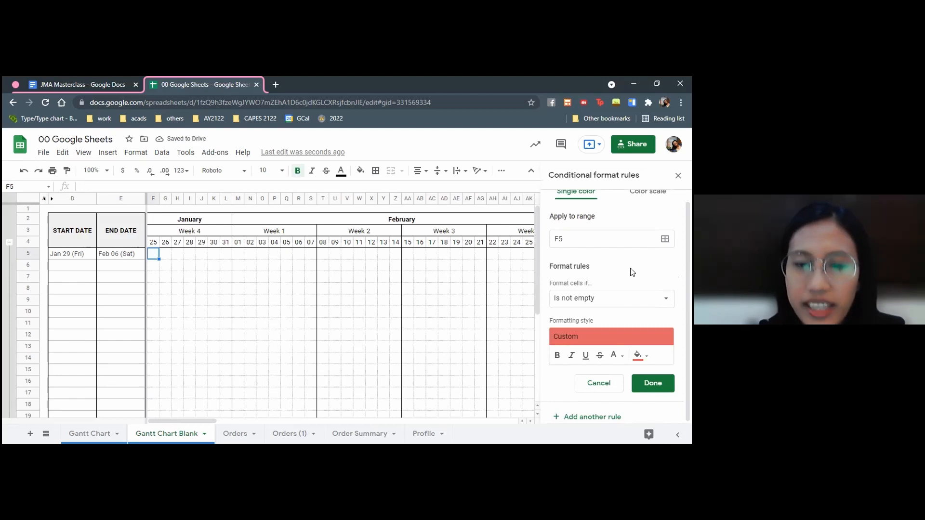
Change the rule's condition to Custom formula is and enter =AND(F4>=D5,F4<=E5)
left_click(582, 301)
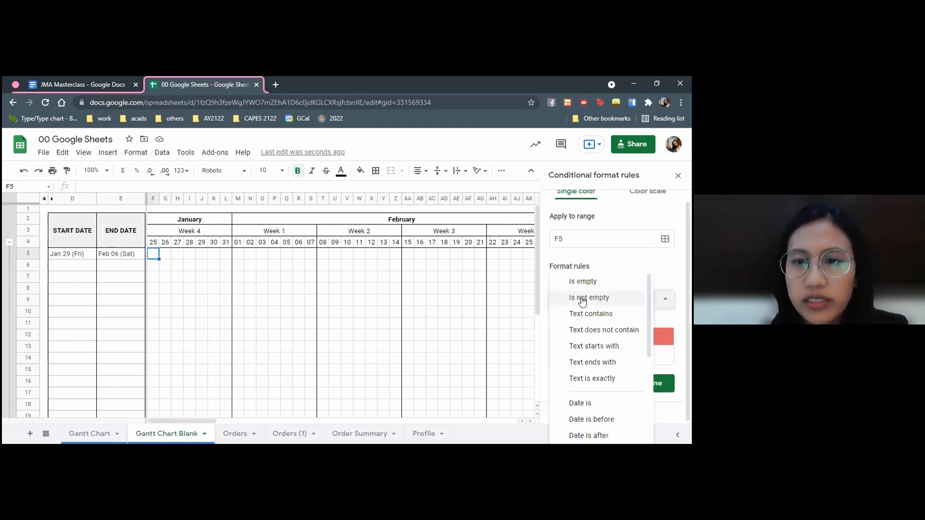
scroll(604, 293, "down", 3)
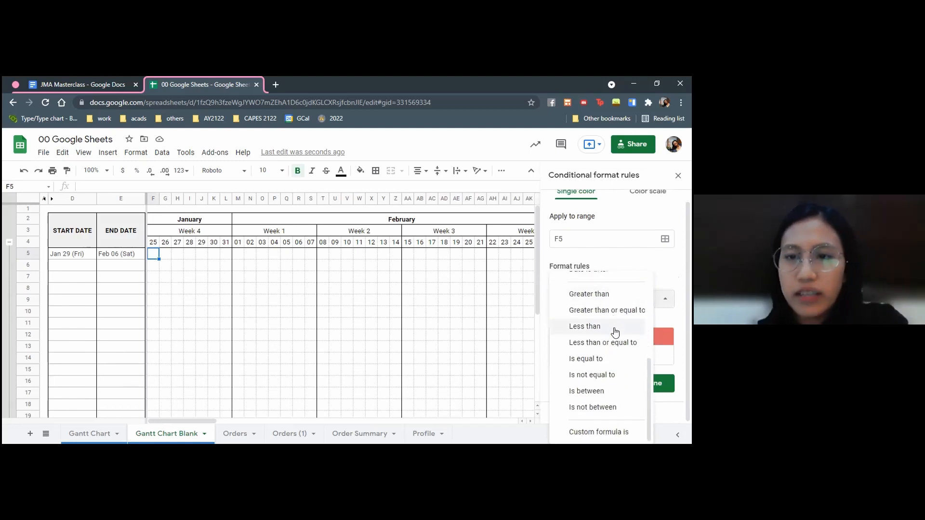
left_click(592, 434)
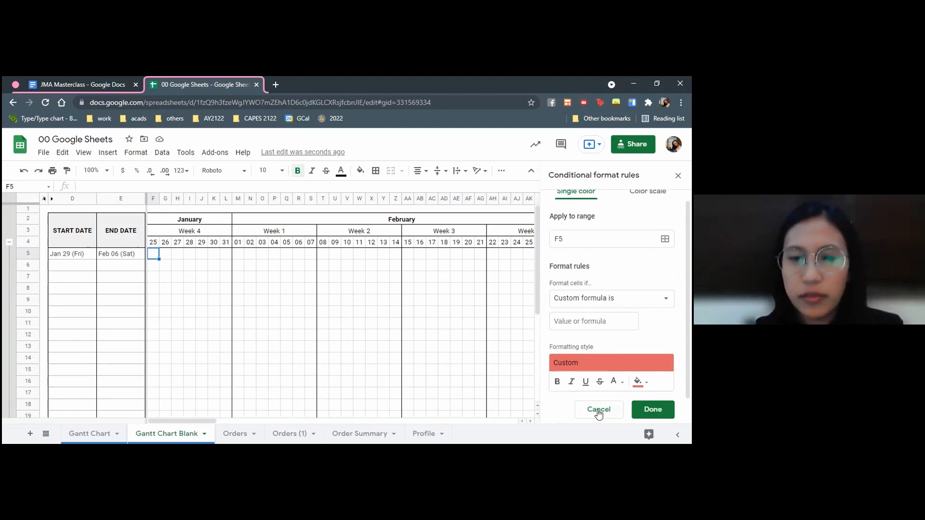
left_click(580, 320)
type("=")
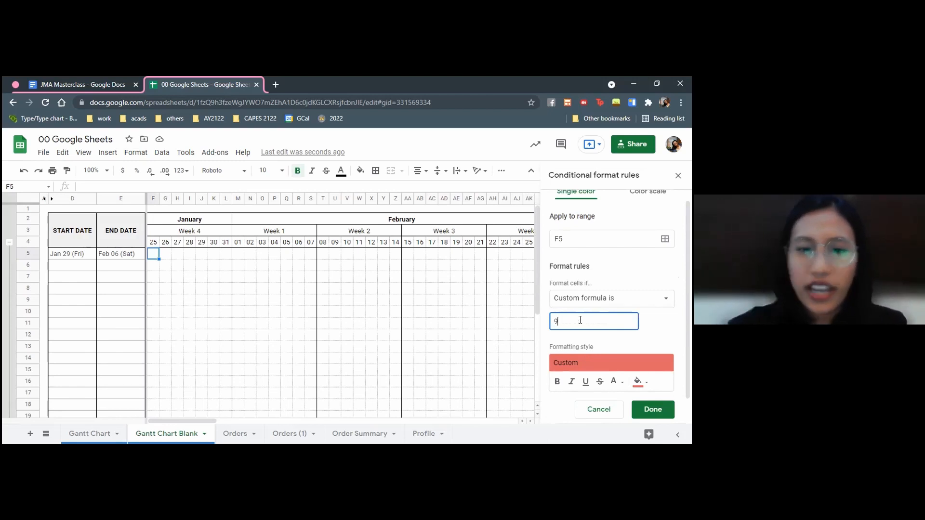
type("AND(F")
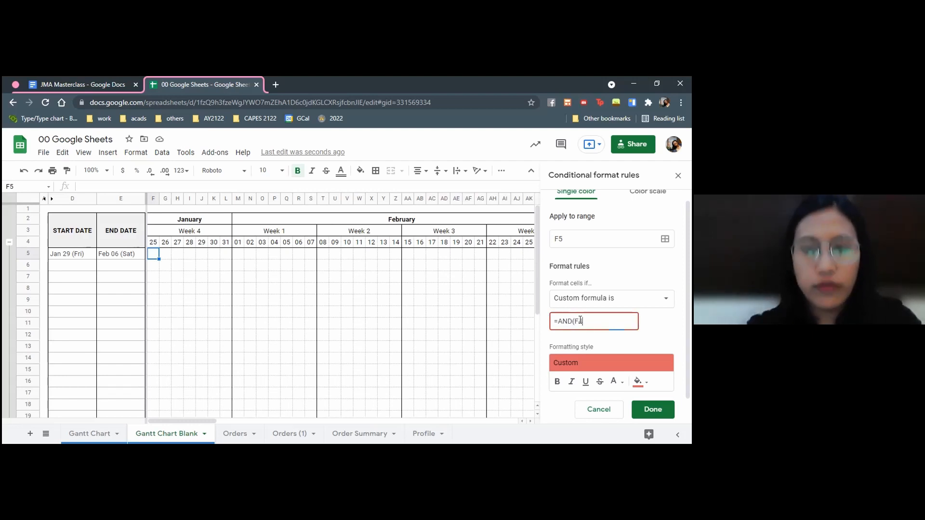
type("5>=D")
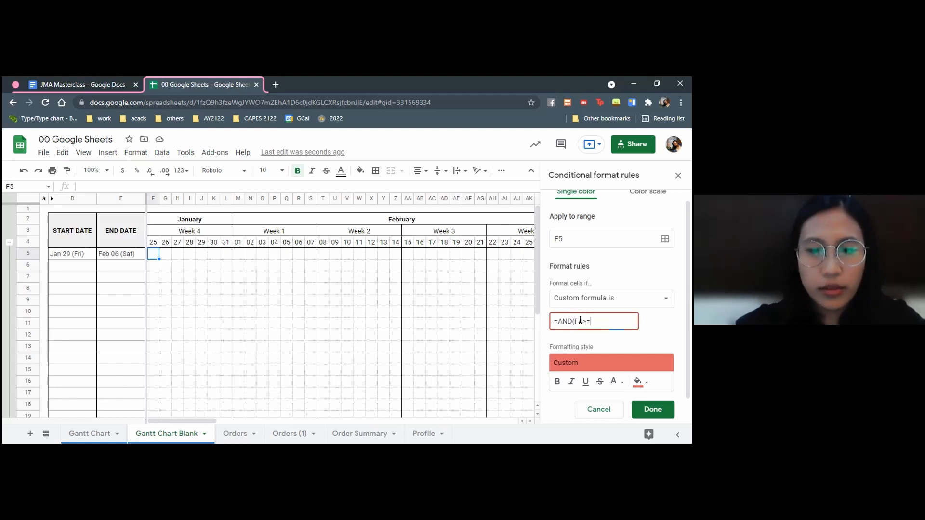
type("5,F")
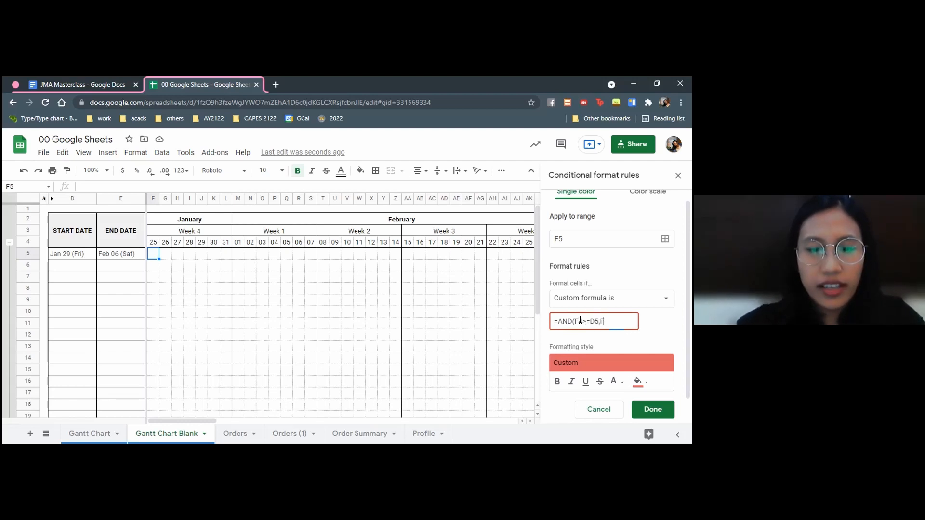
type("4<=E5)")
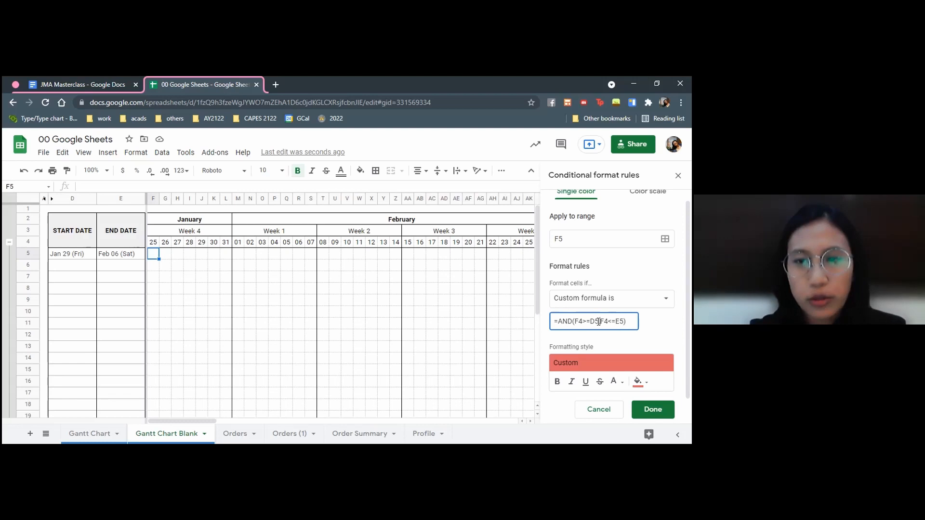
Review both comparisons in the custom formula and check the dates stored in F4, D5 and E5
left_click_drag(598, 322, 621, 321)
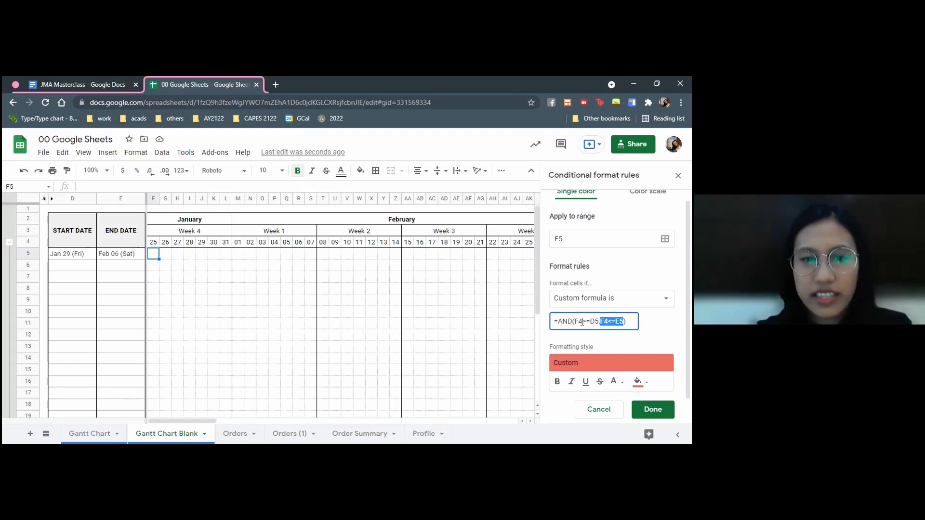
left_click(580, 321)
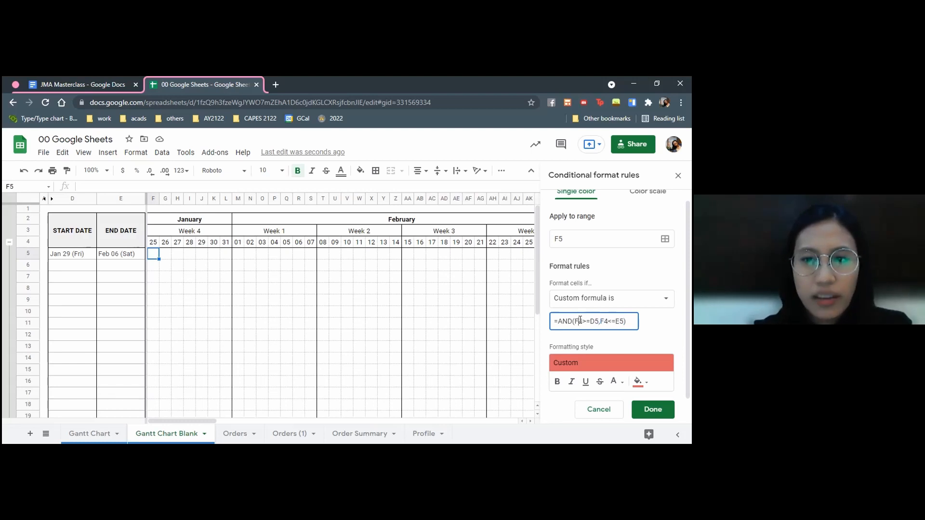
left_click_drag(574, 322, 597, 320)
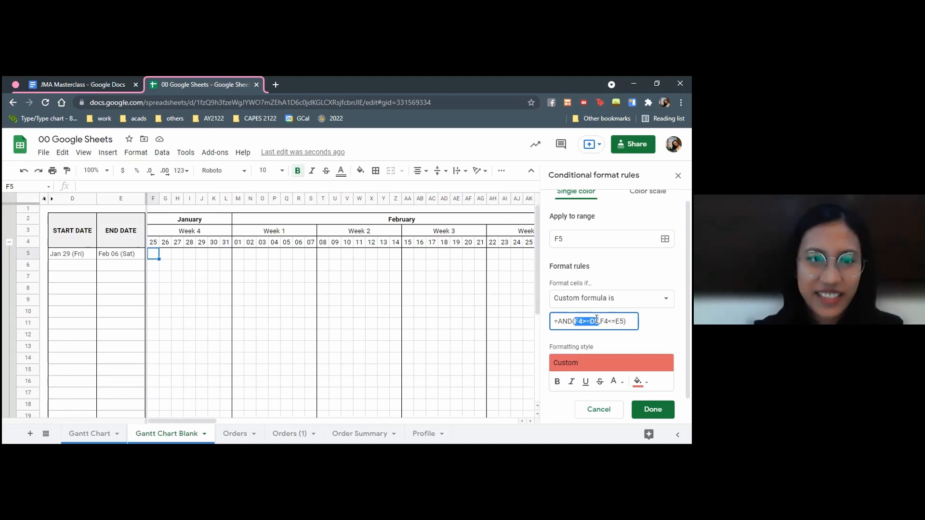
left_click(580, 321)
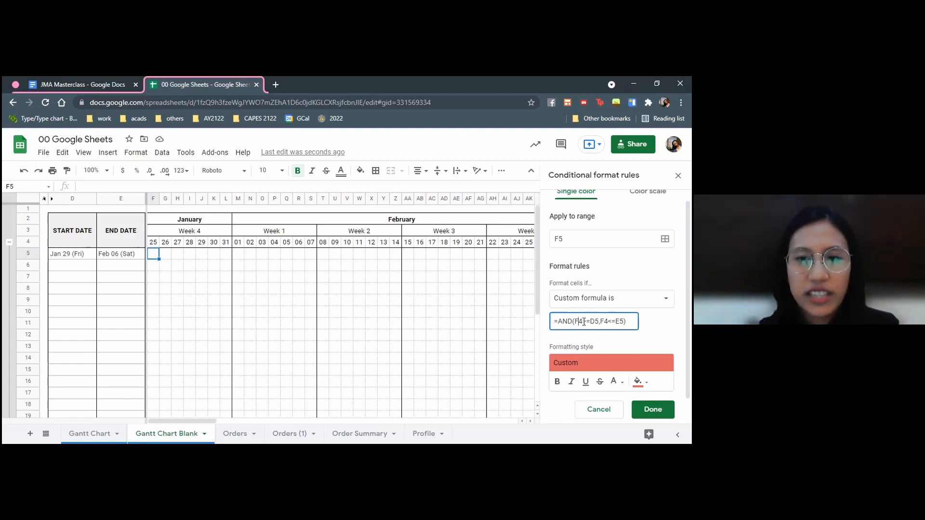
left_click_drag(580, 322, 575, 321)
left_click(594, 322)
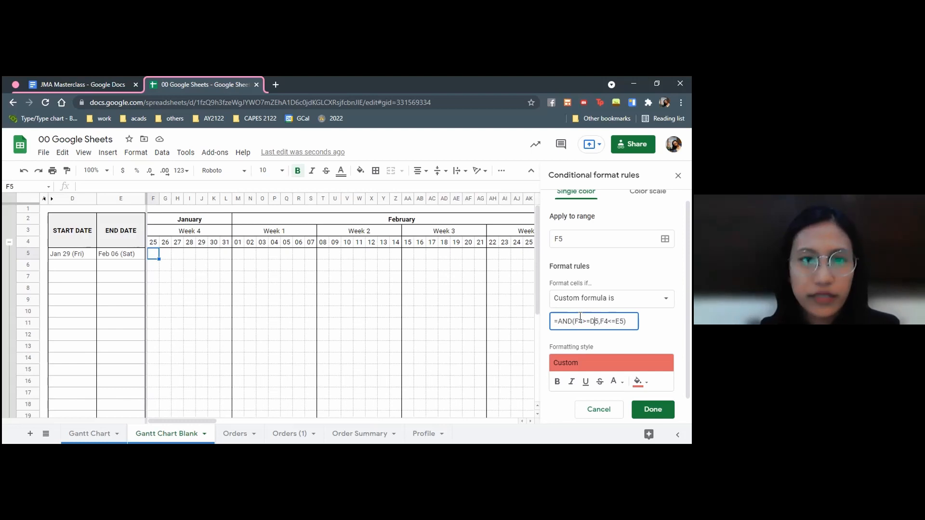
left_click(155, 243)
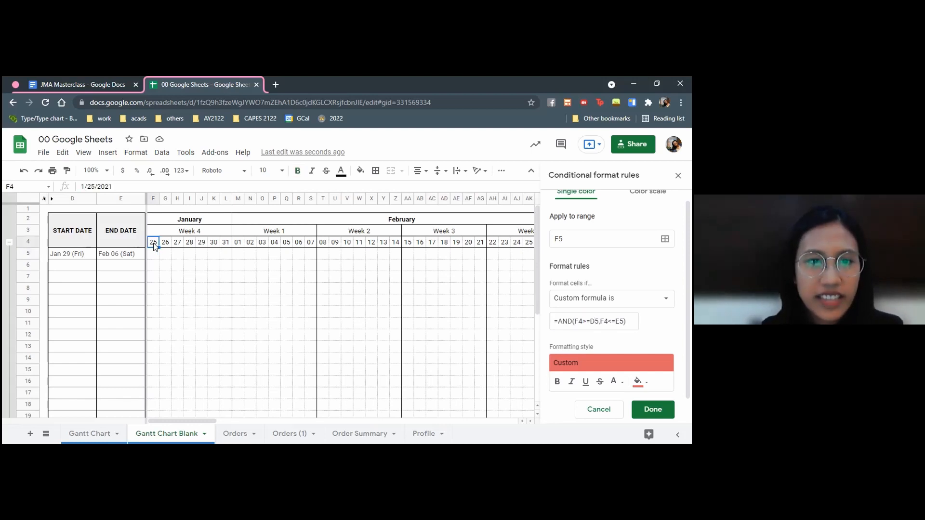
left_click(84, 258)
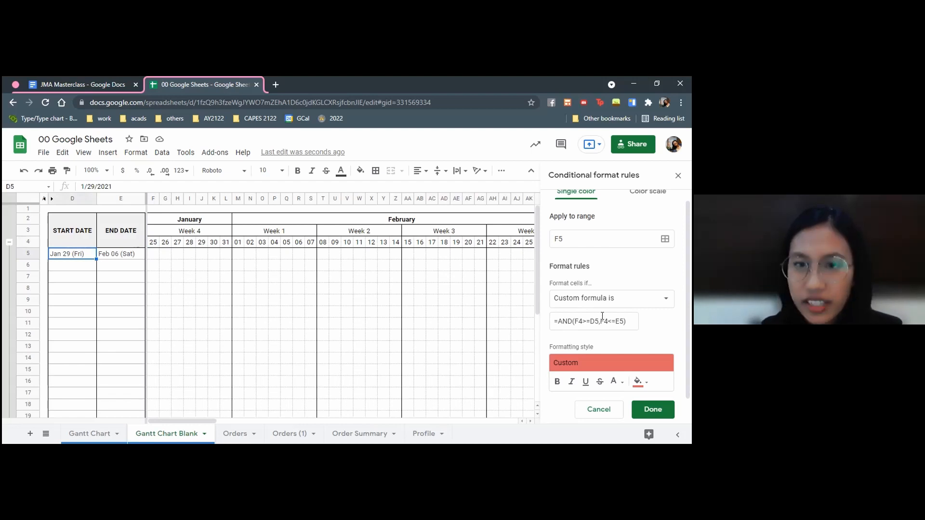
left_click(154, 243)
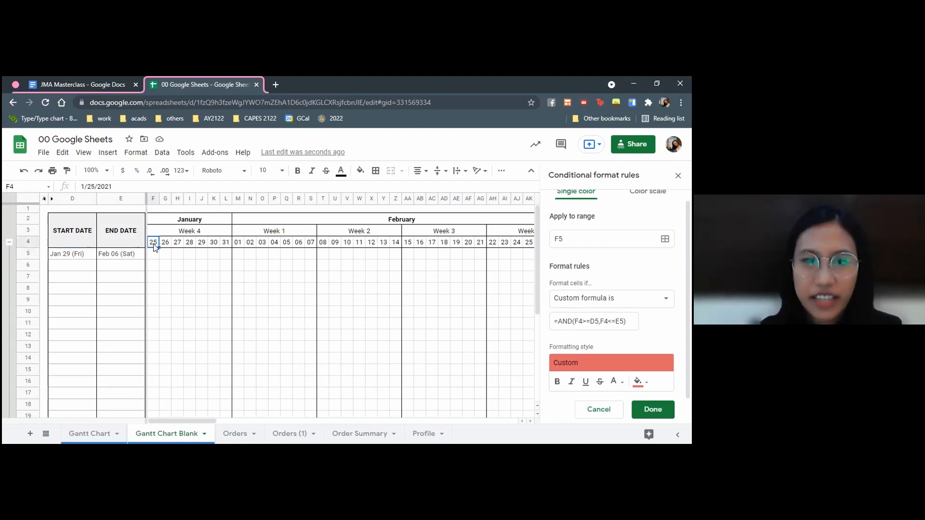
left_click(122, 255)
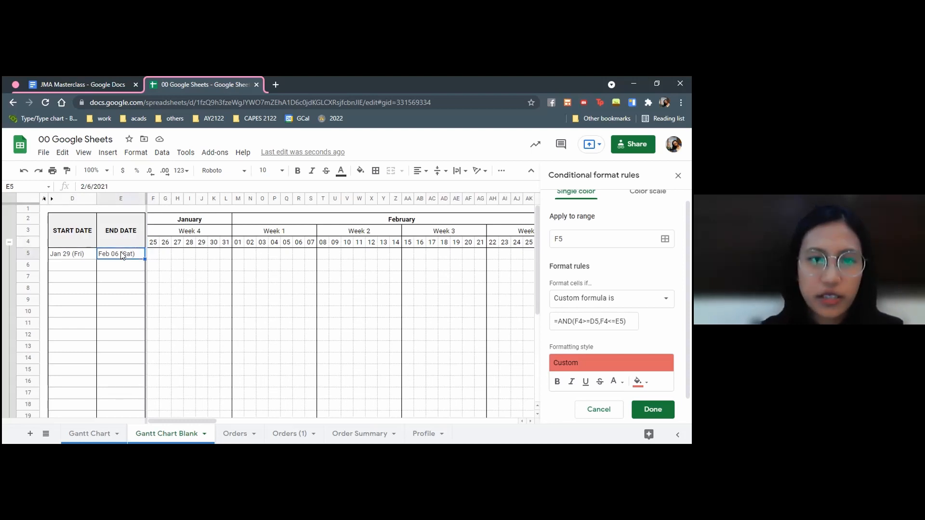
Set the start date in D5 to 1/25/21 and check the rule's effect on F5
key("Left")
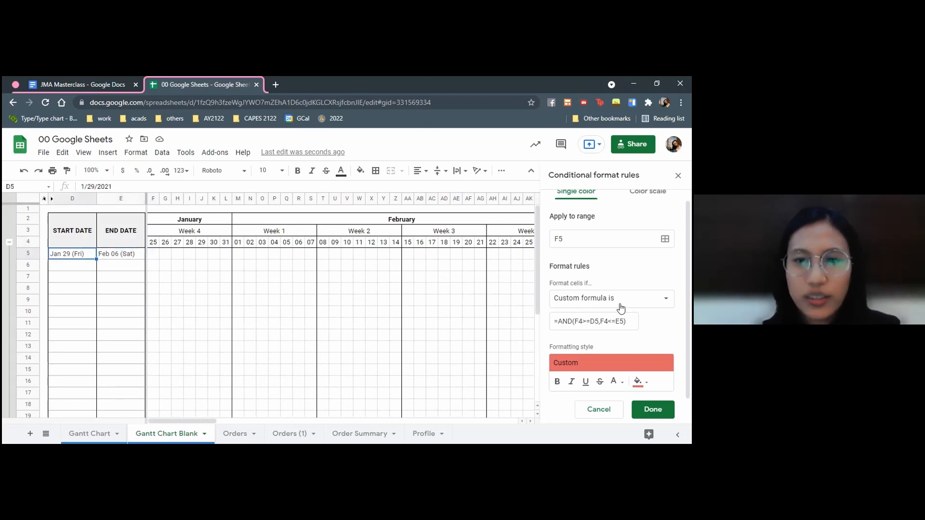
scroll(621, 309, "down", 1)
type("1/25/21")
key("Return")
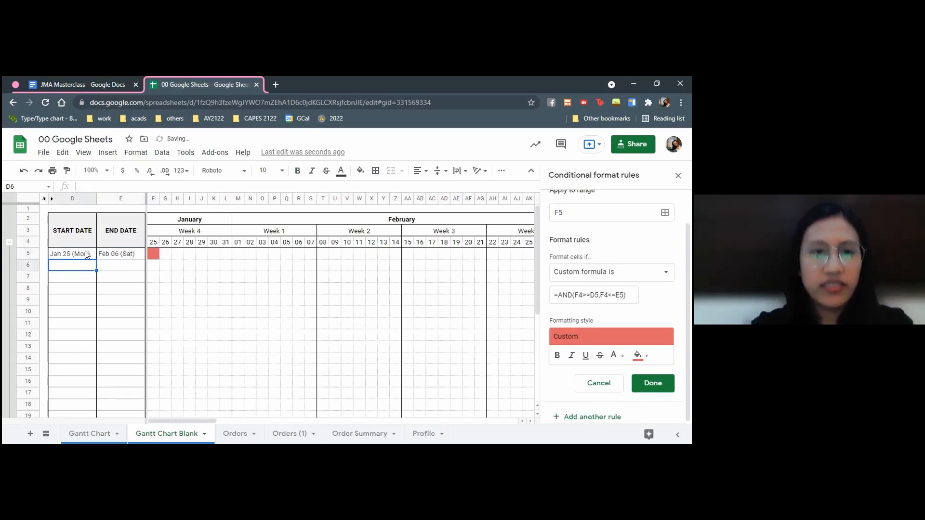
left_click(155, 254)
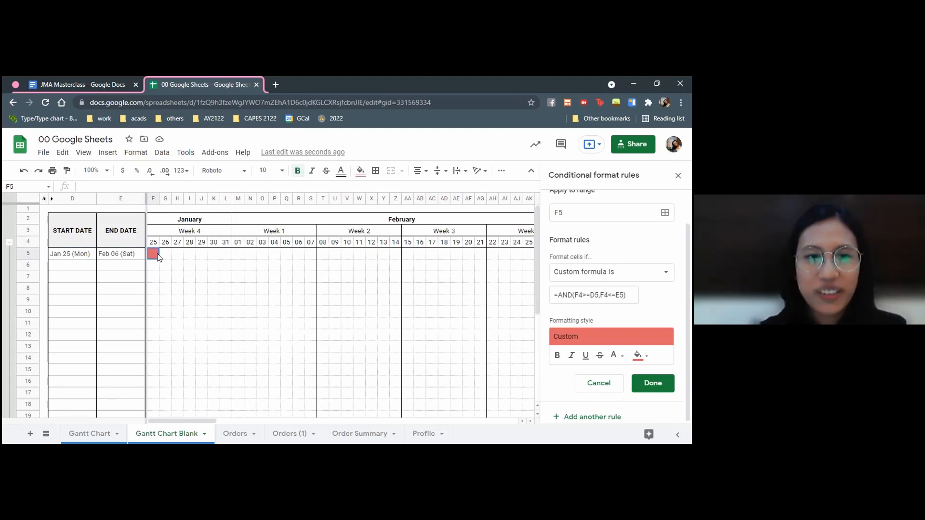
left_click(79, 256)
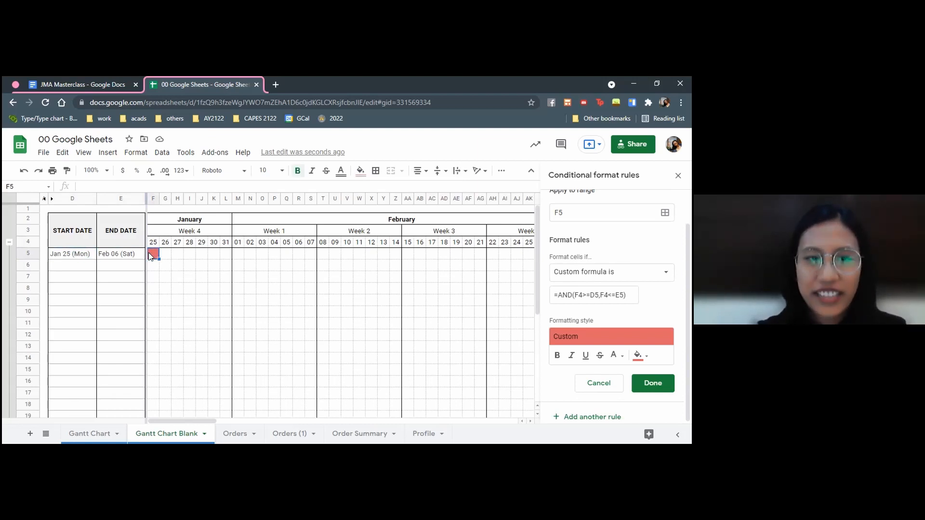
left_click(131, 255)
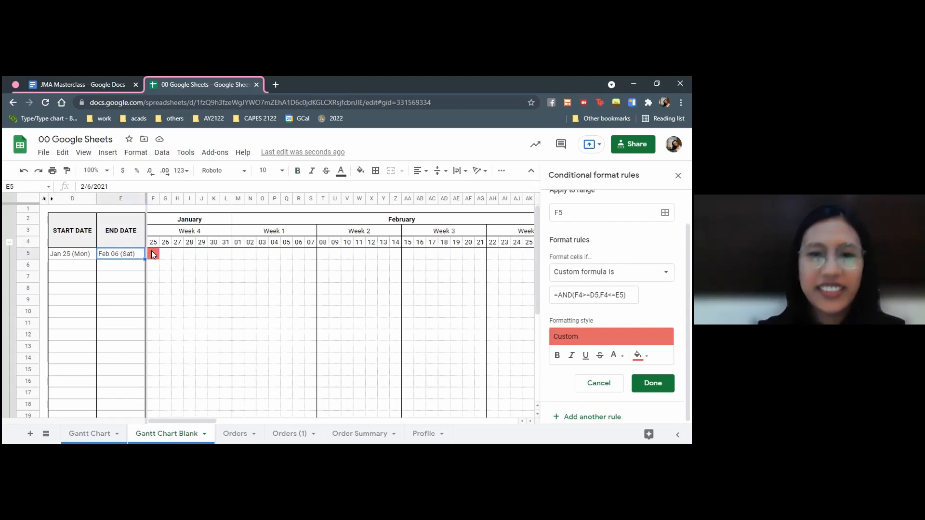
left_click(150, 254)
Extend the range the conditional formatting rule applies to so it covers F5:EY30
left_click(568, 213)
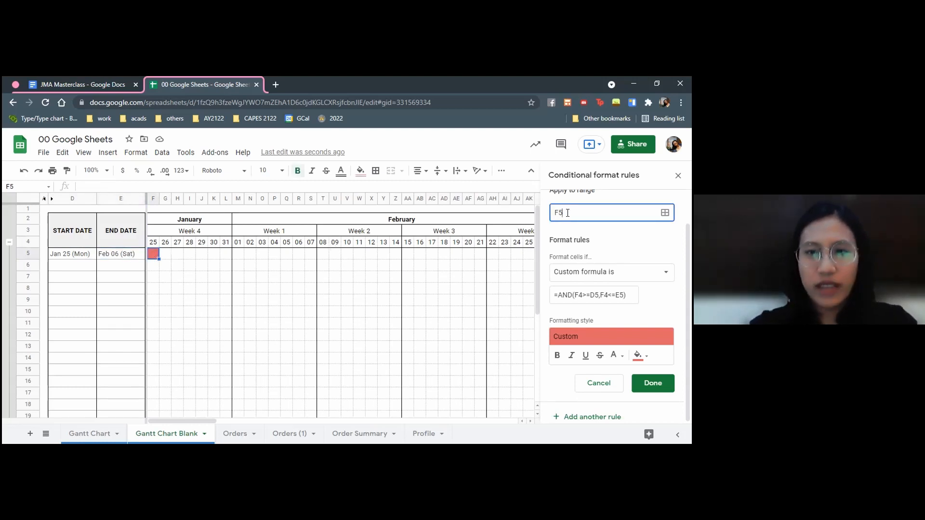
type(":EY3")
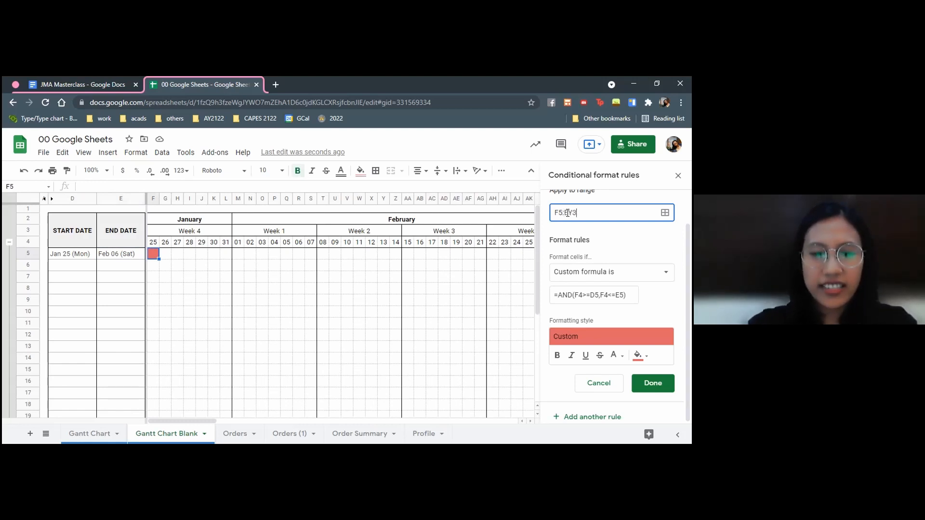
type("0")
left_click(617, 302)
left_click(595, 217)
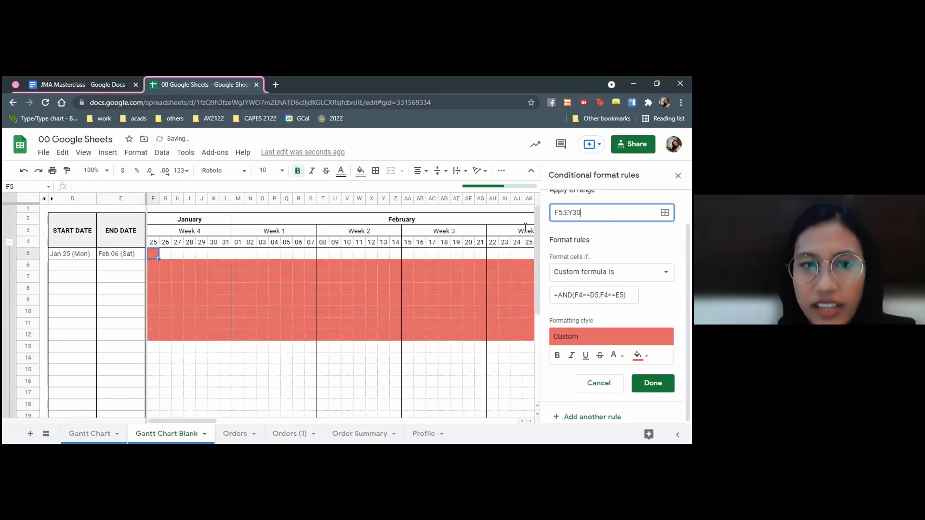
Examine the rule's fill across the F5:EY30 grid and the F4 reference in the custom formula
left_click(163, 260)
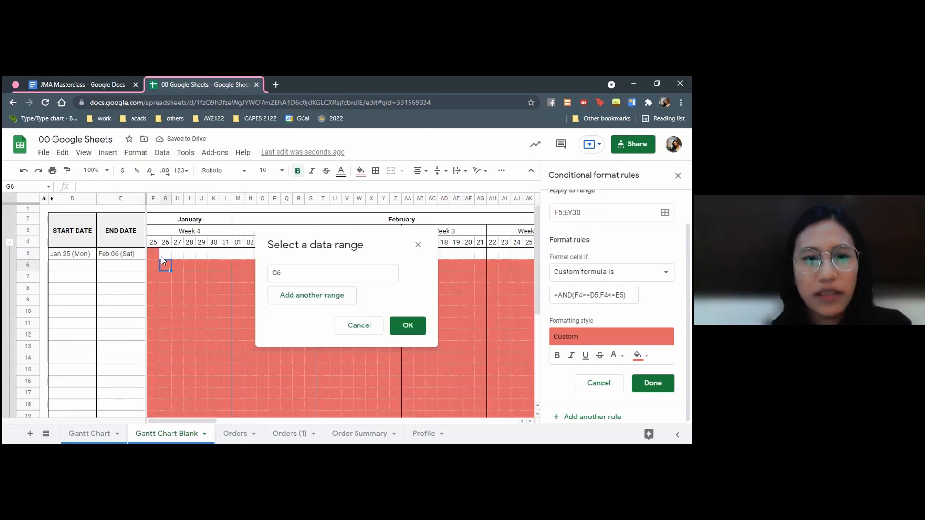
left_click(178, 264)
left_click(593, 295)
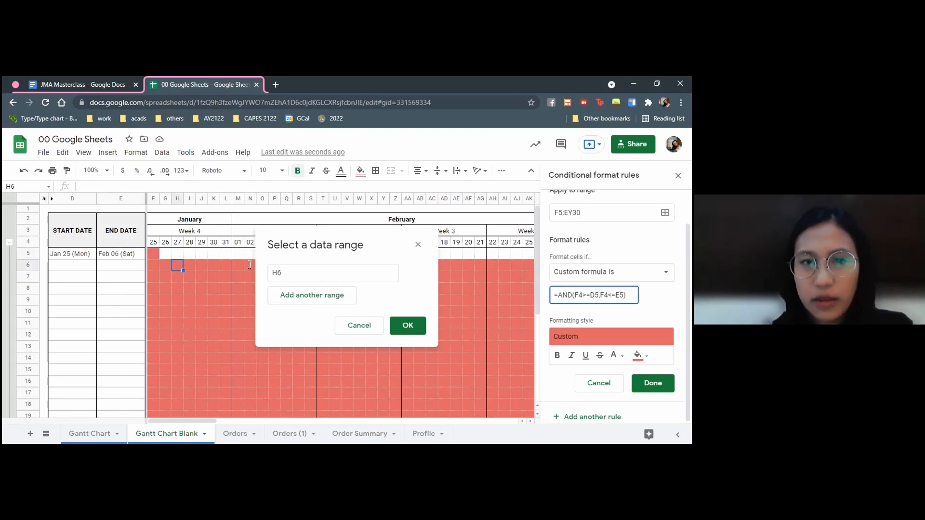
left_click(574, 296)
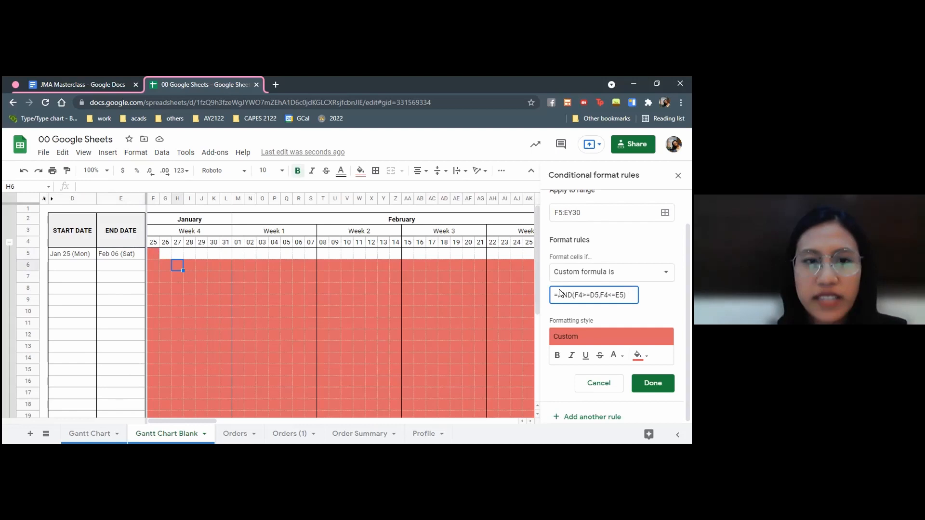
left_click(154, 254)
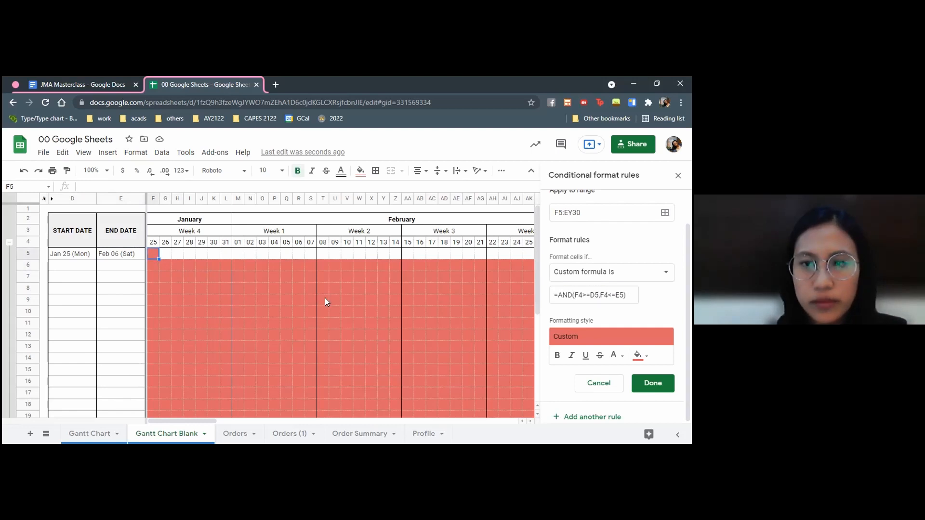
double_click(579, 295)
left_click_drag(591, 295, 595, 295)
double_click(578, 295)
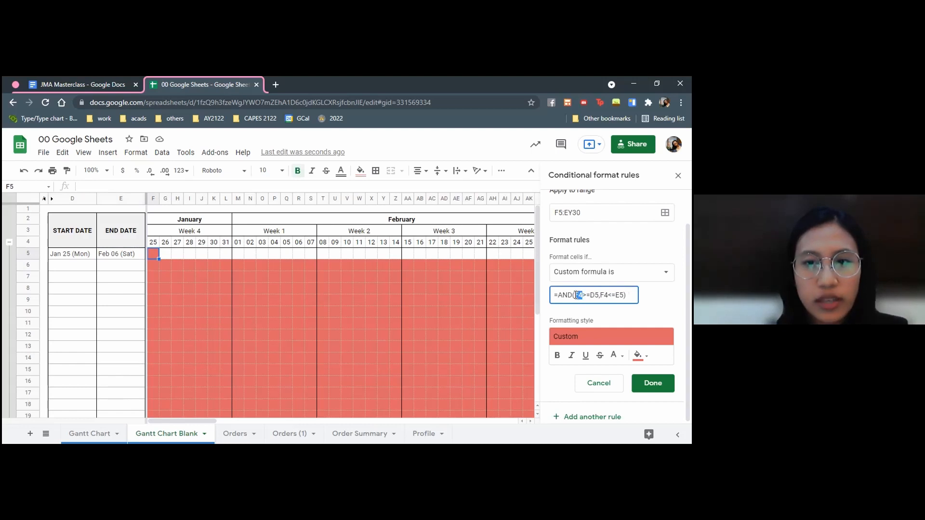
left_click(538, 293)
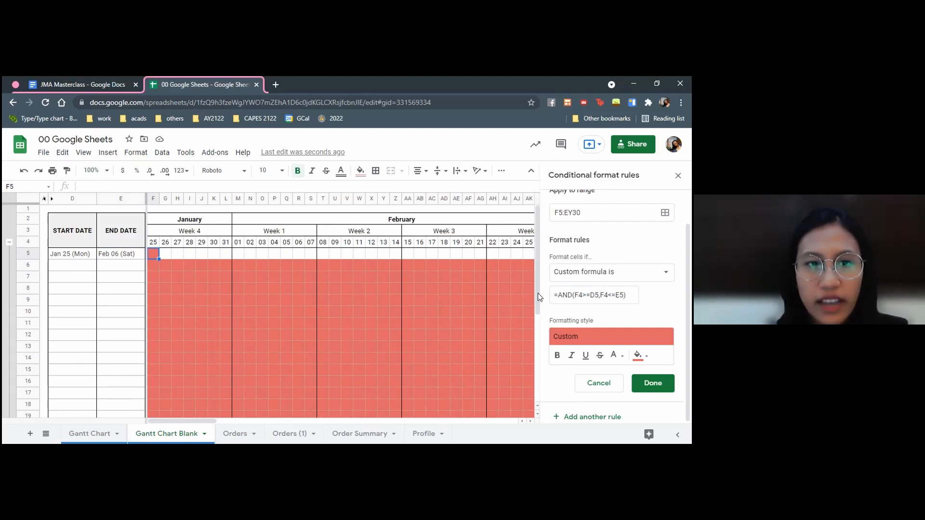
Compare the fill of F5 and G5 with the header dates above and the start and end dates in row 5
left_click(162, 253)
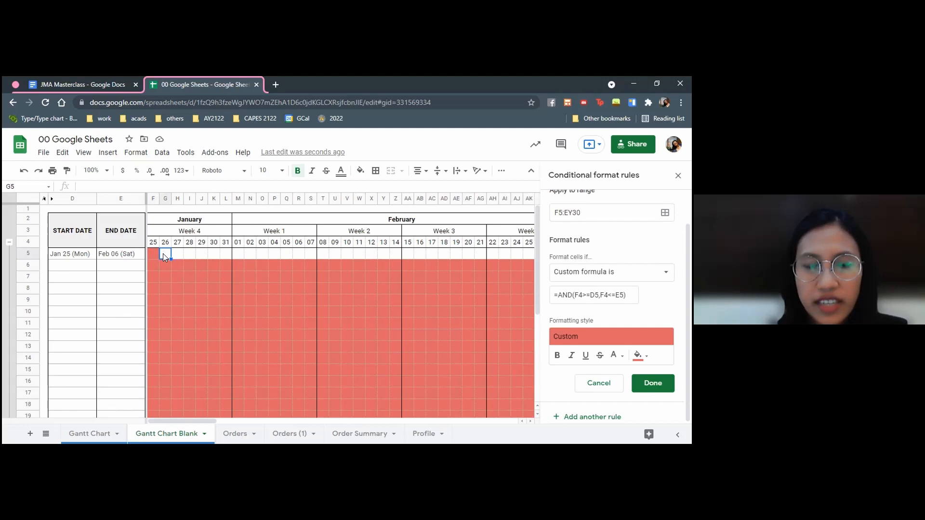
key("Up")
type("=F4+1")
key("Return")
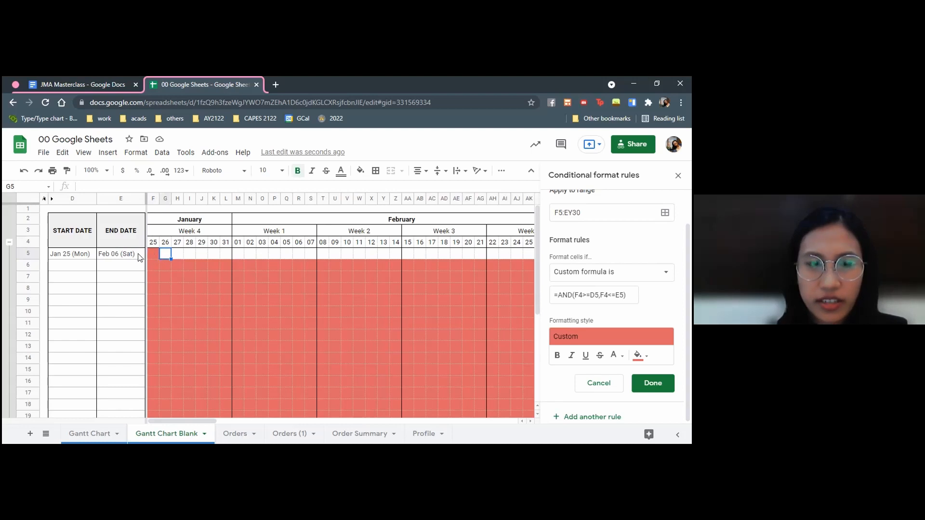
left_click(107, 254)
key("Left")
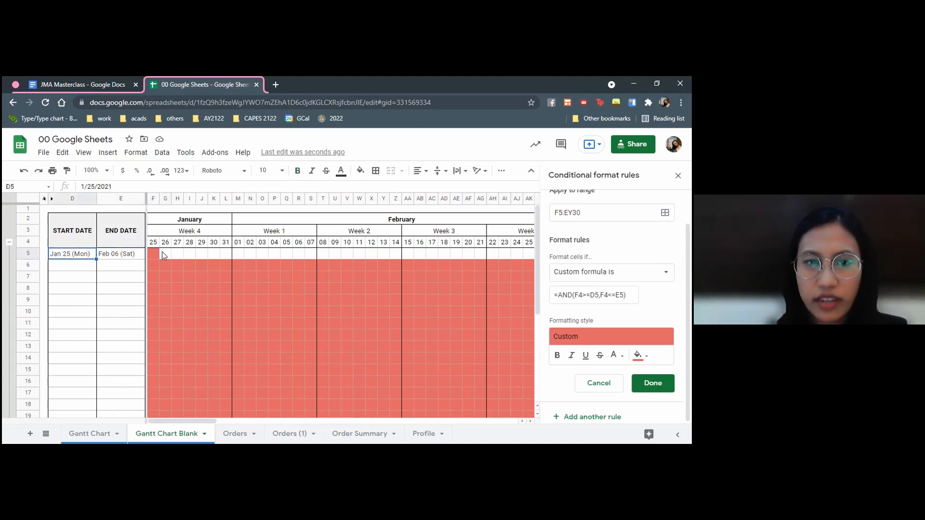
left_click(162, 252)
left_click(148, 255)
key("Left")
left_click(149, 255)
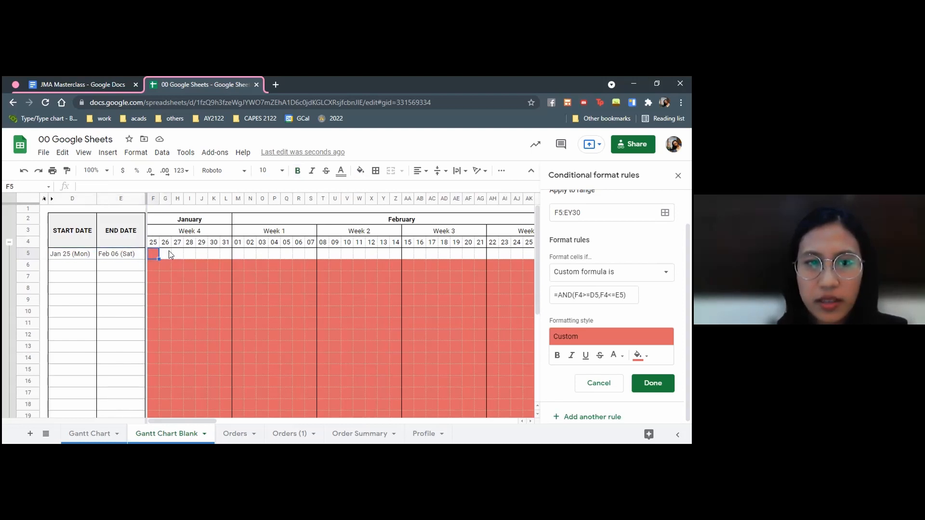
left_click(168, 252)
left_click(153, 252)
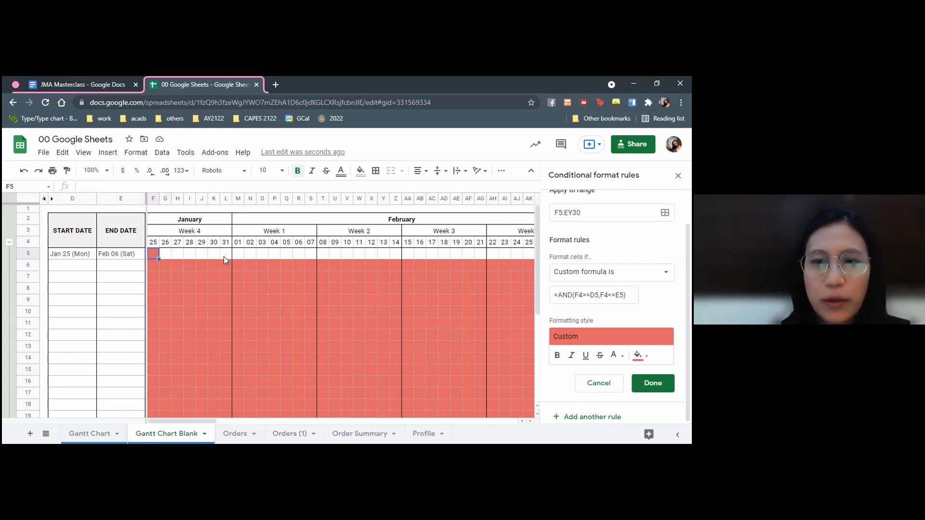
Lock row 4 in both date-header references of the custom formula, making it =AND(F$4>=D5,F$4<=E5)
left_click(28, 242)
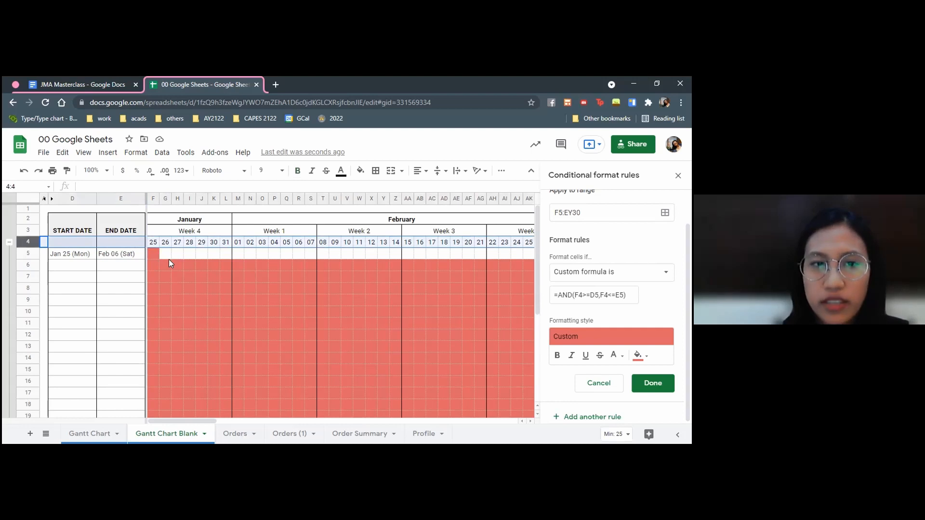
left_click(580, 294)
type("$")
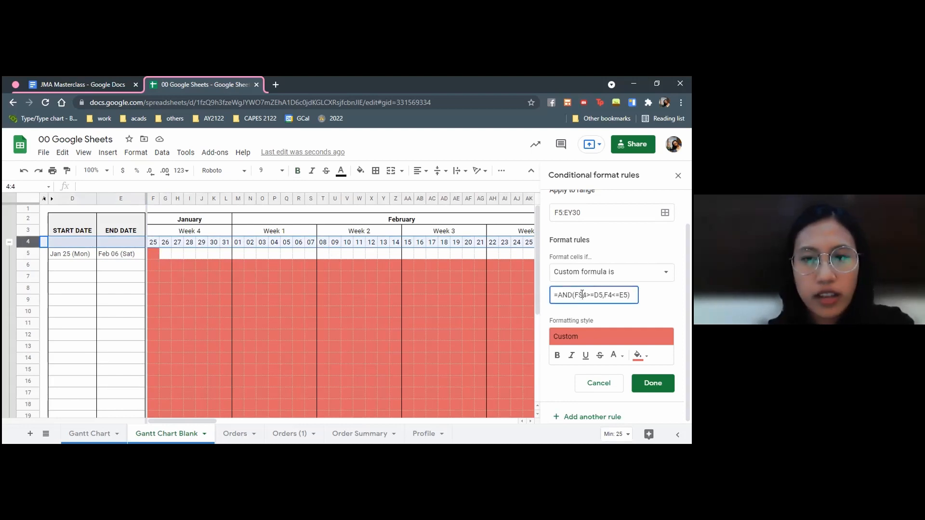
left_click(606, 294)
type("$")
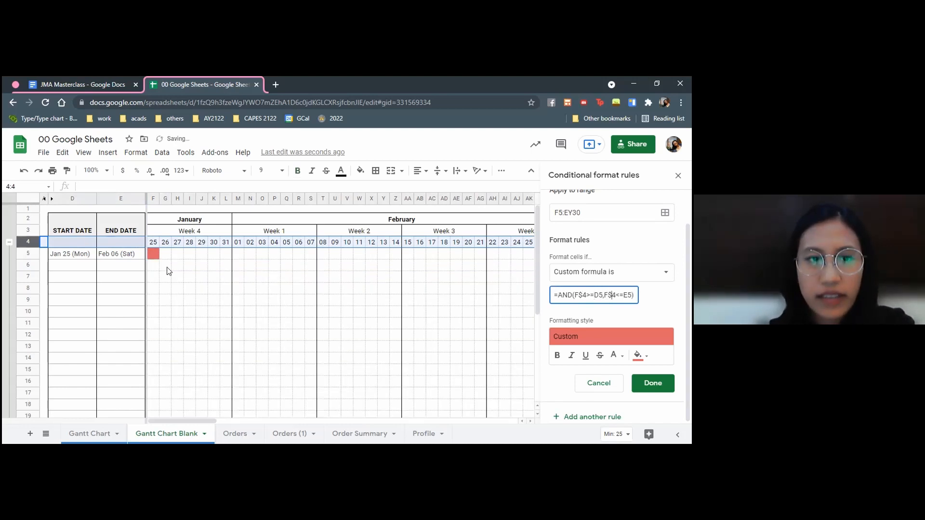
Lock the date columns in the custom formula as $D5 and $E5, save the rule and check row 5's fill
left_click(77, 254)
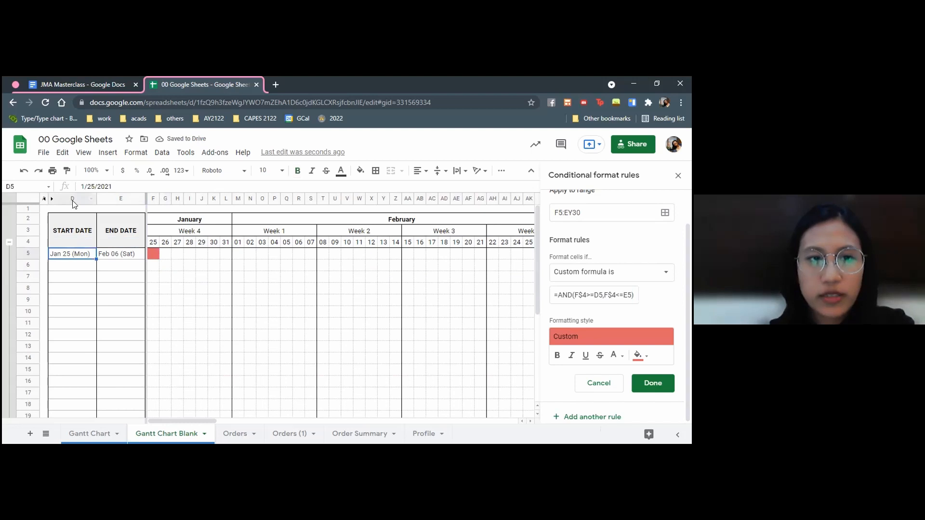
left_click(73, 199)
left_click(106, 199)
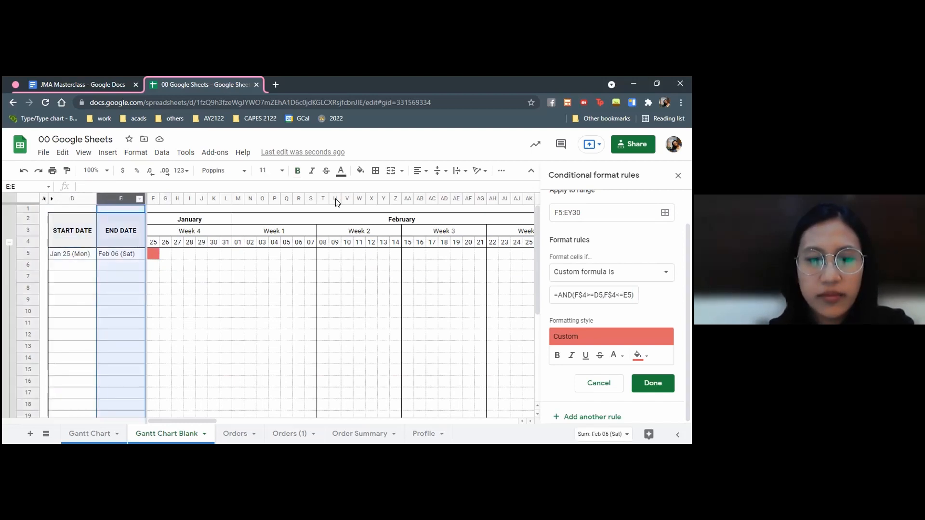
left_click(594, 295)
type("$")
left_click(628, 296)
type("$")
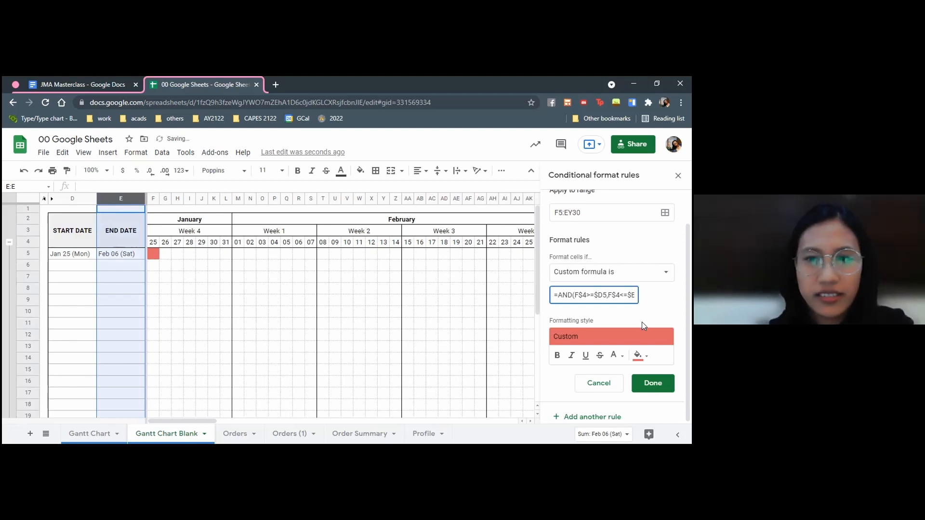
left_click(666, 388)
left_click(225, 299)
left_click(73, 254)
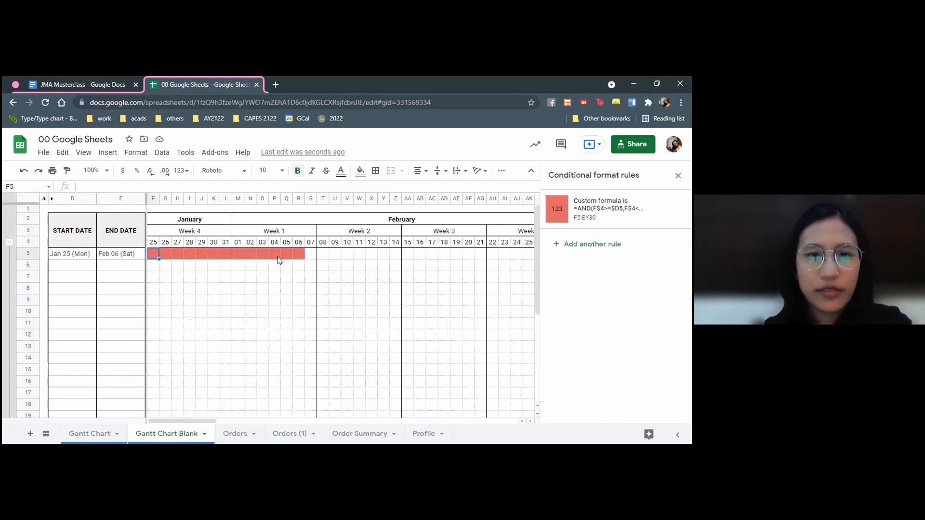
left_click(295, 253)
Enter Jan 31 as the start date in D6 and march 1 as the end date in E6
left_click(73, 269)
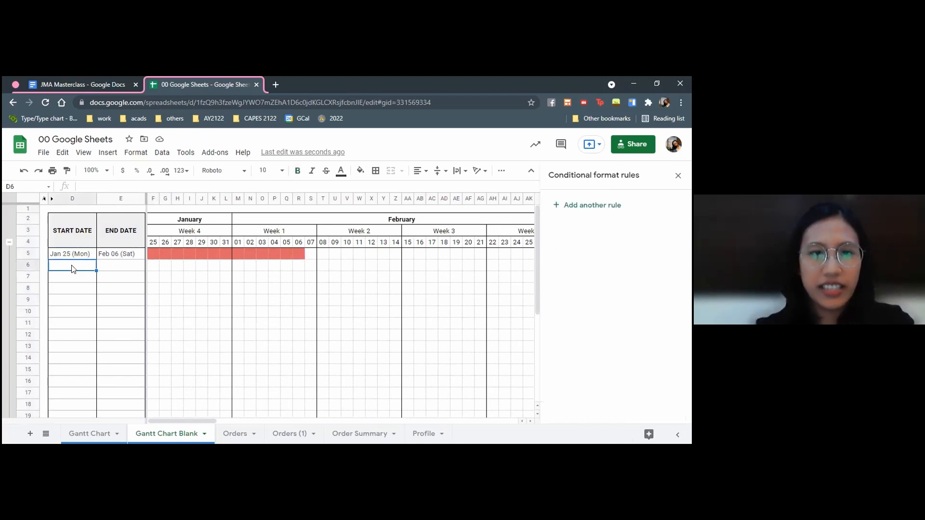
type("Jan 31")
key("Return")
key("Up")
key("Right")
type("march 1")
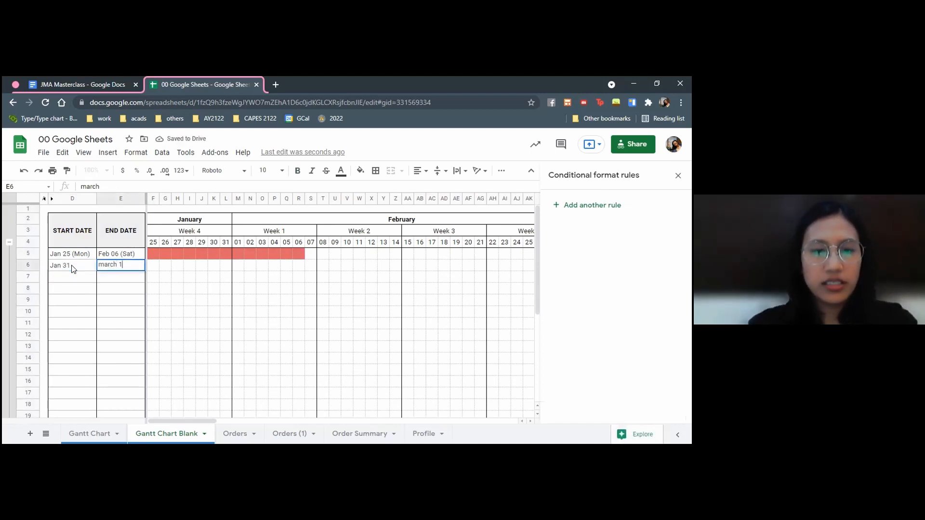
key("Return")
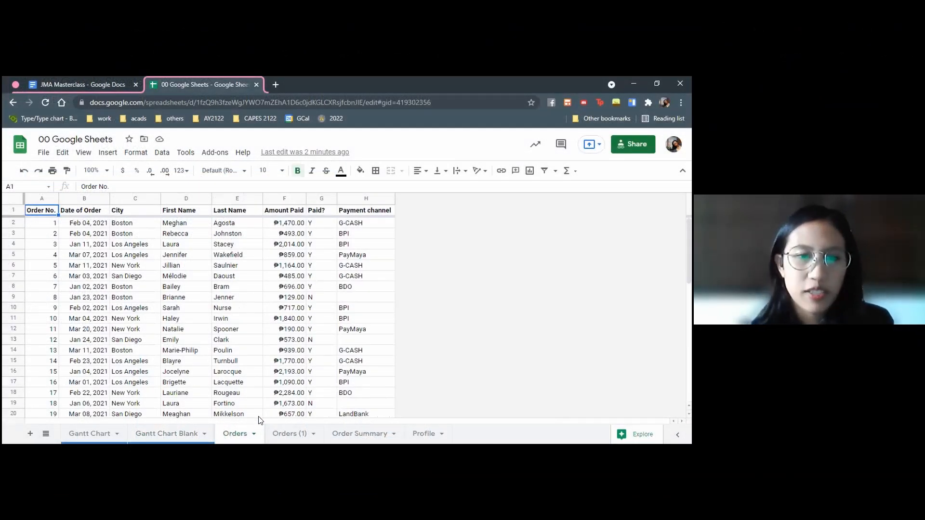
Look through the records on the Orders sheet and the COUNTIF/S and SUMIF/S questions on the Orders (1) sheet
scroll(225, 307, "down", 8)
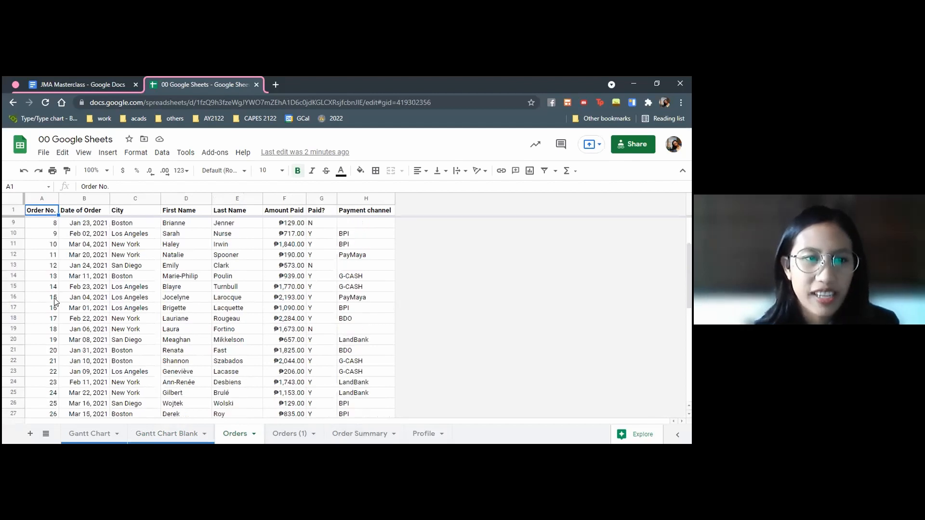
scroll(215, 306, "down", 4)
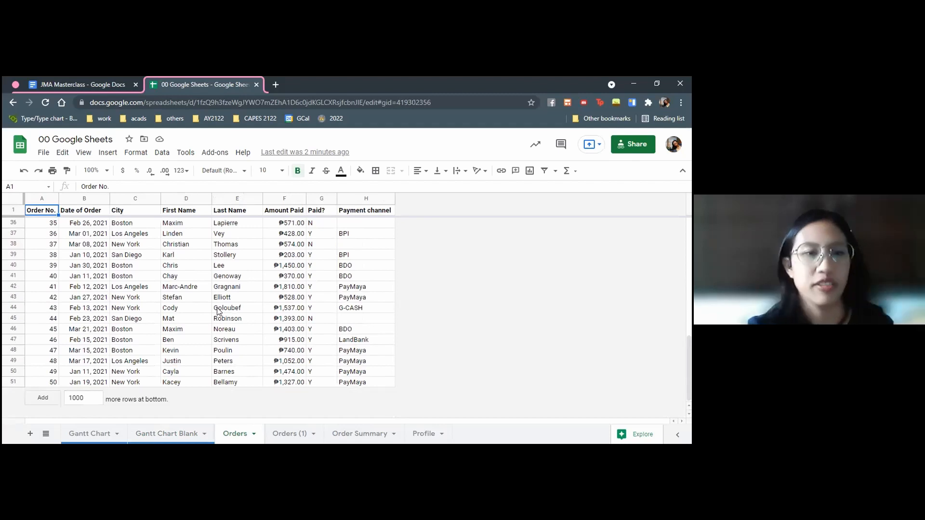
scroll(217, 311, "up", 8)
left_click(347, 433)
left_click(282, 434)
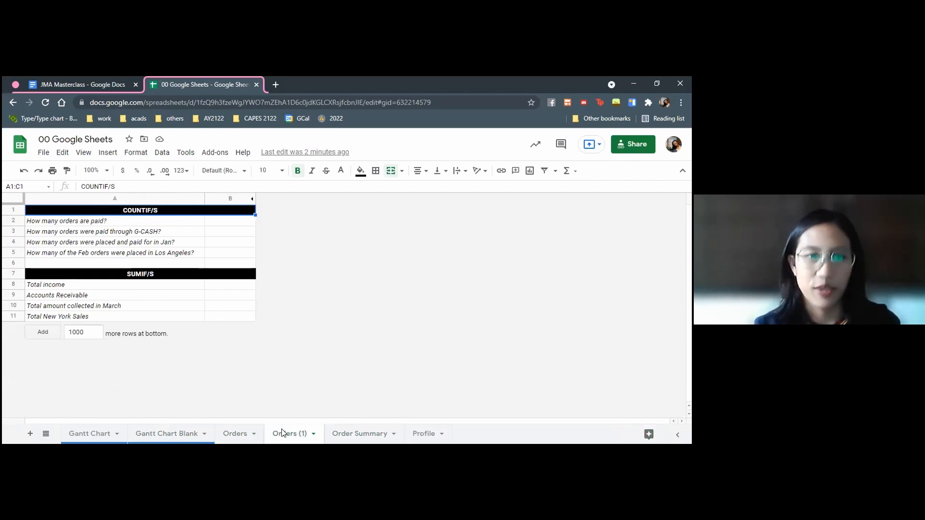
left_click(88, 277)
left_click(232, 253)
left_click(171, 209)
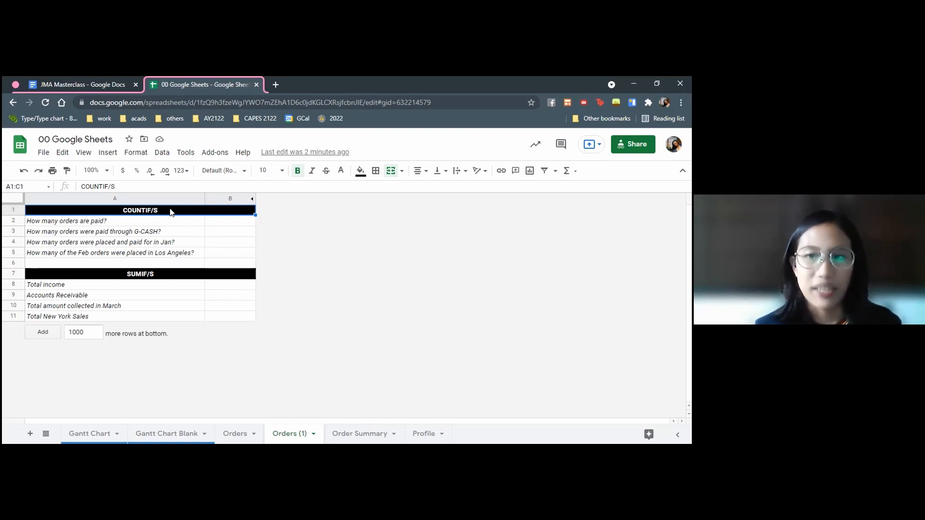
left_click(170, 221)
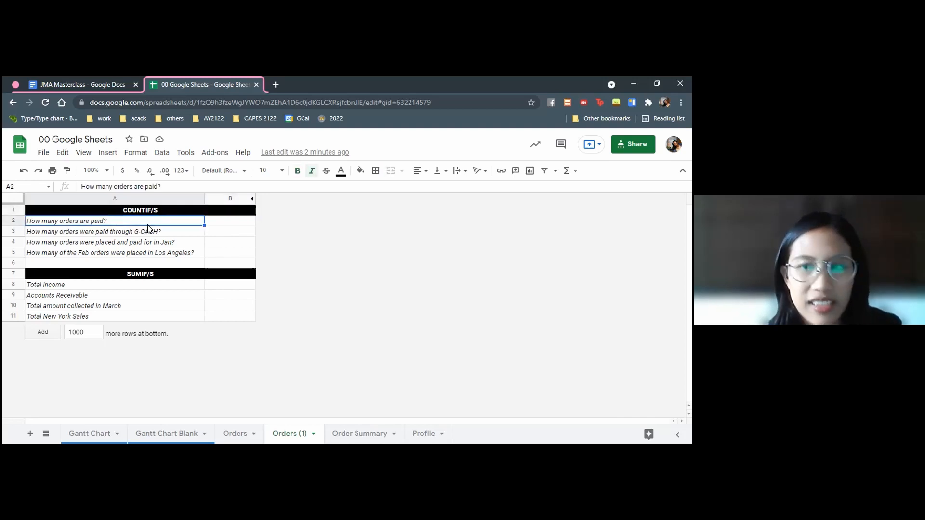
left_click(215, 220)
type("=countif(")
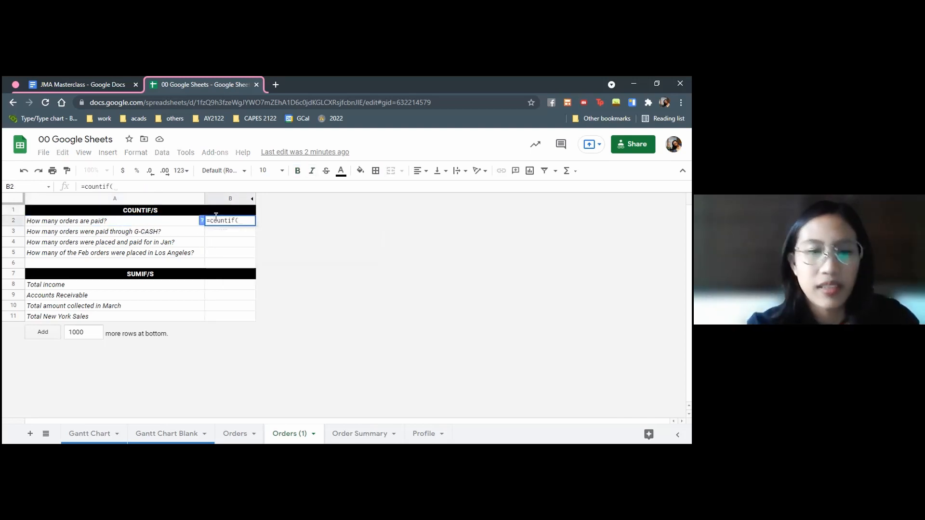
type("range")
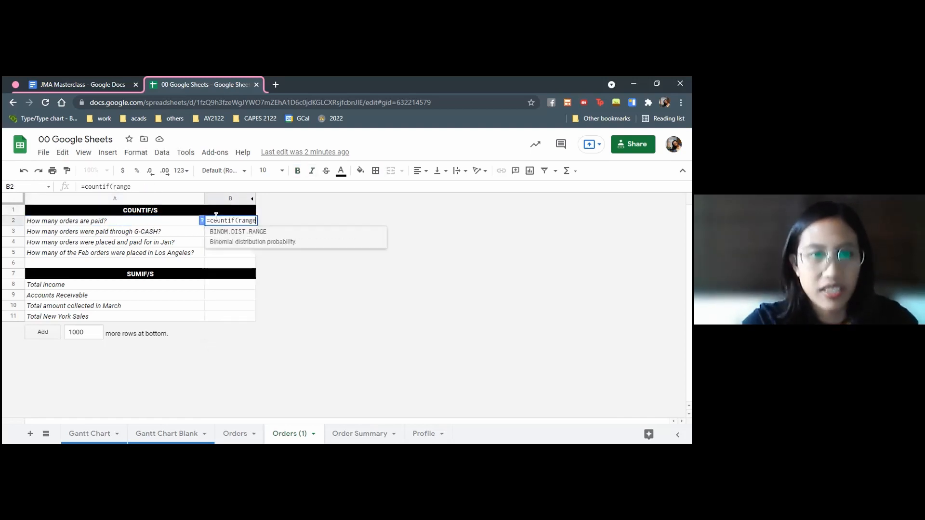
type(",criterion")
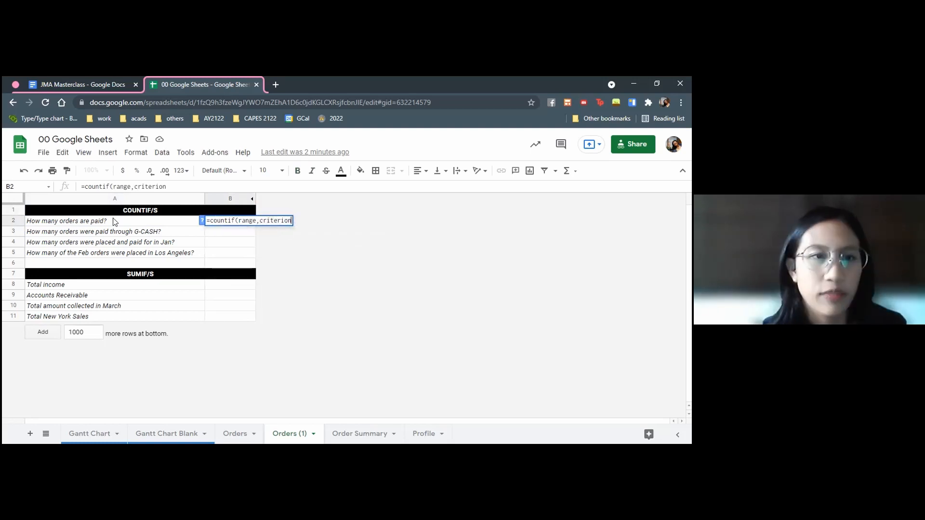
key("Escape")
Review each column of the Orders sheet, from the order number to the Paid? and Payment channel columns
left_click(234, 433)
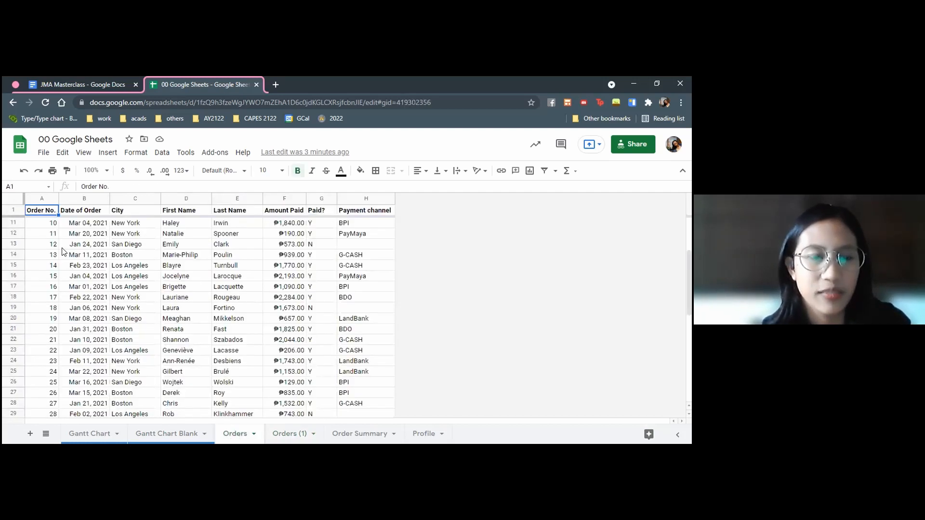
scroll(65, 252, "up", 3)
left_click(50, 222)
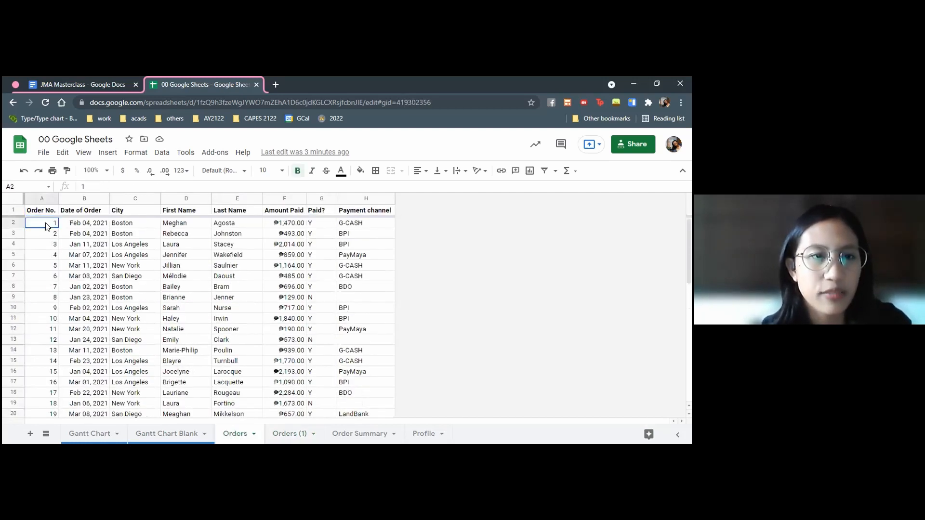
left_click(74, 224)
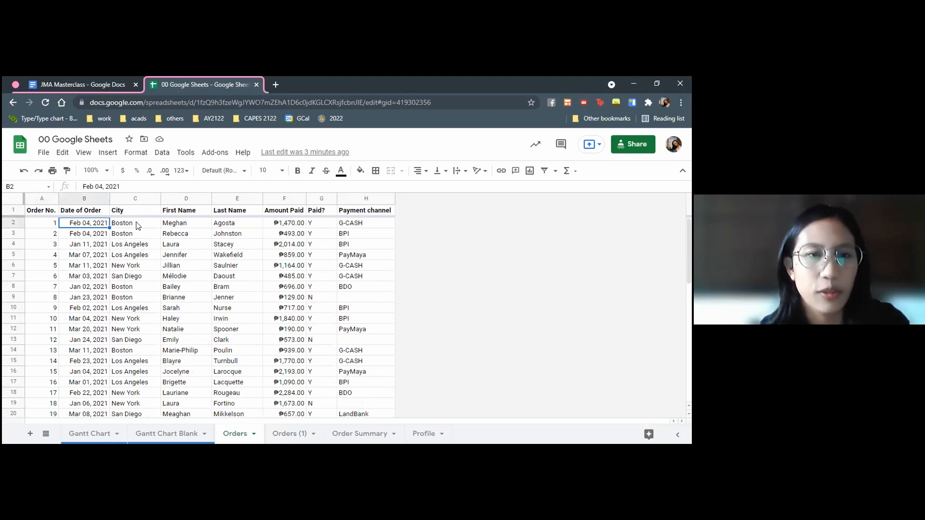
left_click(138, 223)
left_click(181, 227)
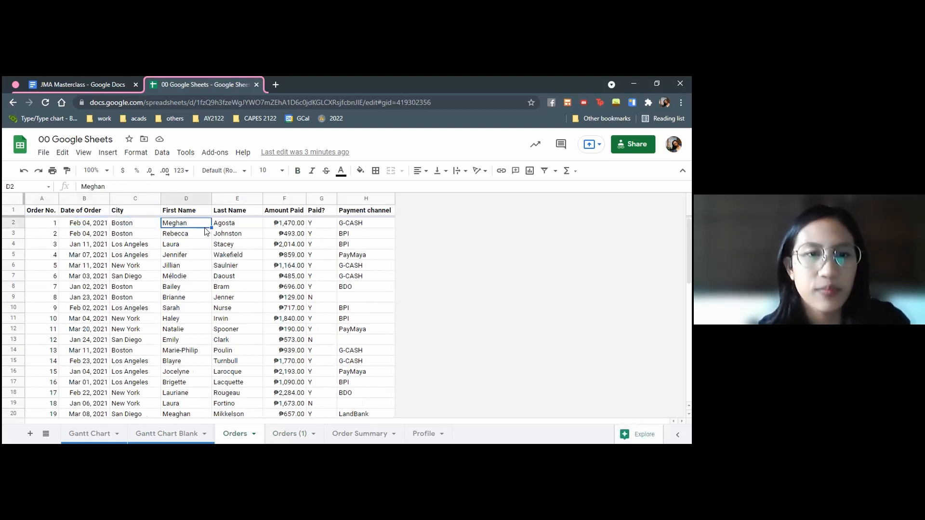
left_click(223, 228)
left_click(295, 222)
left_click(318, 224)
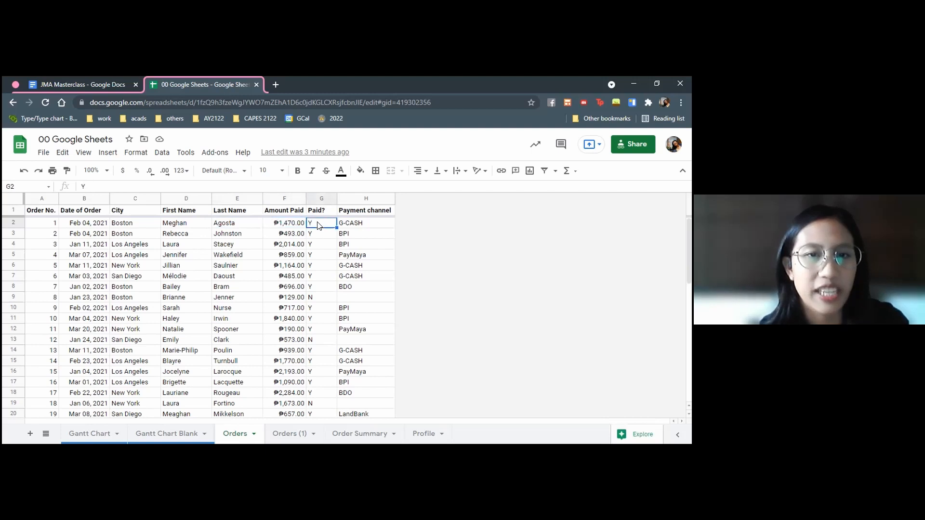
left_click(316, 196)
left_click(356, 198)
left_click(354, 244)
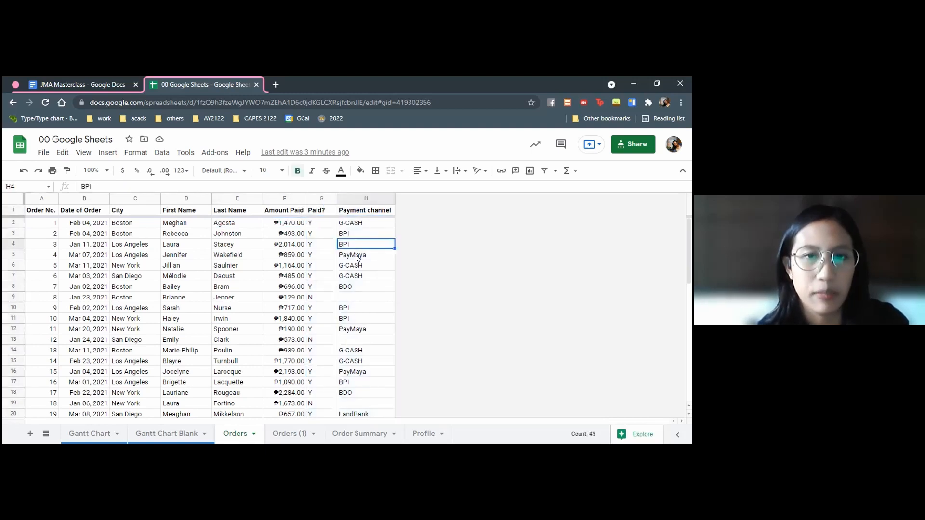
Count the paid orders in B2 of the Orders (1) sheet with =countif(Orders!G2:G,"Y") and check the formula against the Orders records
left_click(289, 434)
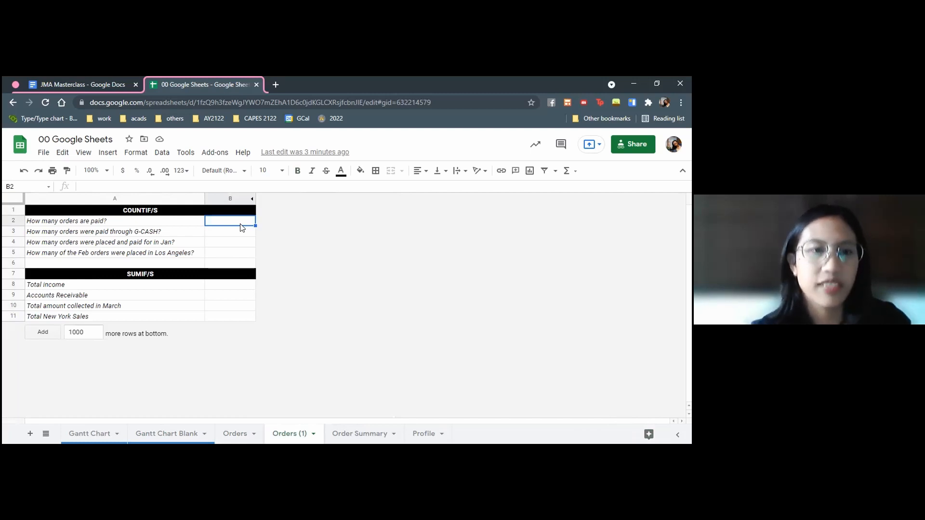
type("=co")
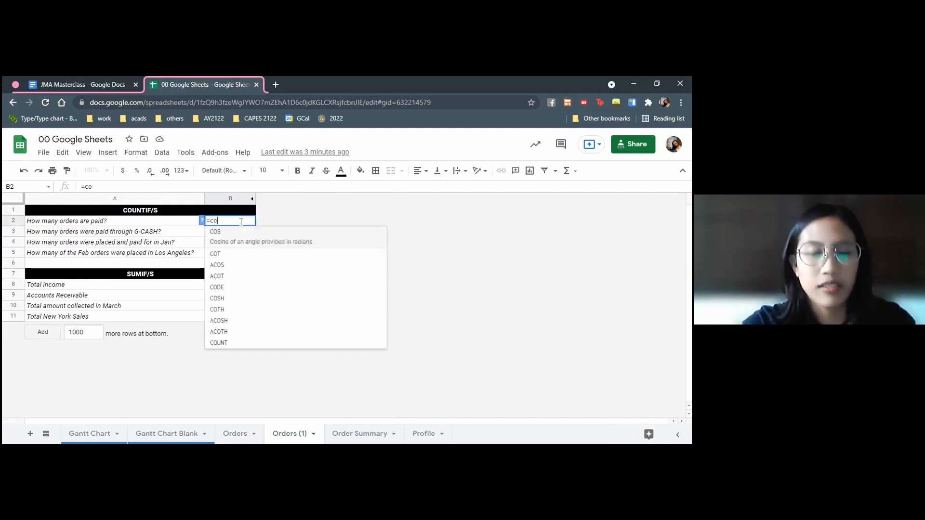
type("untif(")
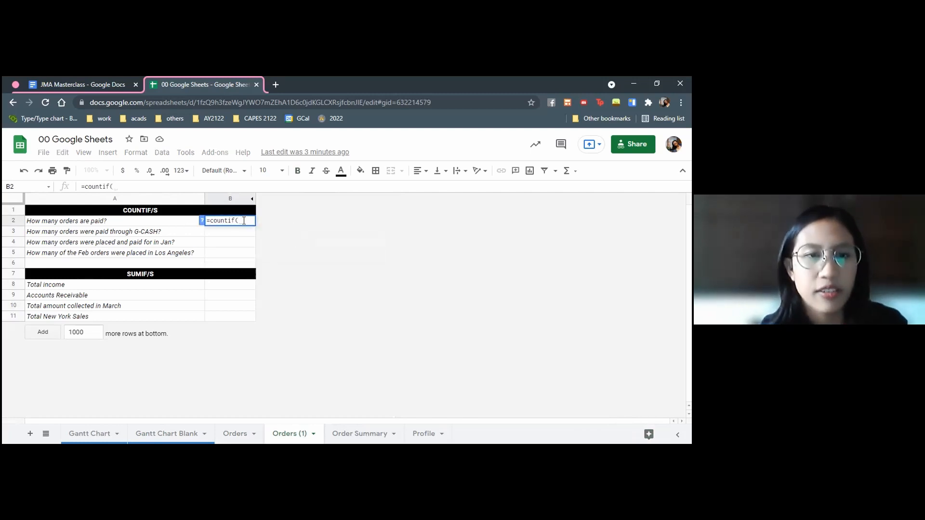
left_click(236, 434)
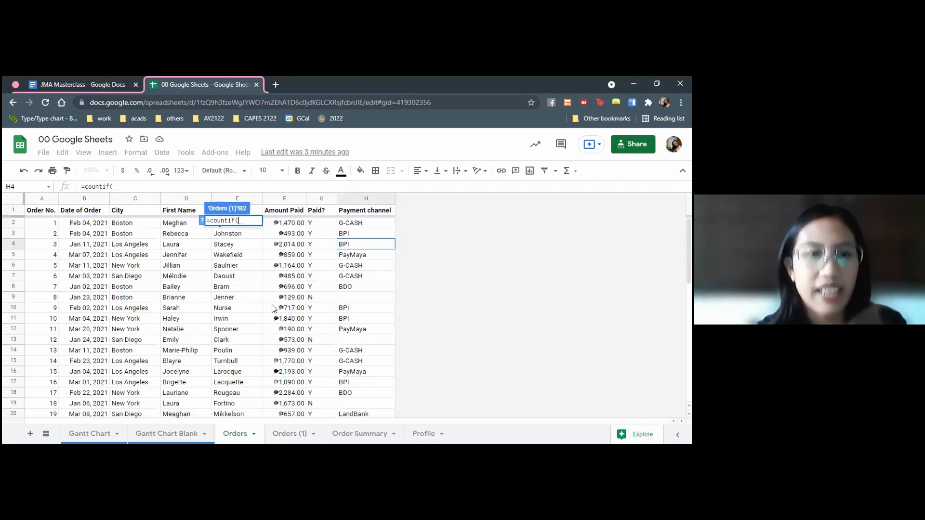
left_click(324, 226)
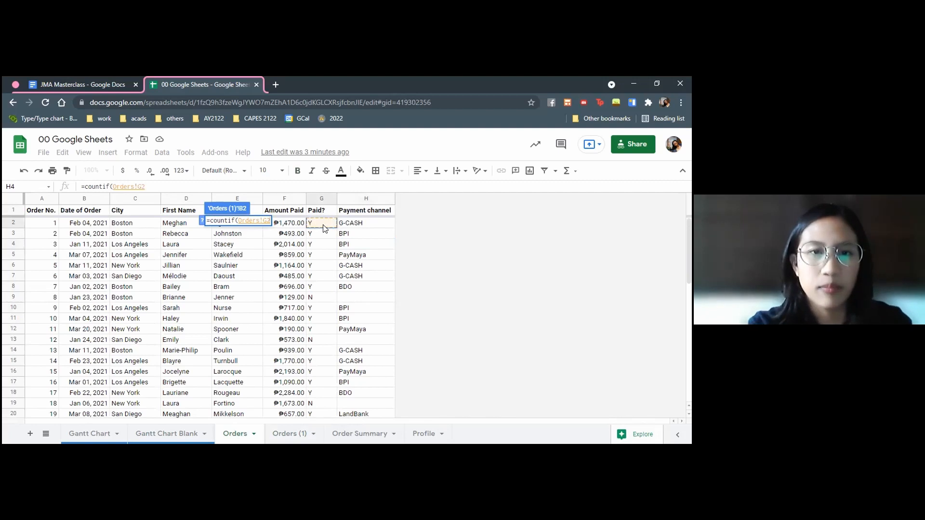
type(":G")
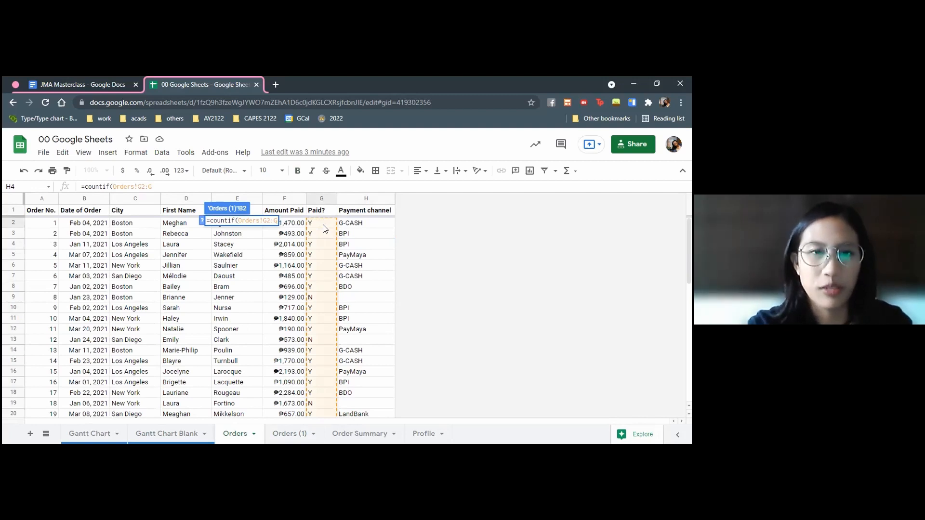
type(",")
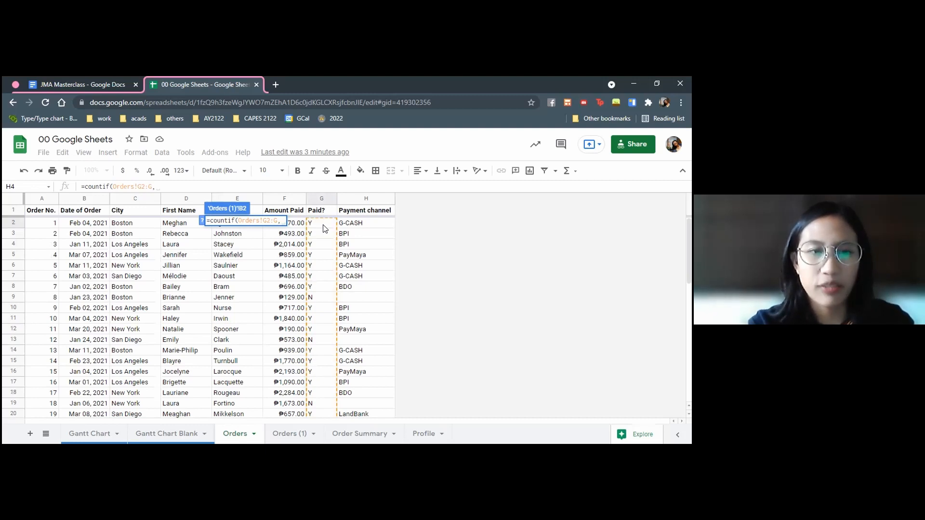
type("\"Y\"")
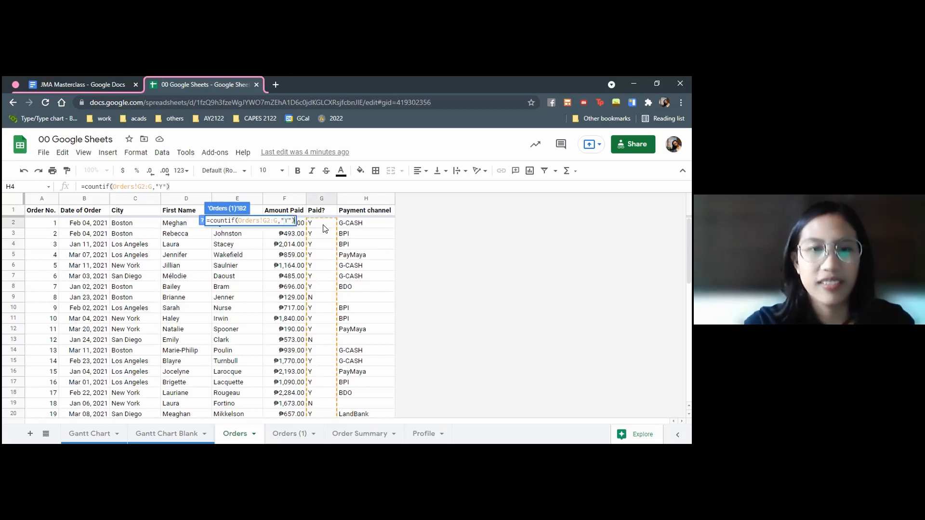
key("Return")
left_click(238, 243)
left_click(233, 221)
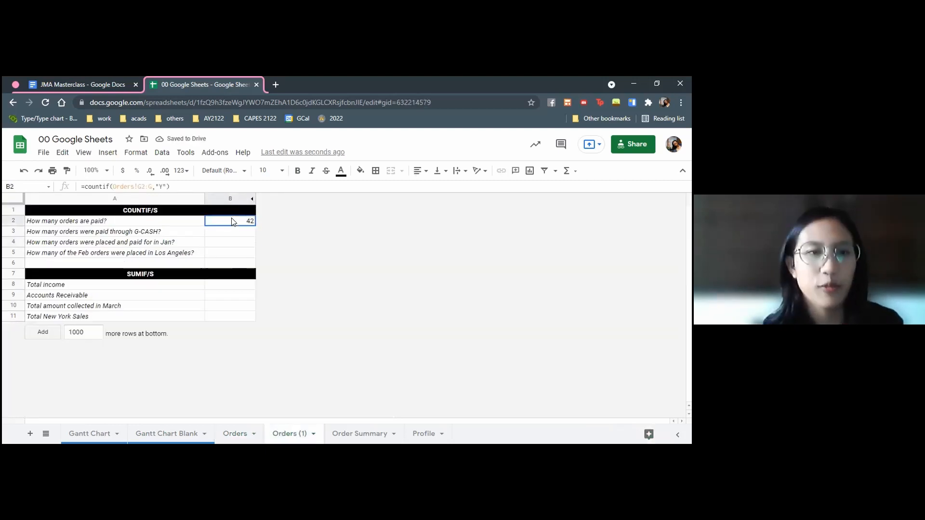
left_click(230, 434)
scroll(162, 346, "down", 3)
left_click(289, 434)
Count the orders paid through G-CASH in B3 with =COUNTIF(Orders!H2:H,"G-CASH")
left_click(224, 235)
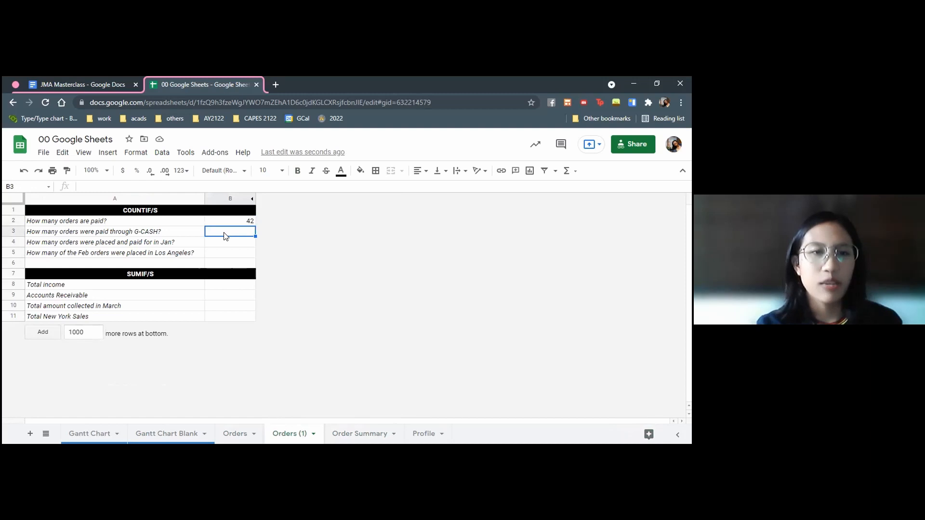
type("=COUNTIF(")
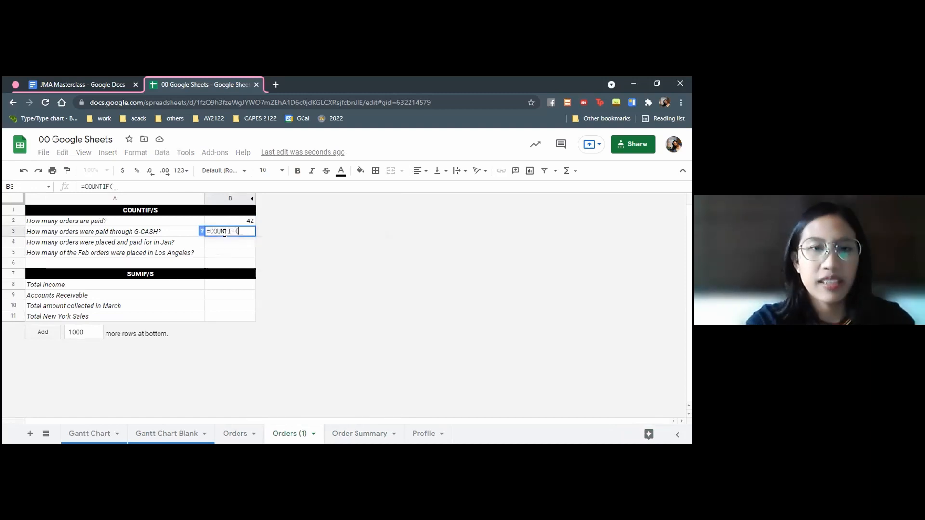
left_click(240, 435)
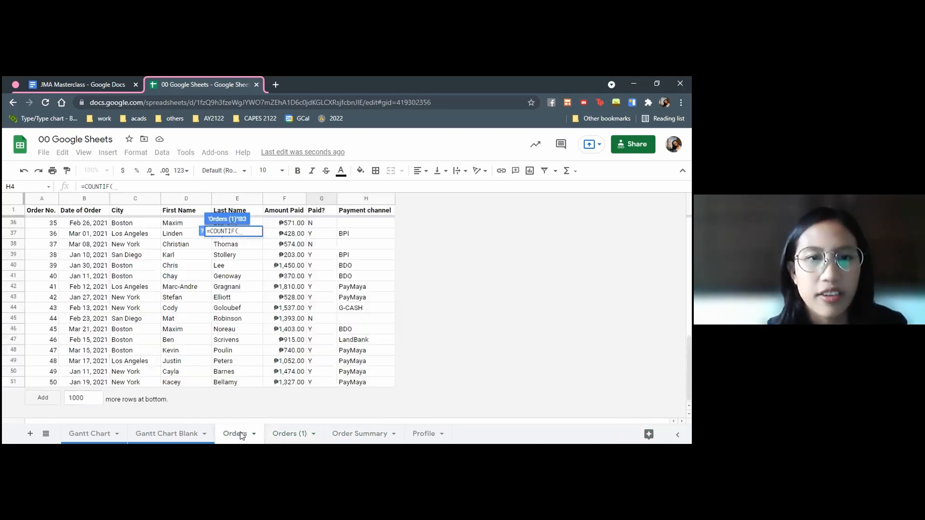
scroll(383, 259, "up", 5)
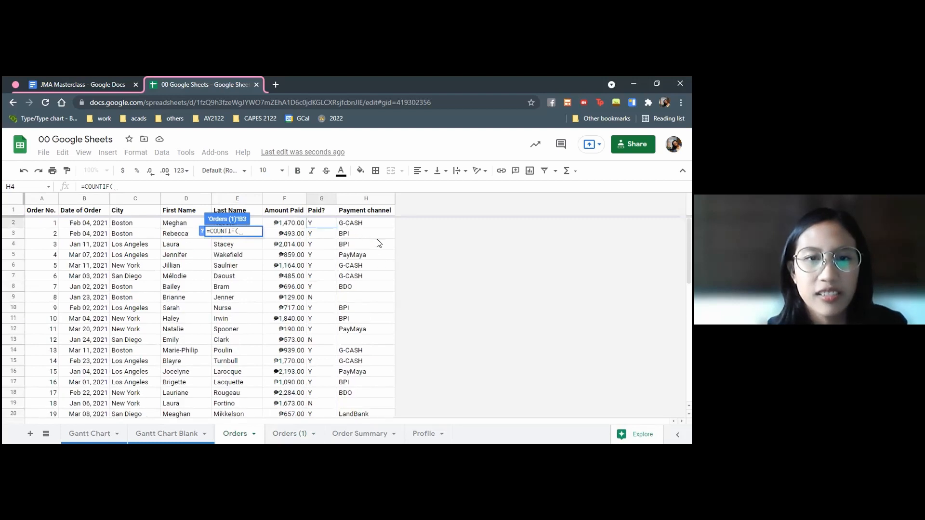
left_click(365, 224)
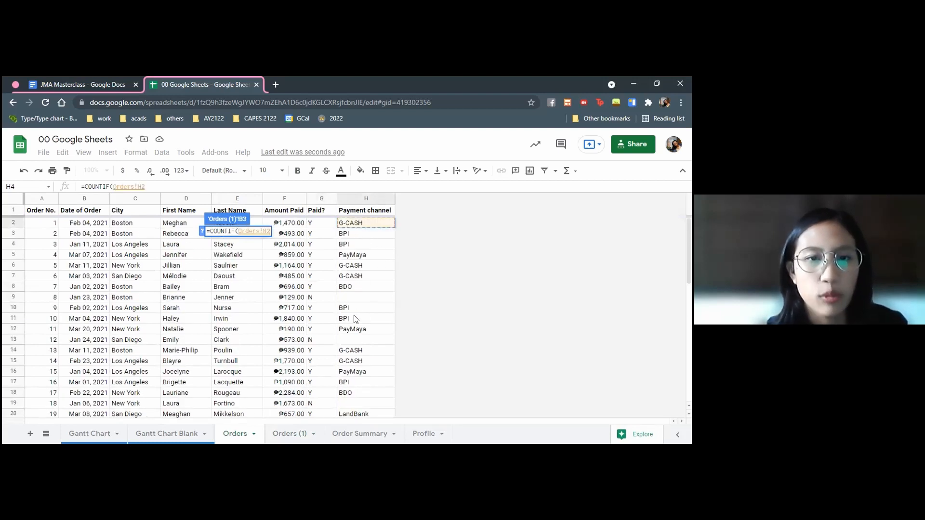
scroll(355, 320, "down", 9)
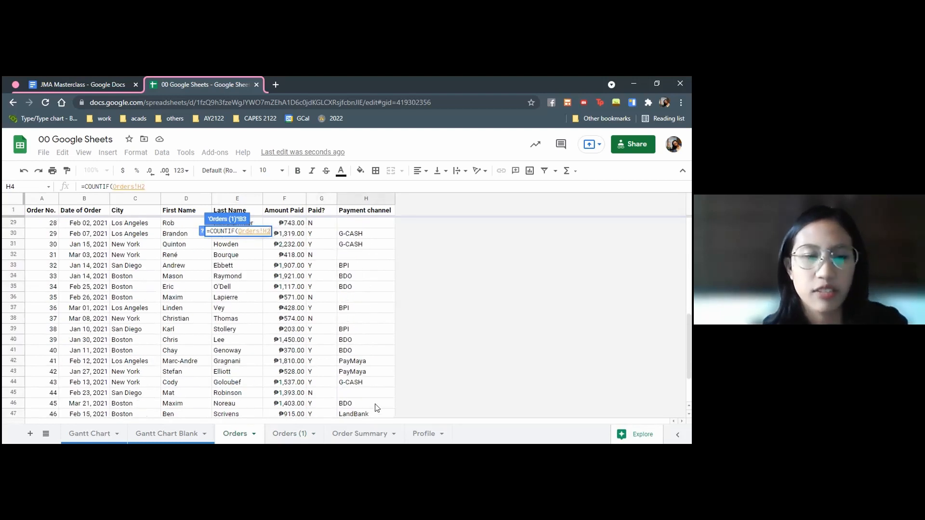
type(":H")
scroll(372, 410, "up", 7)
type(",")
scroll(369, 290, "up", 2)
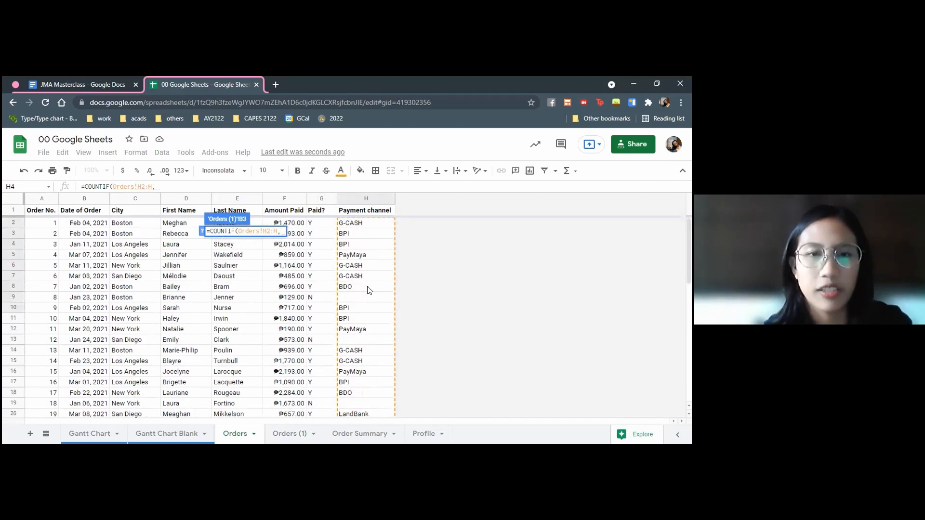
type("\"G-CAS")
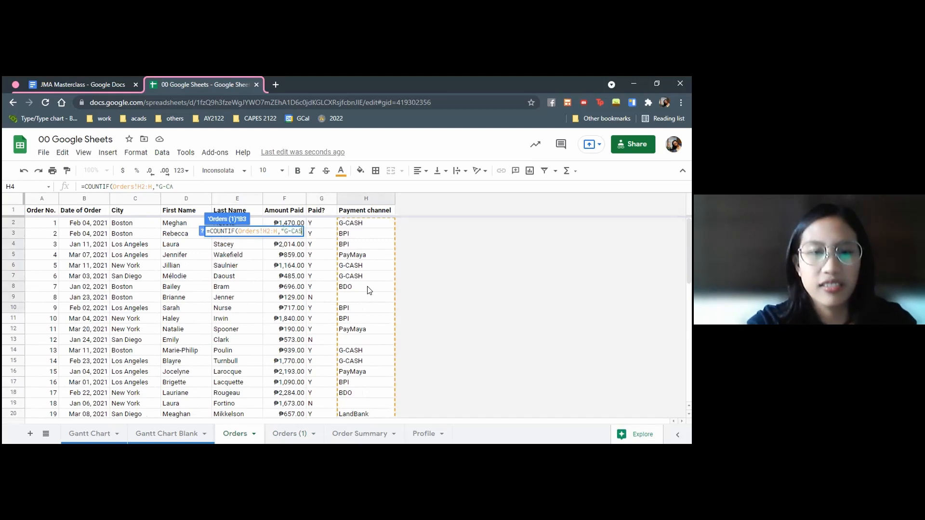
type("H\")")
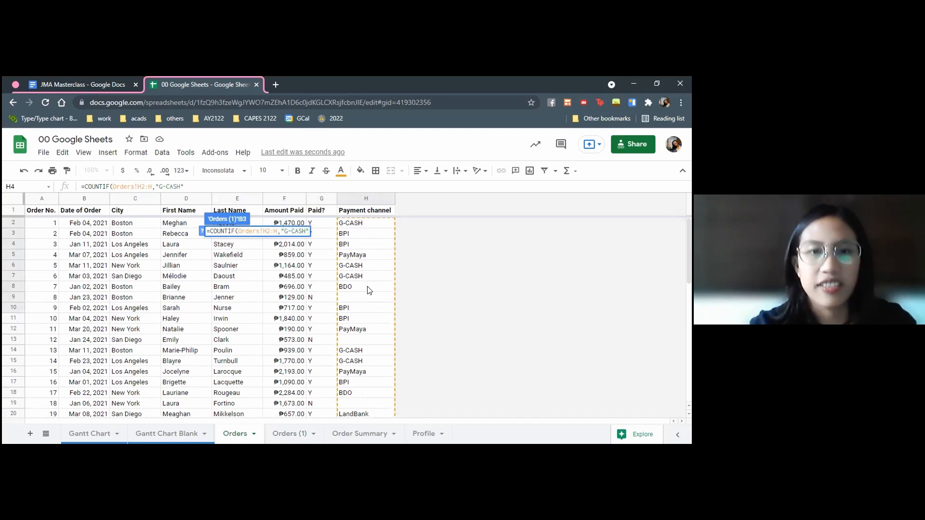
key("Return")
Start a COUNTIFS formula in B4 with Orders!G2:G51 as the first criteria range and "y" as its criterion
left_click(230, 247)
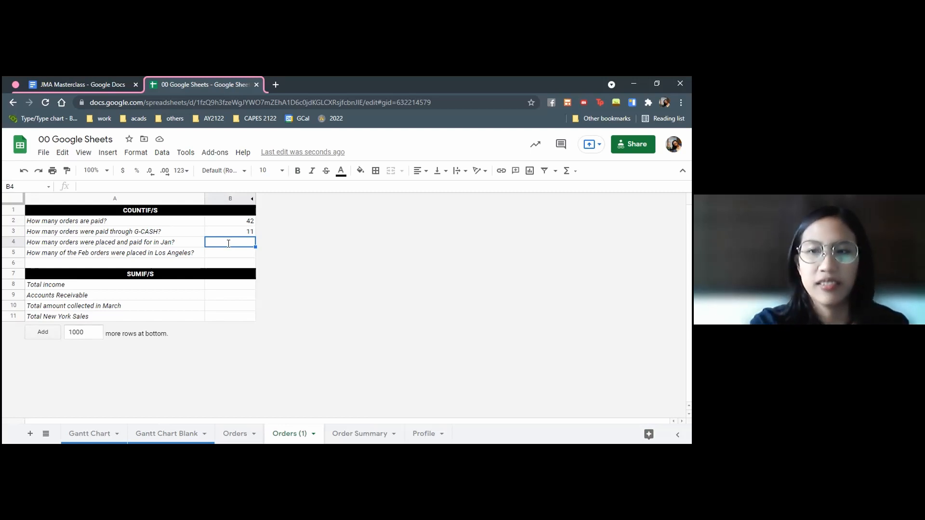
type("=COUNTIFS(")
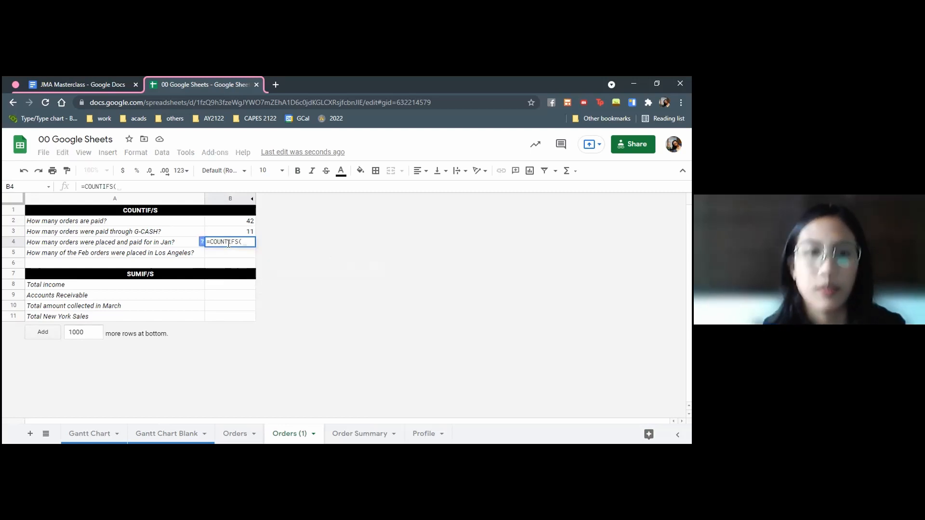
left_click(234, 435)
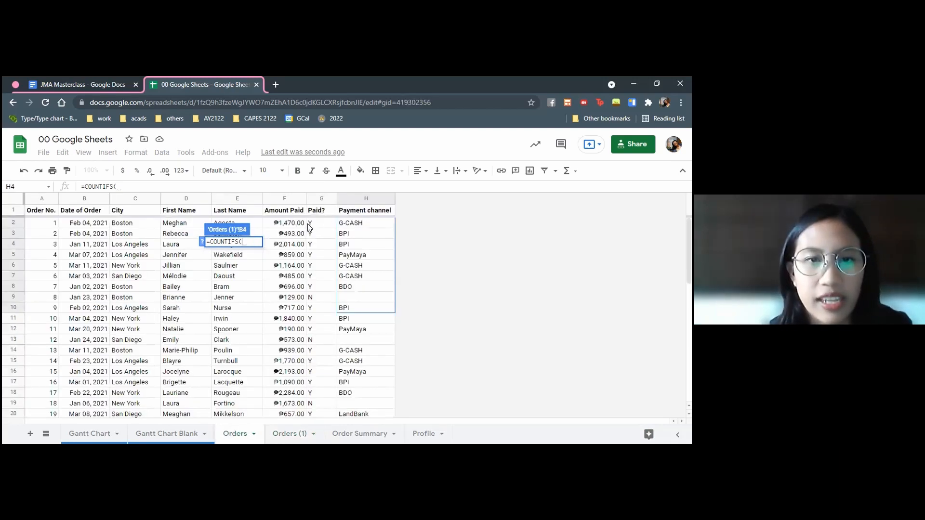
left_click(316, 227)
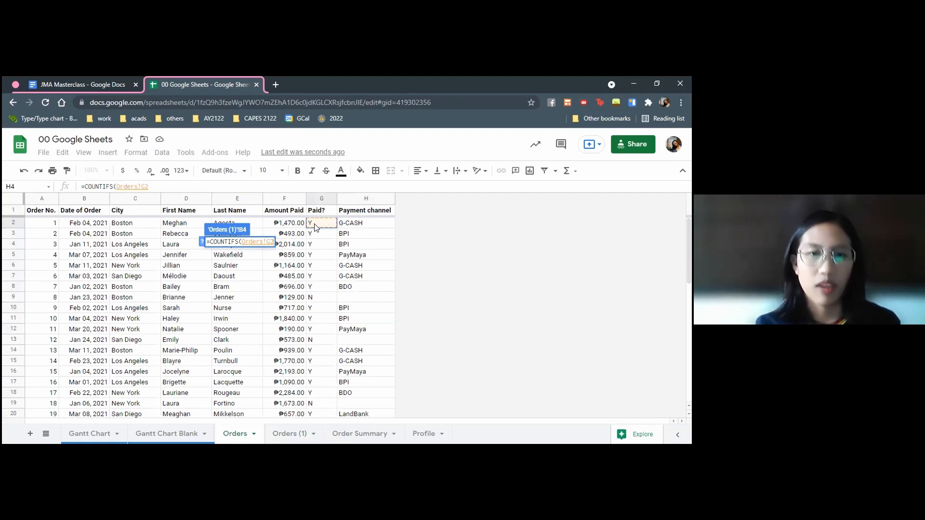
scroll(327, 290, "down", 10)
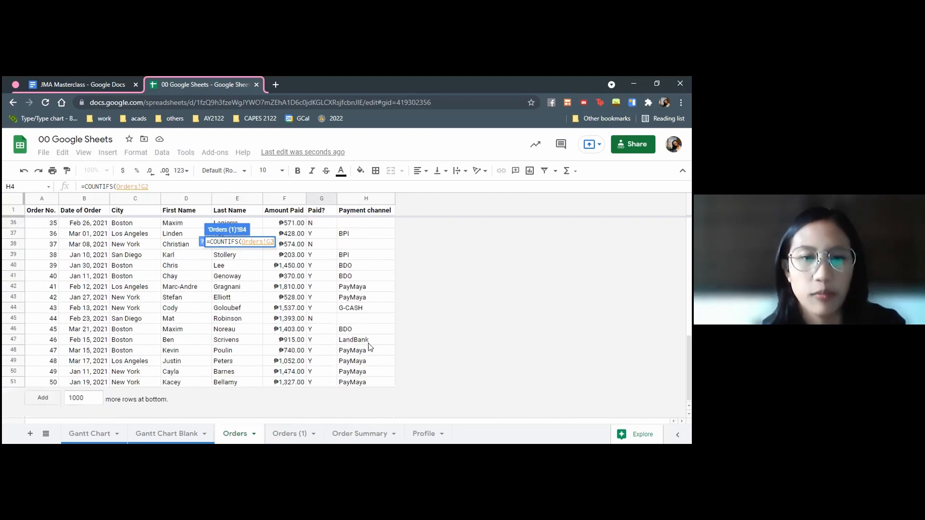
left_click(314, 383, "shift")
type(",\"y\",")
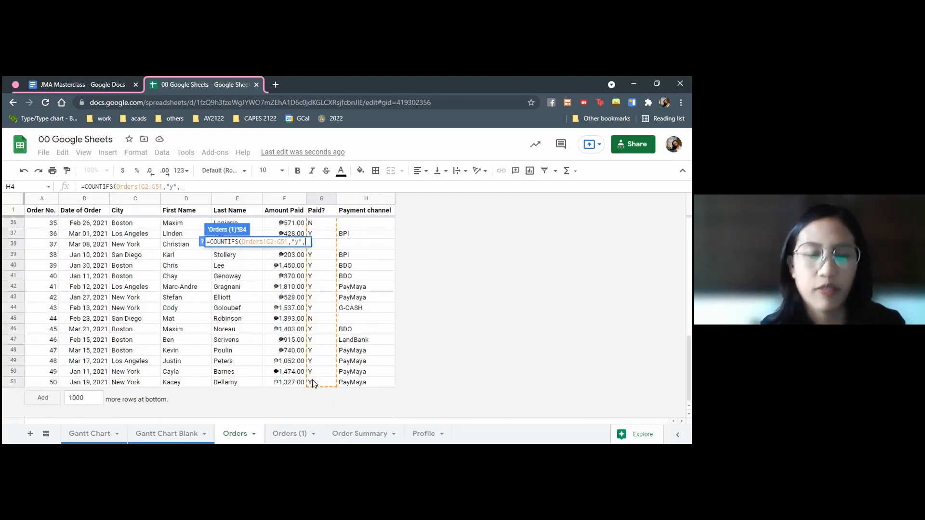
Add the order dates Orders!B2:B51 as the second criteria range of the COUNTIFS formula
scroll(313, 383, "up", 10)
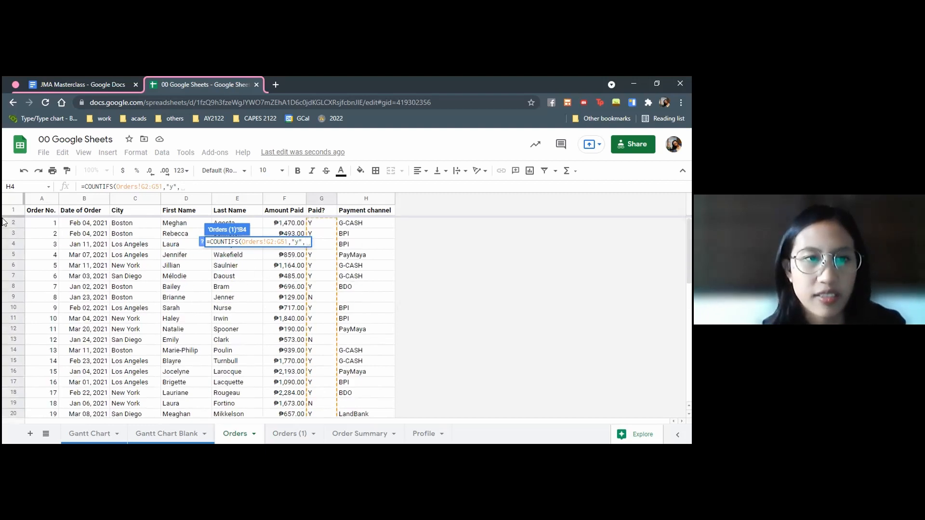
left_click(87, 224)
scroll(86, 280, "down", 3)
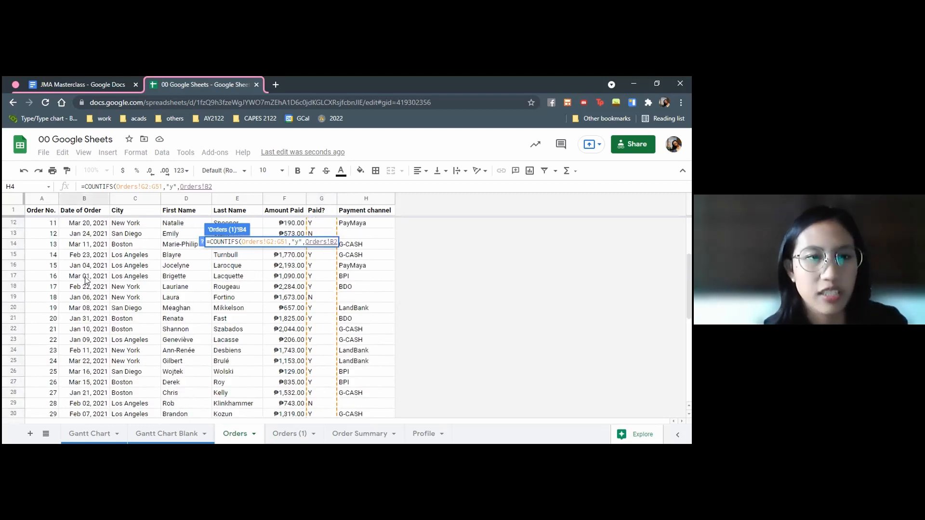
scroll(86, 280, "down", 5)
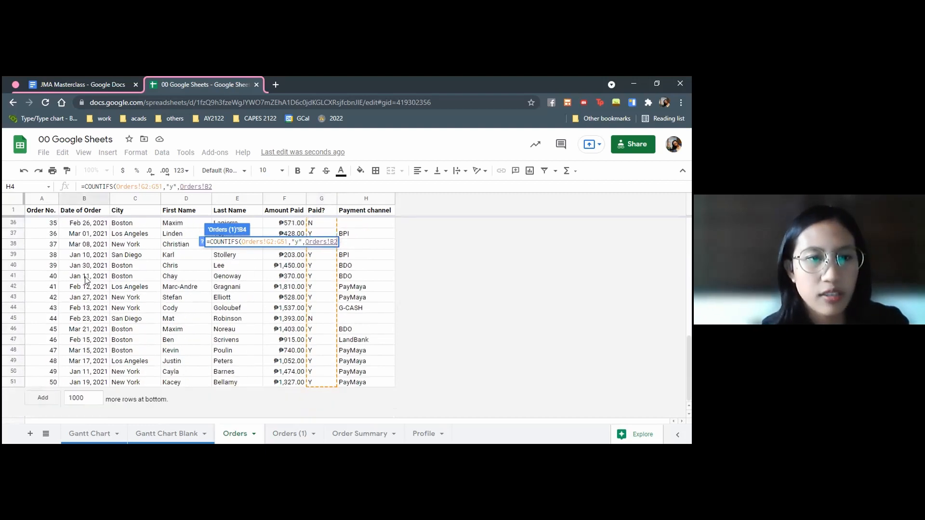
left_click(99, 383, "shift")
scroll(110, 283, "up", 2)
scroll(110, 283, "up", 9)
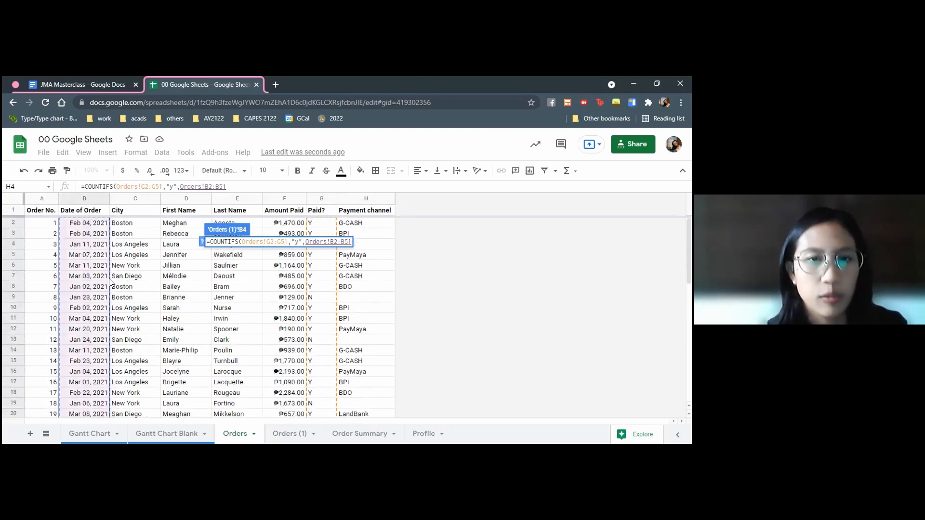
Complete the B4 formula with the date criterion "<=01/31/21" and enter it
type(",")
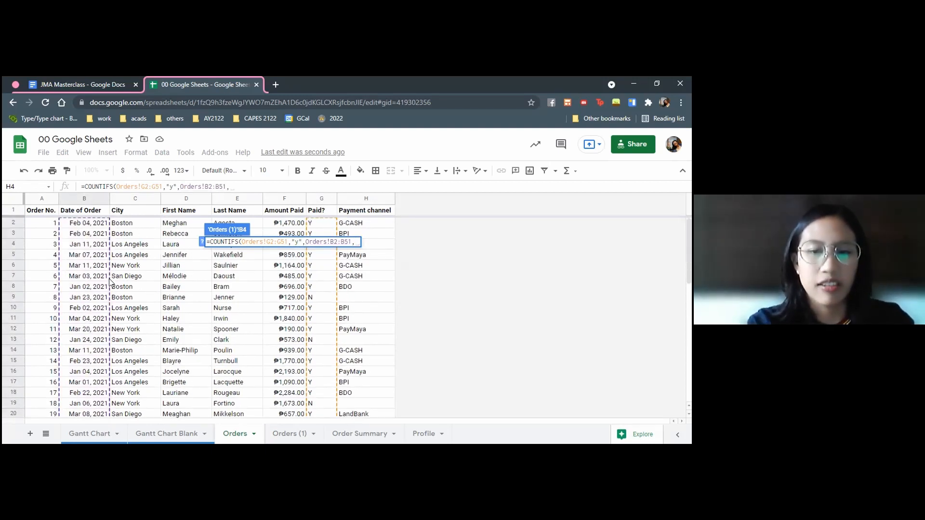
type("\"")
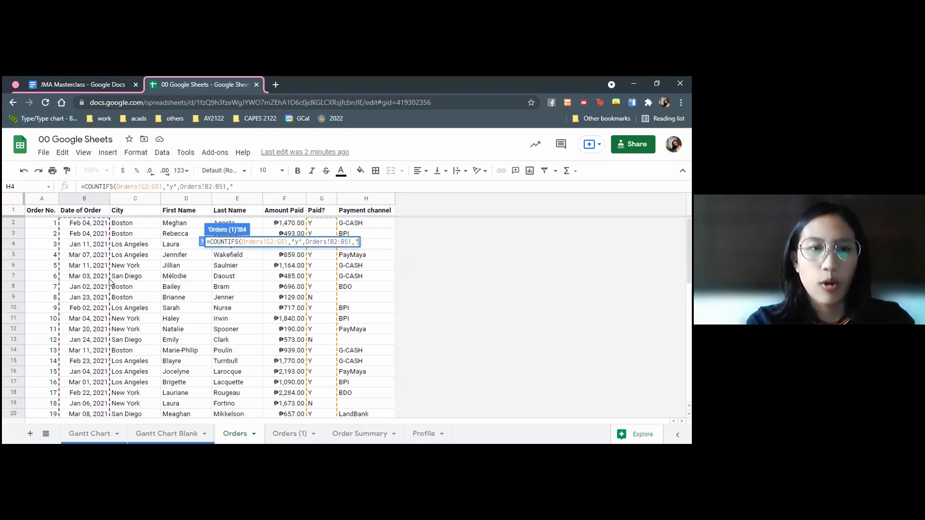
type("<=")
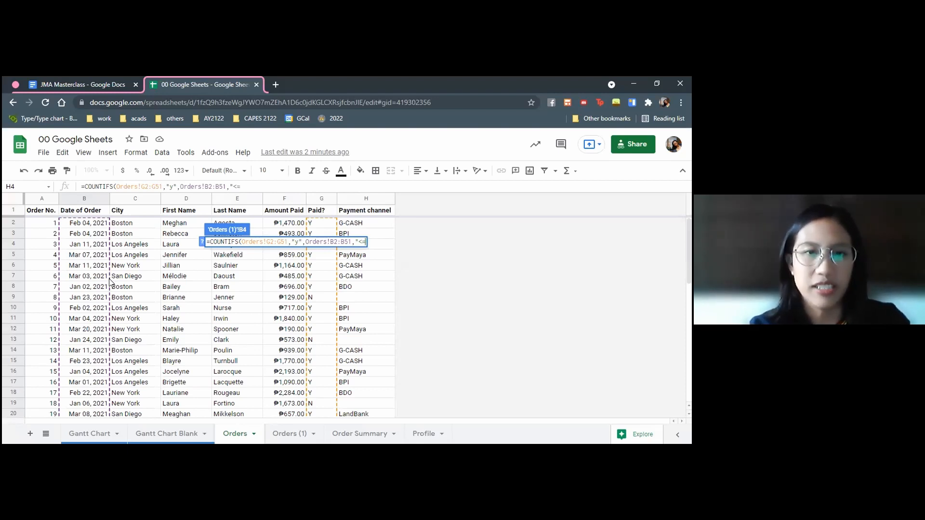
type("01/31/21\"")
key("Return")
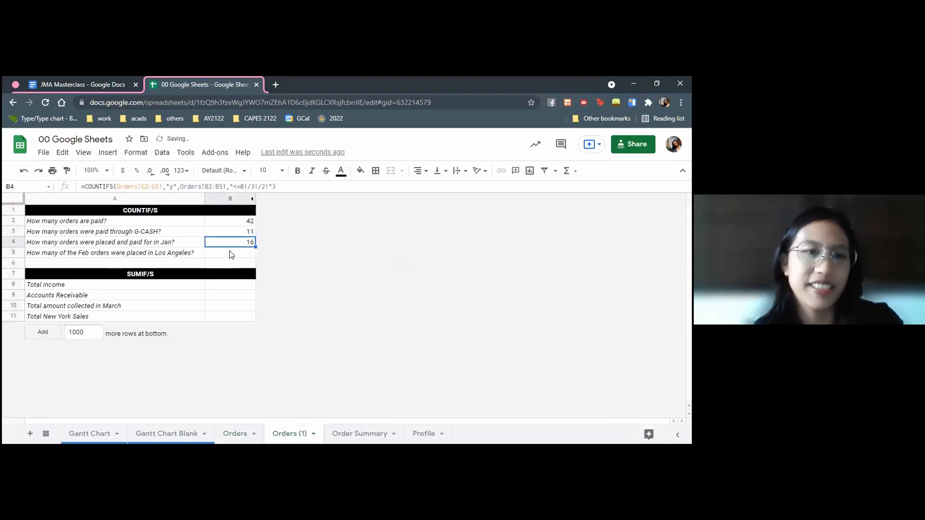
Start a COUNTIFS formula in B5 with Orders!C2:C as the first criteria range and "Los Angeles" as its criterion
left_click(231, 254)
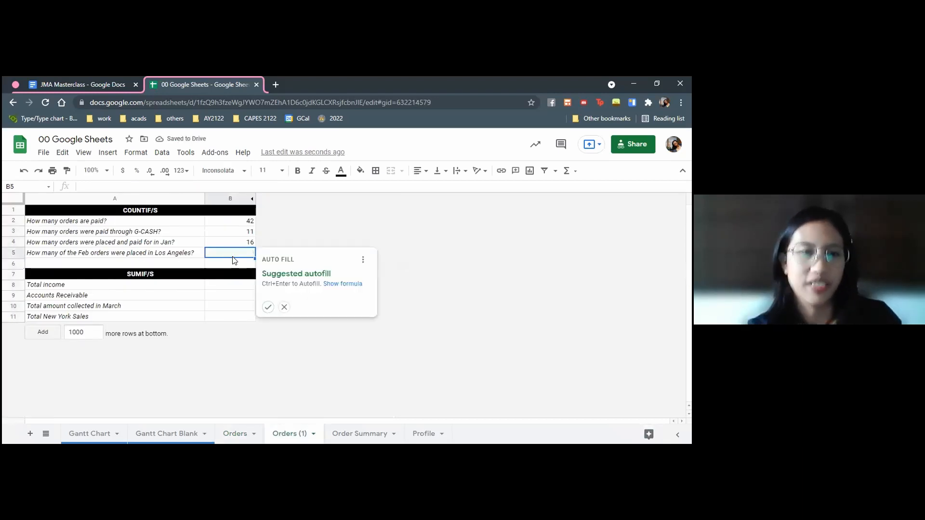
left_click(232, 257)
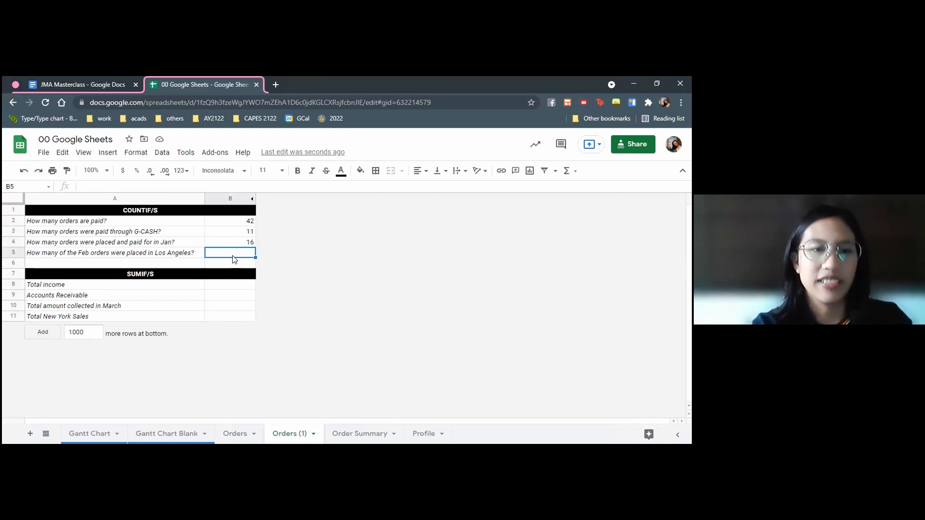
type("=COUNTIFS(")
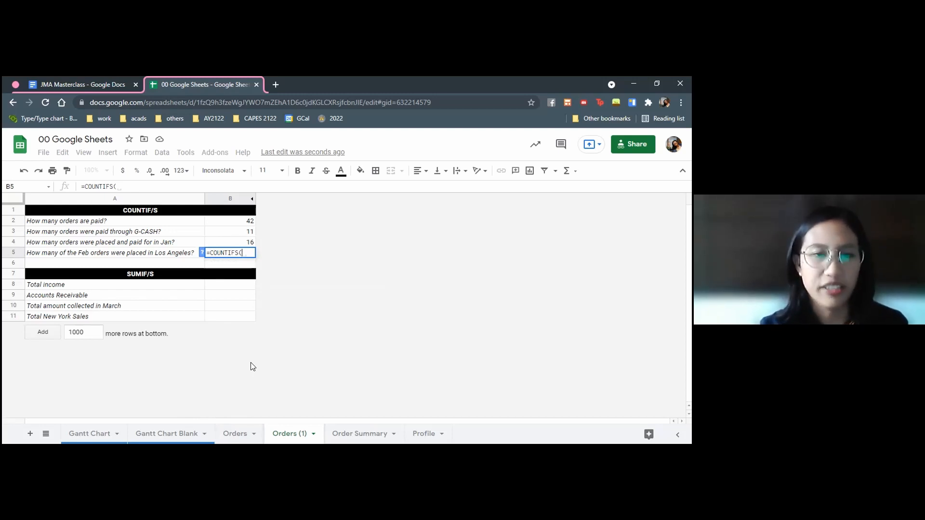
type("O")
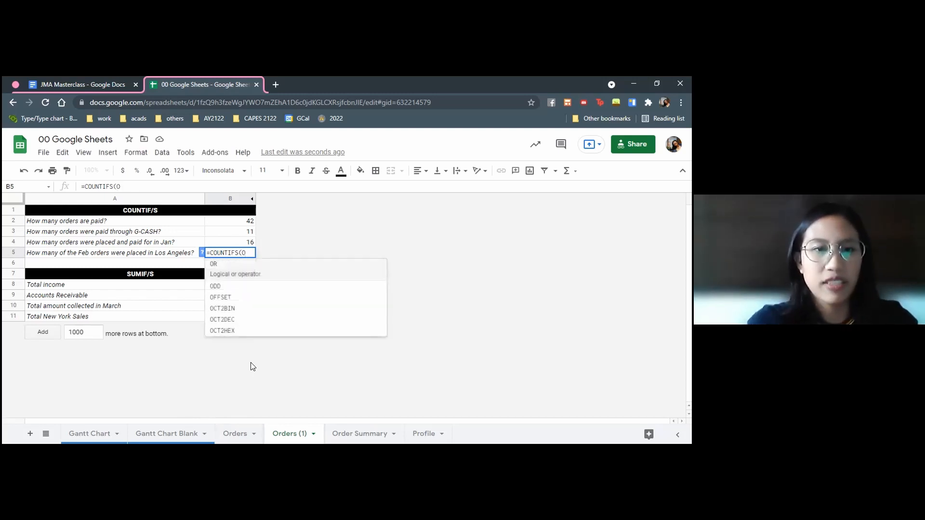
type("rders!")
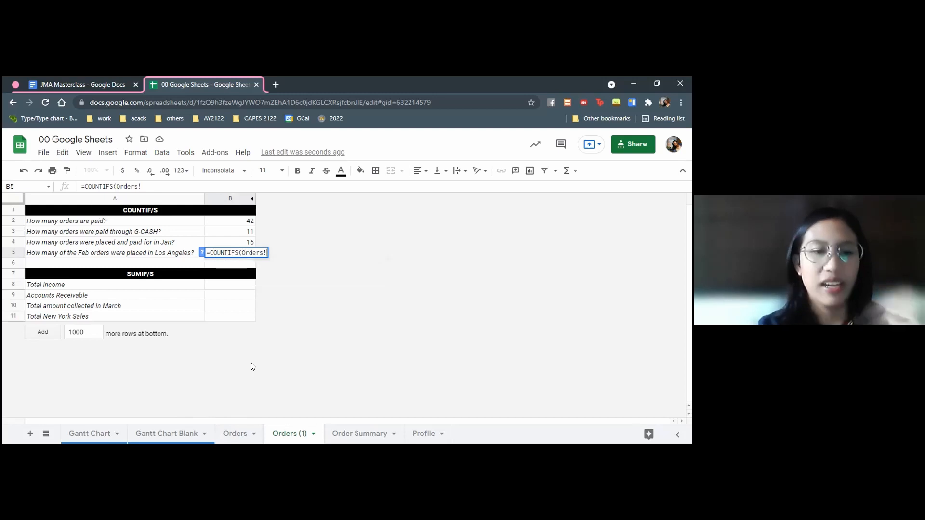
type("C2:")
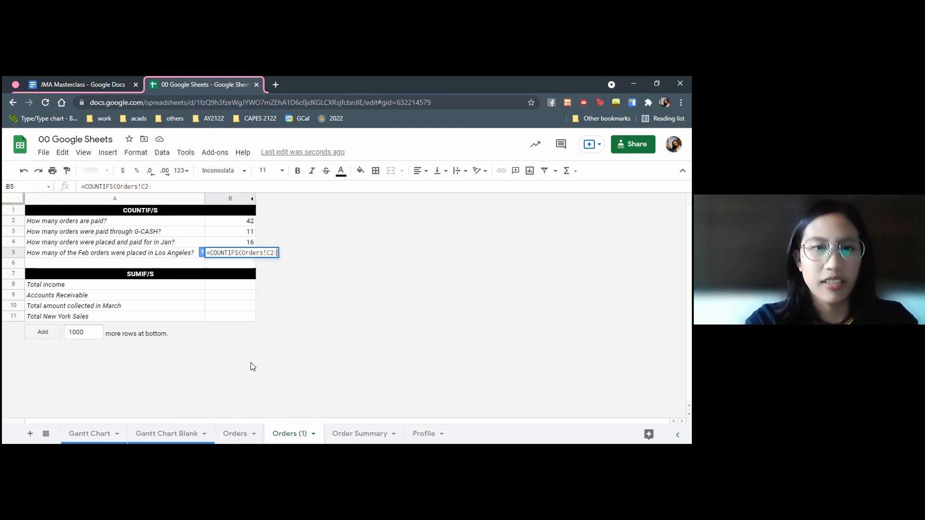
type("C,")
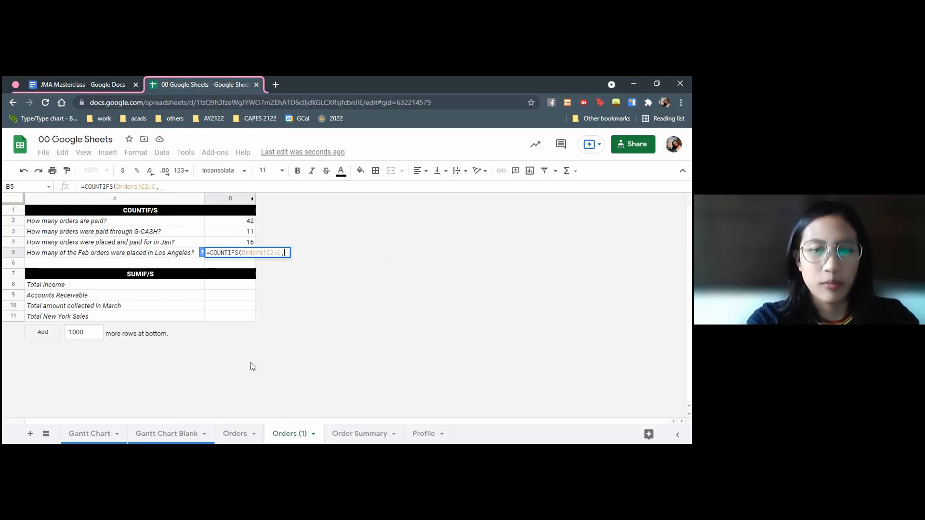
type("\"Los Angeles\",")
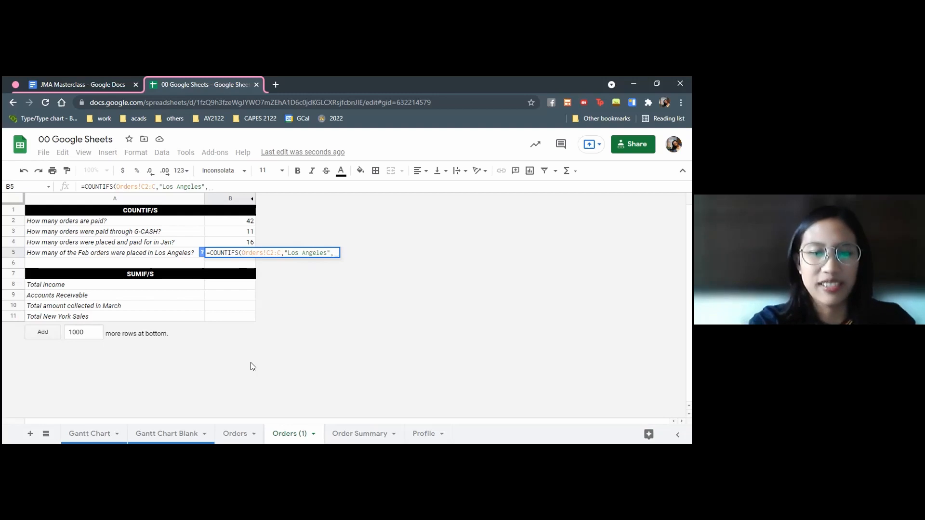
Add the order dates Orders!B2:B51 with the criterion ">=02/01/21" to the COUNTIFS formula
left_click(235, 433)
left_click(88, 223)
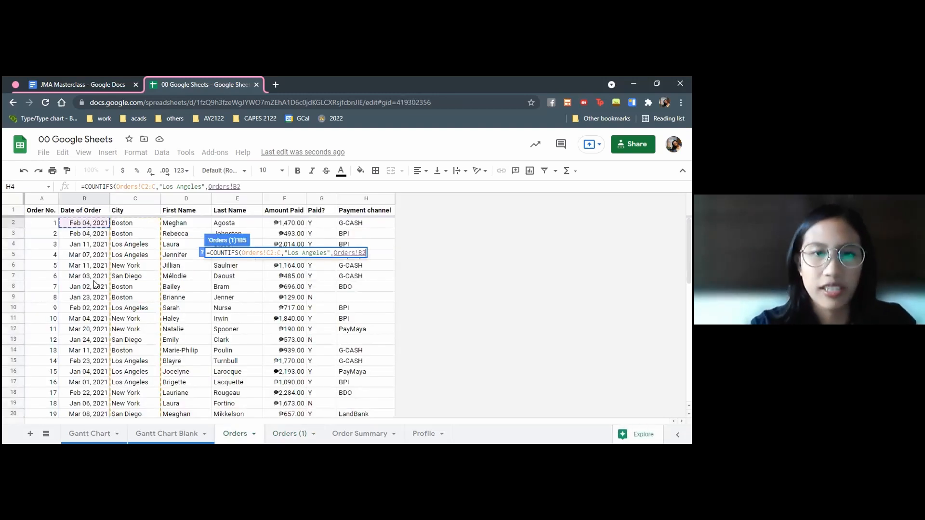
key("ctrl+shift+Down")
type(",\"")
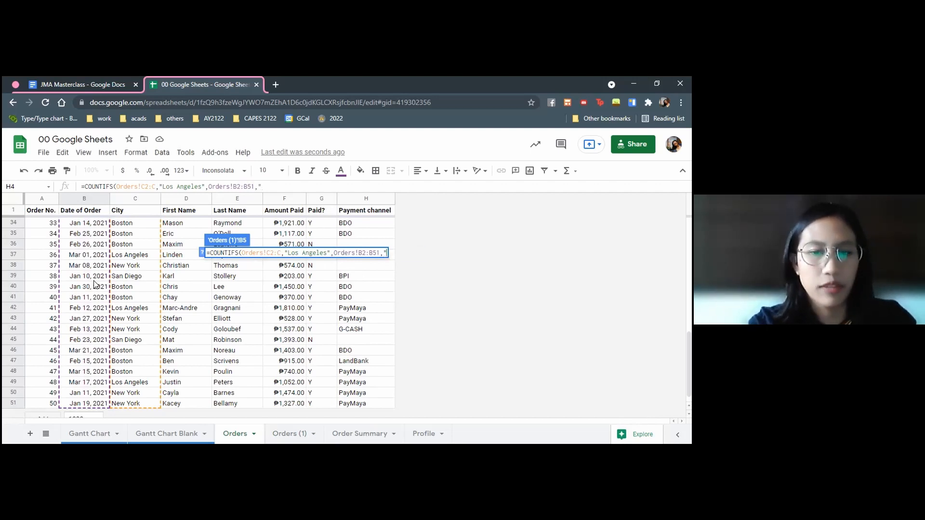
type(">=02/01/21\",r")
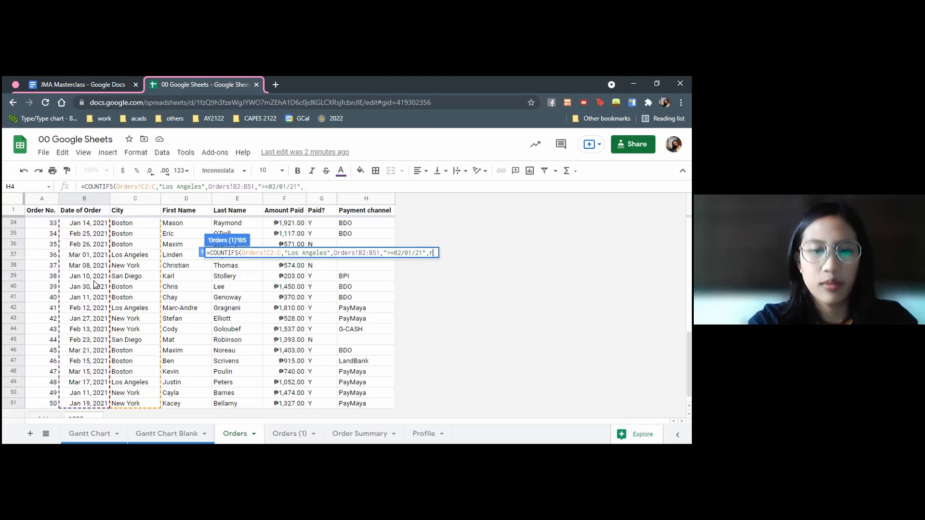
key("BackSpace")
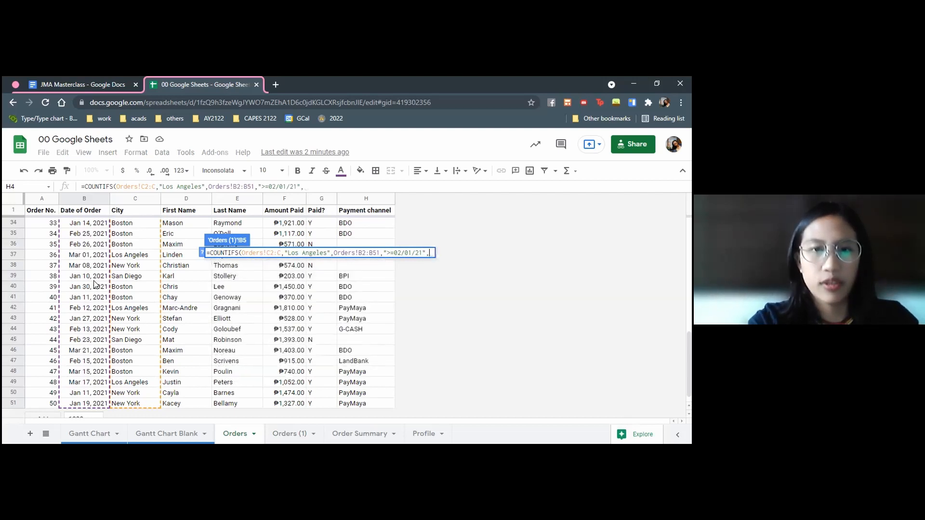
Complete the B5 formula with Orders!B2:B51 and the criterion "<=02/28/21", enter it and correct its closing quotation mark
scroll(95, 284, "up", 10)
left_click(89, 224)
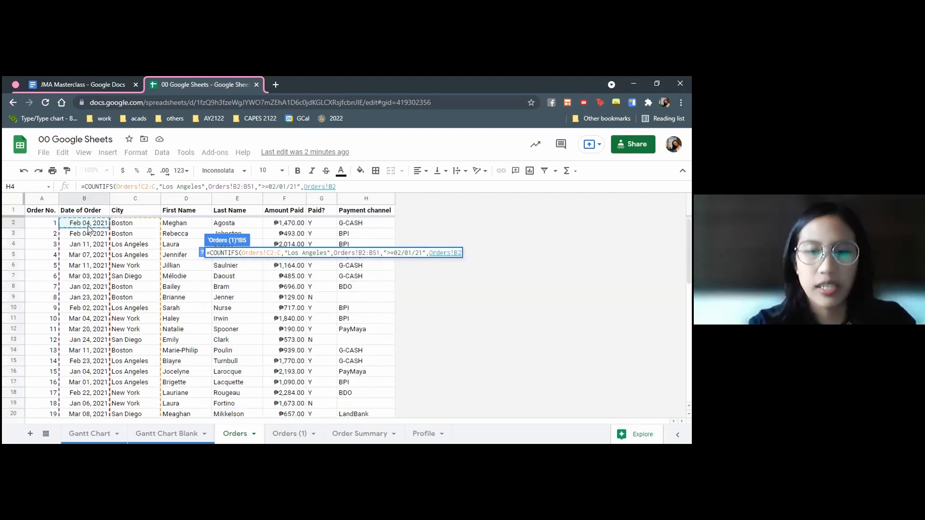
key("ctrl+shift+Down")
type(",\"<=")
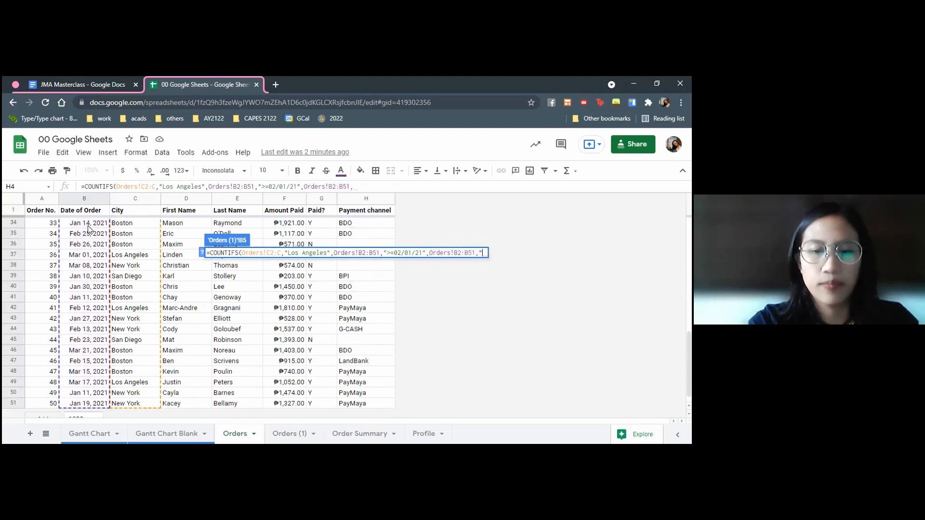
type("02/28/21\")")
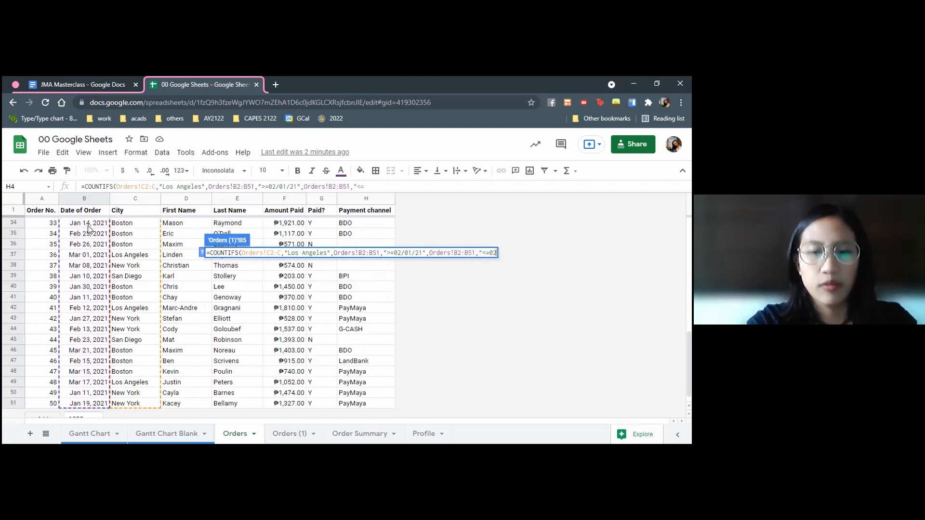
key("Return")
double_click(235, 257)
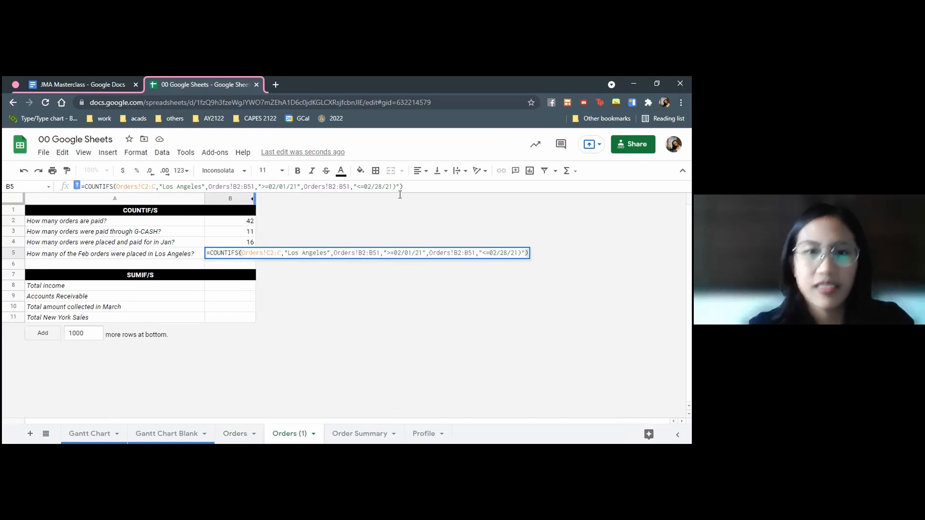
key("Return")
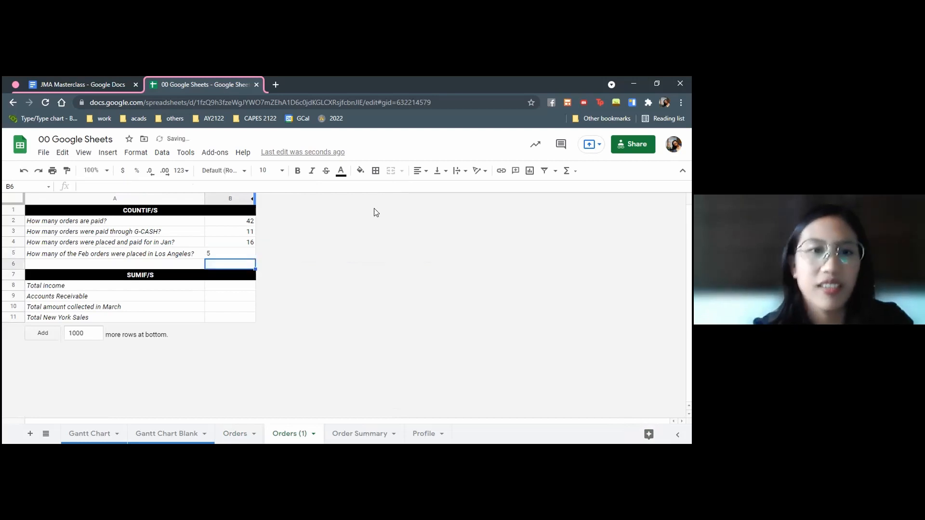
Review the ranges and criteria of the COUNTIFS formula in B5
left_click(226, 253)
left_click(199, 307)
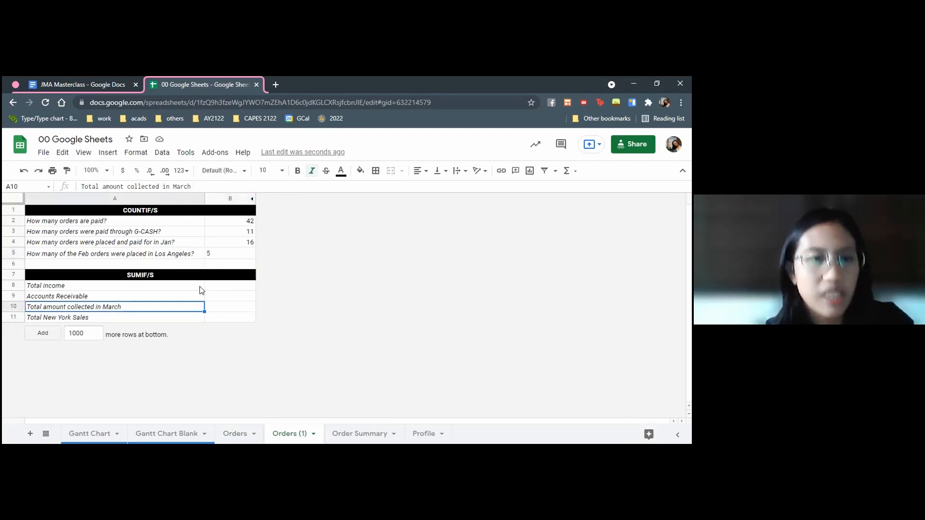
left_click(225, 256)
left_click(139, 188)
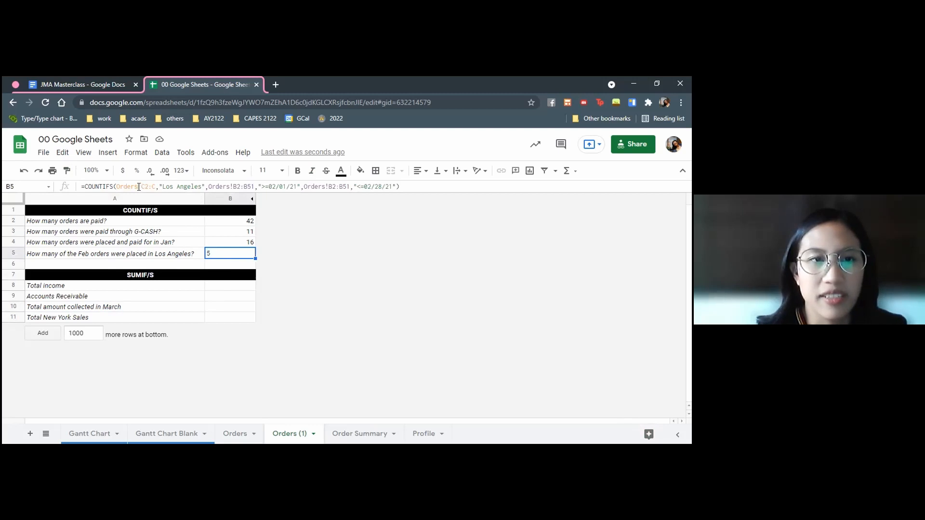
left_click(265, 187)
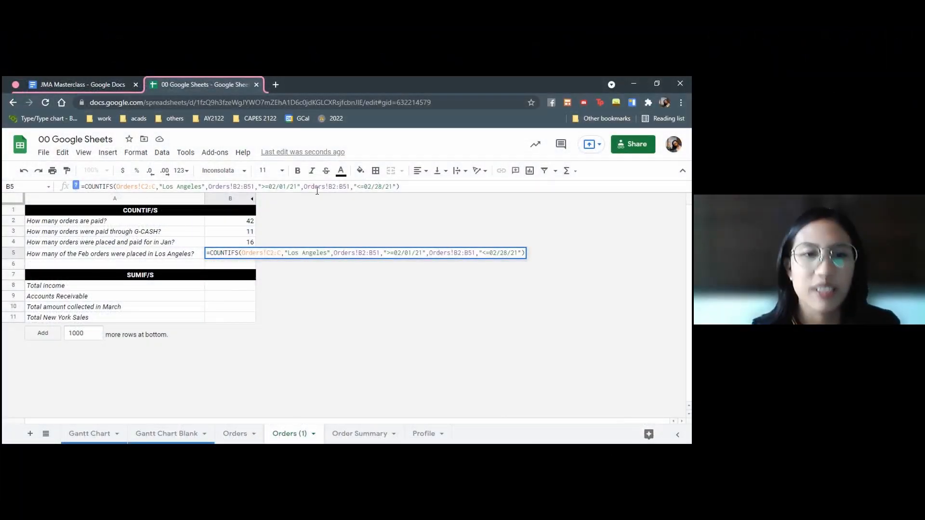
left_click(220, 297)
Start a SUMIF formula for total income in B8 with the Paid? range Orders!G2:G51 and the criterion "Y"
left_click(213, 287)
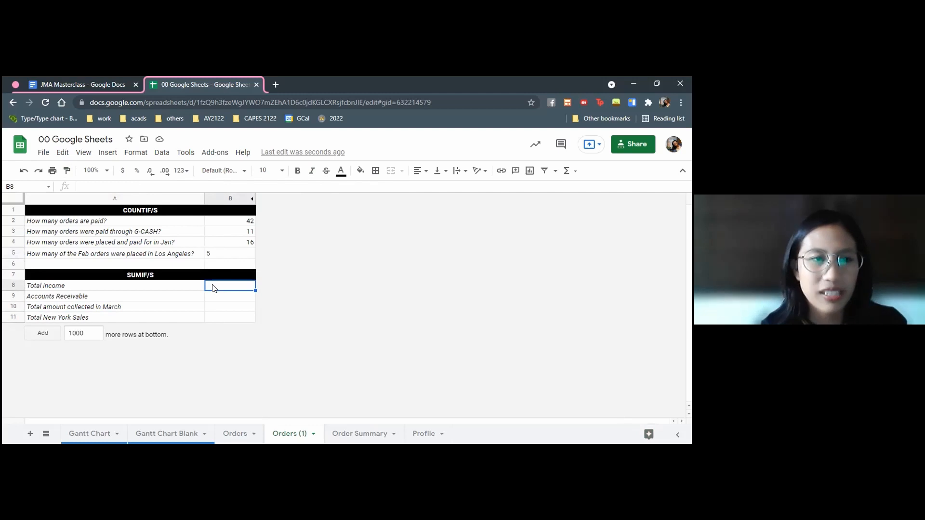
type("=")
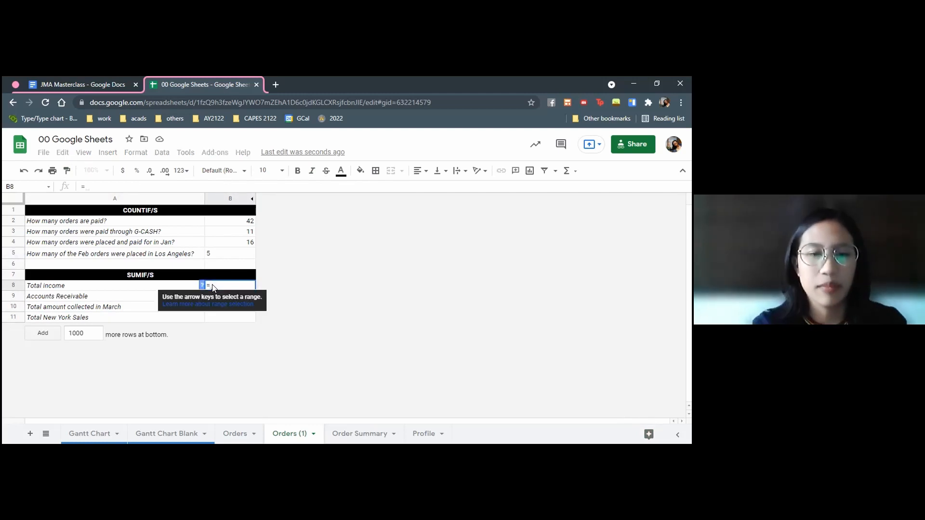
type("sumif(")
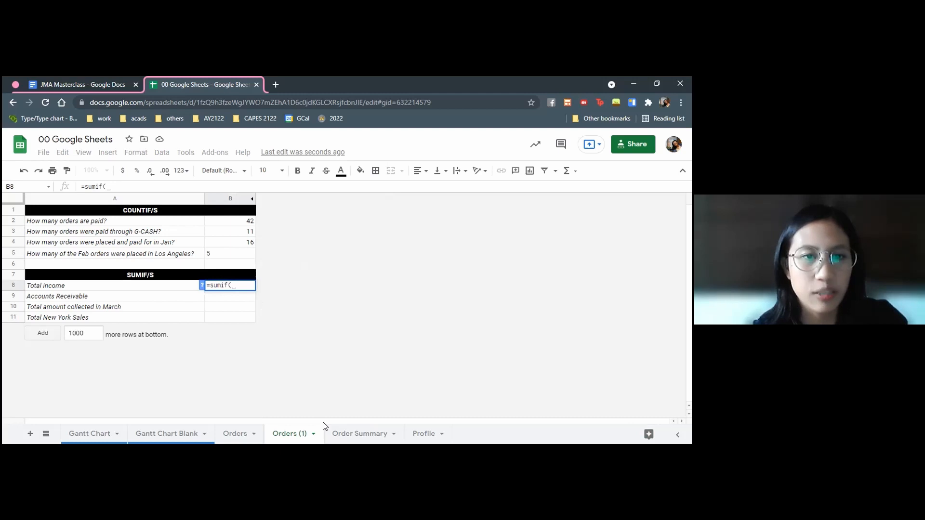
left_click(236, 432)
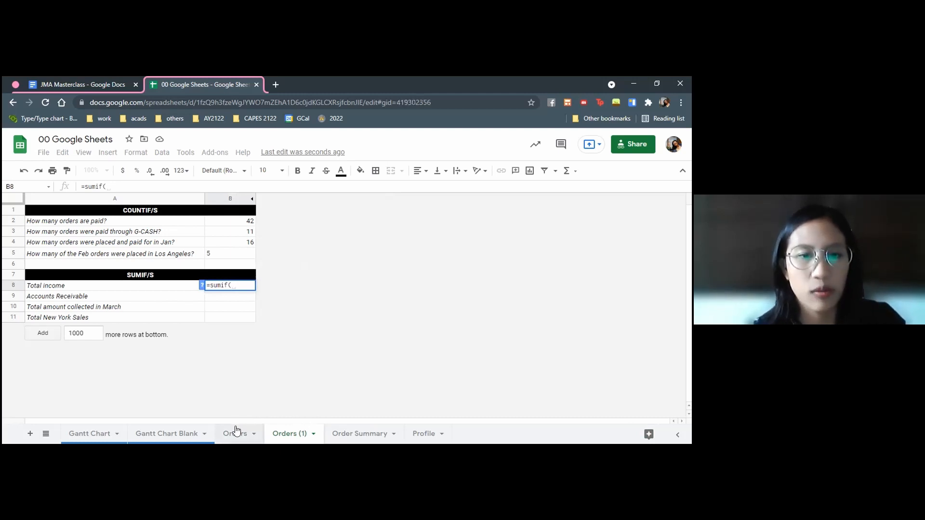
scroll(318, 307, "up", 5)
left_click(314, 223)
scroll(326, 314, "down", 10)
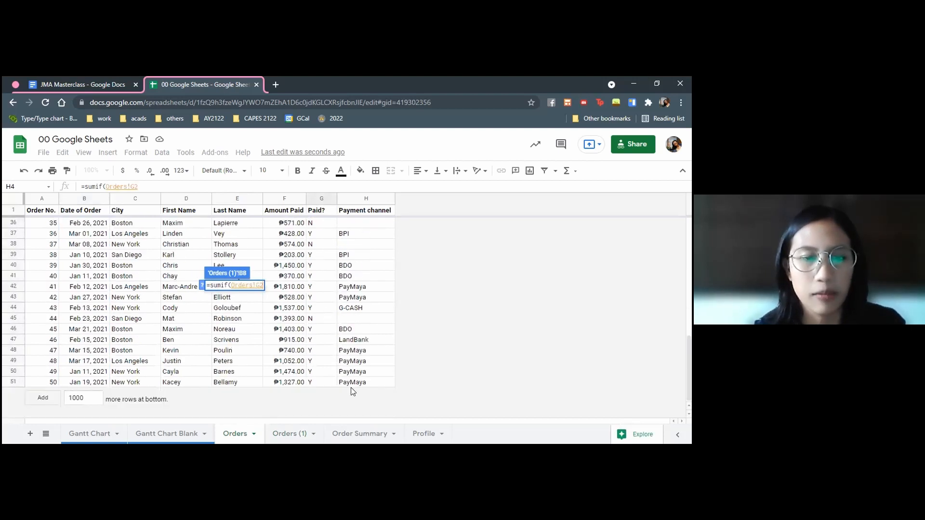
left_click(322, 384, "shift")
type(",\"Y\"")
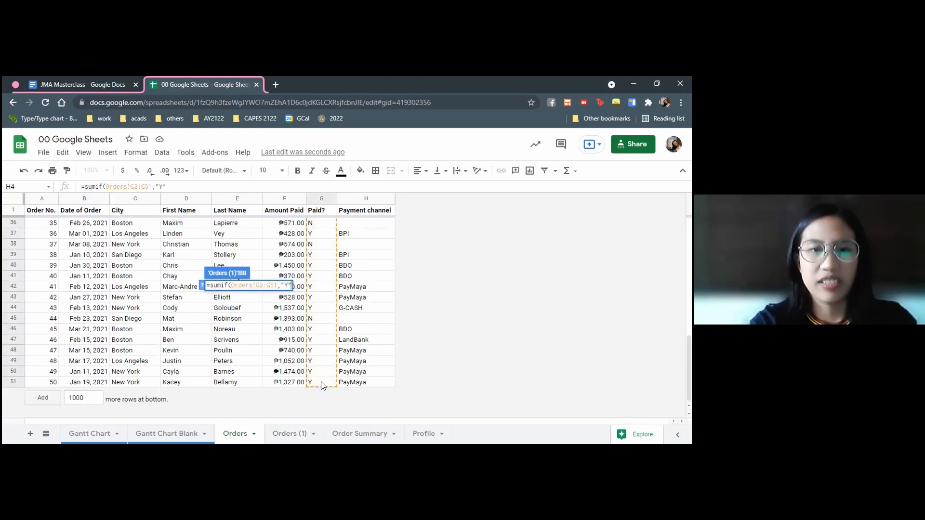
type(",")
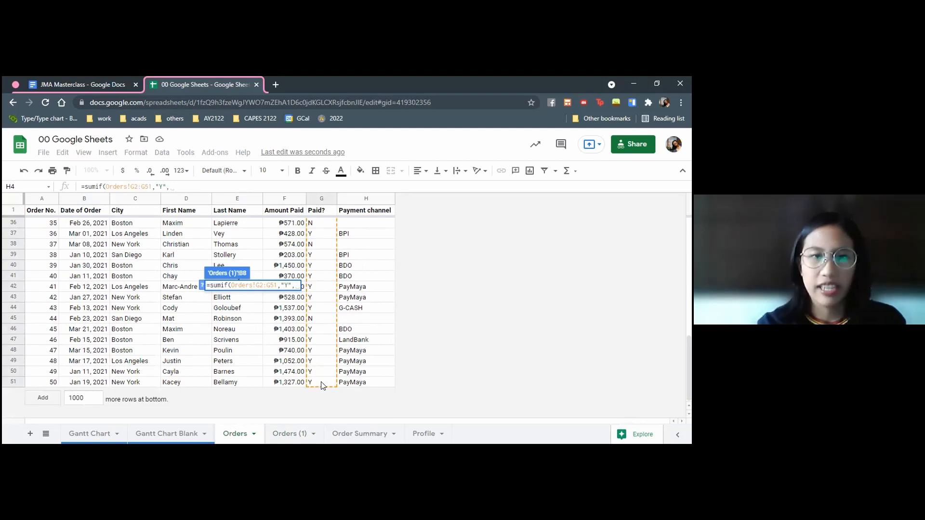
Complete the B8 formula with the amounts Orders!F2:F51 as the sum range and enter it
scroll(322, 386, "up", 10)
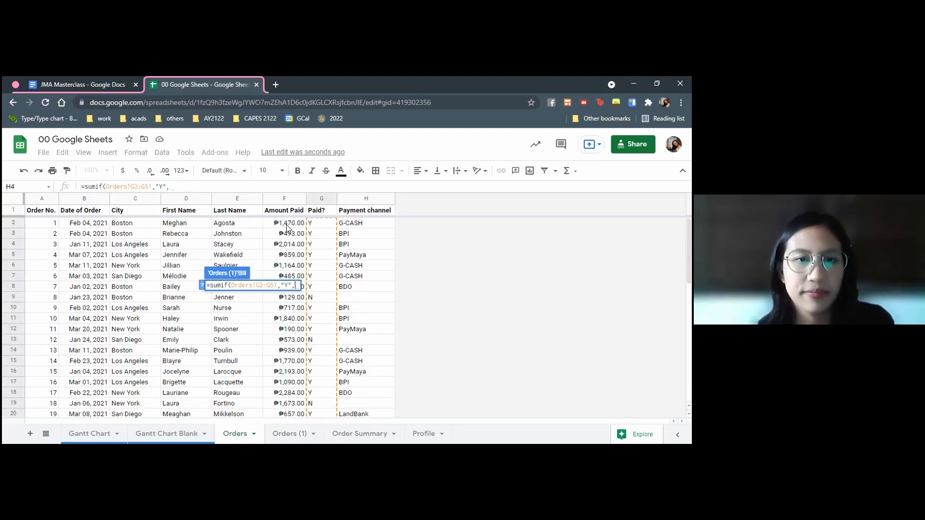
left_click(289, 223)
scroll(342, 339, "down", 6)
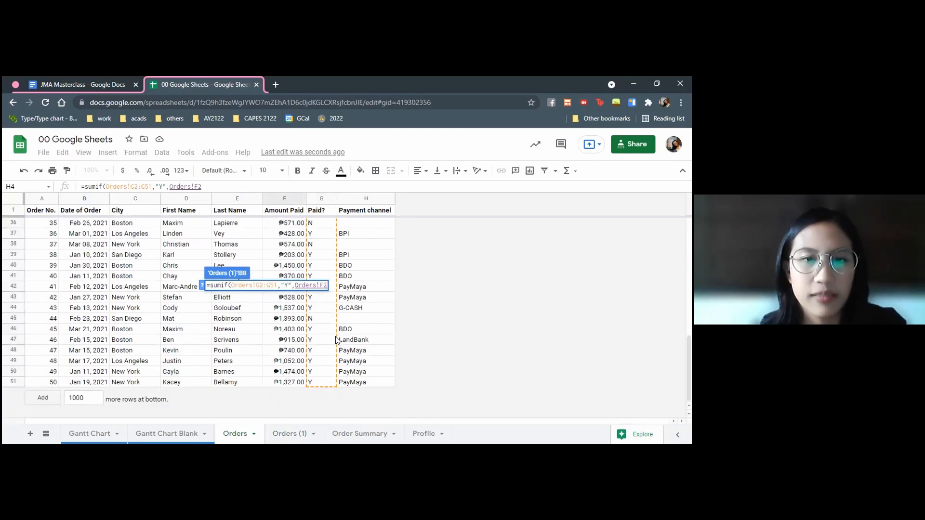
left_click(283, 382, "shift")
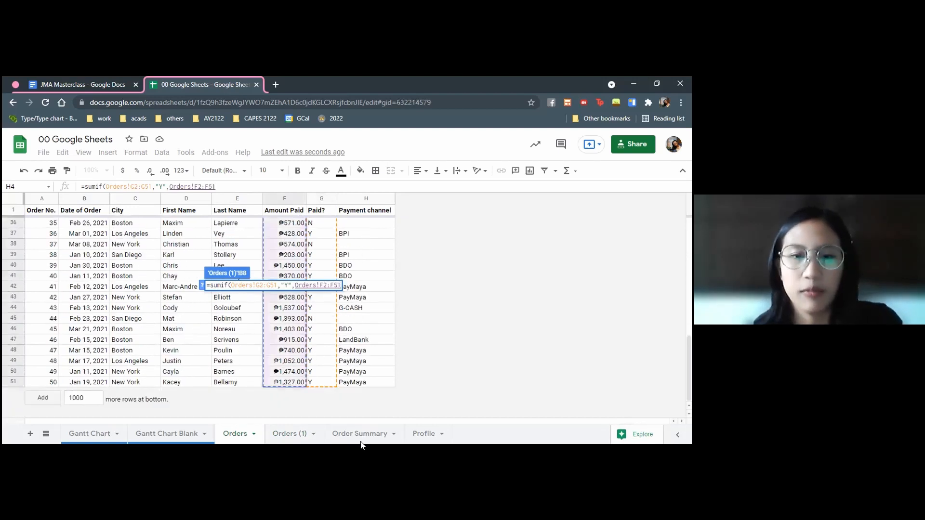
key("Return")
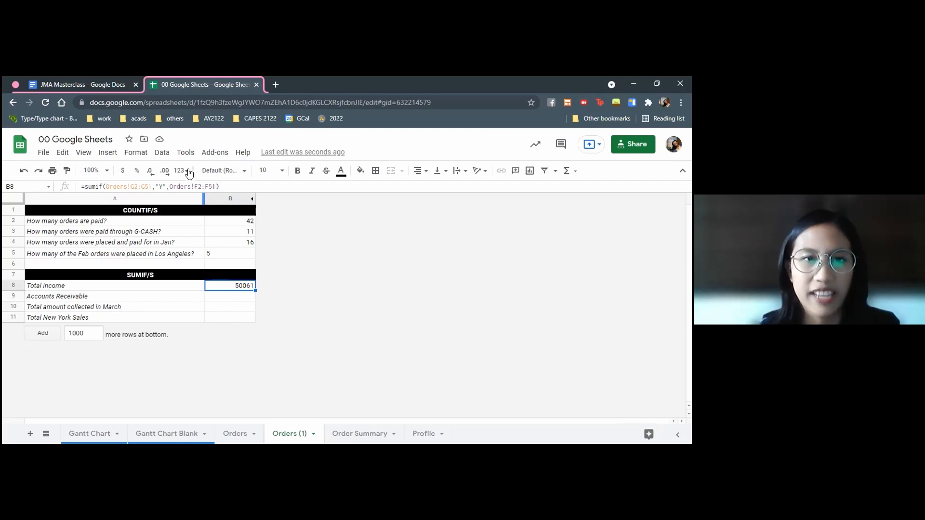
Format the total income in B8 with the Philippine Peso number format
left_click(138, 154)
mouse_move(163, 193)
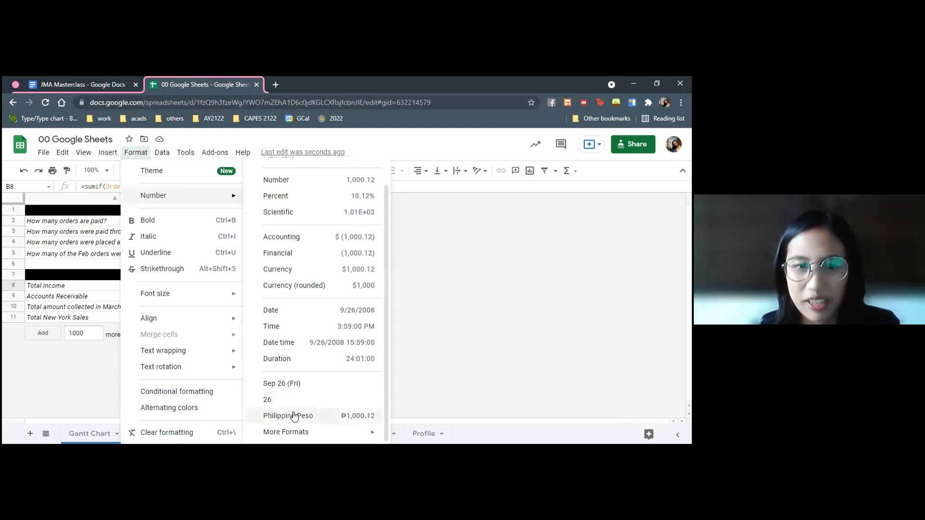
mouse_move(293, 441)
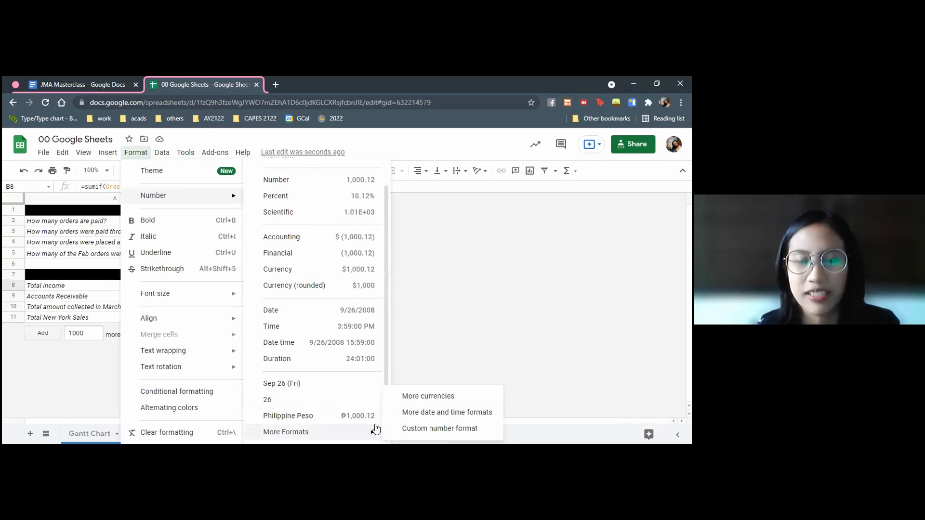
Start a SUMIF formula for accounts receivable in B9 with the Paid? range Orders!G2:G51 and the criterion "N"
left_click(233, 299)
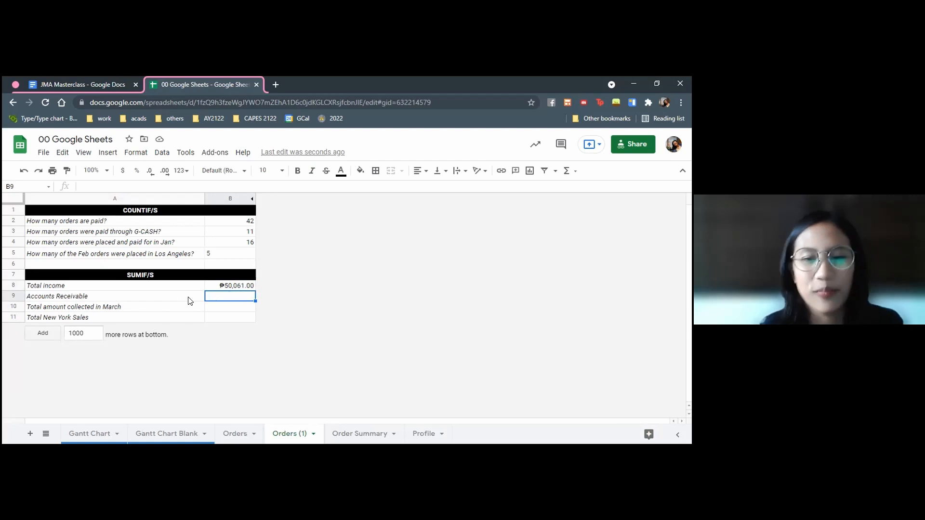
type("=sumif")
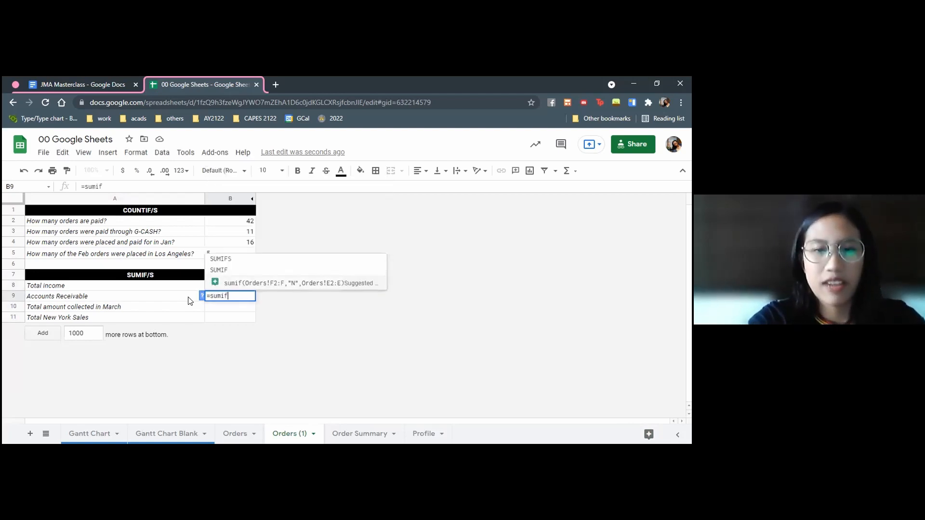
type("(")
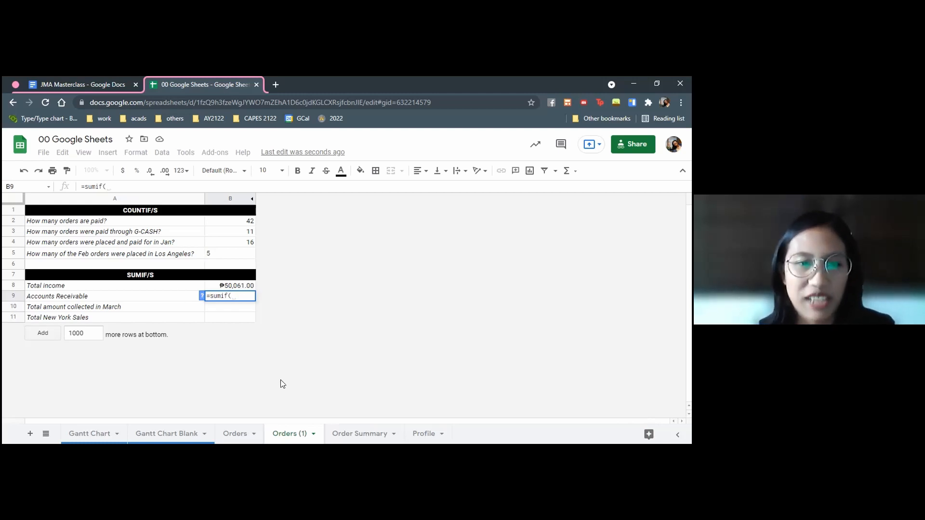
left_click(226, 435)
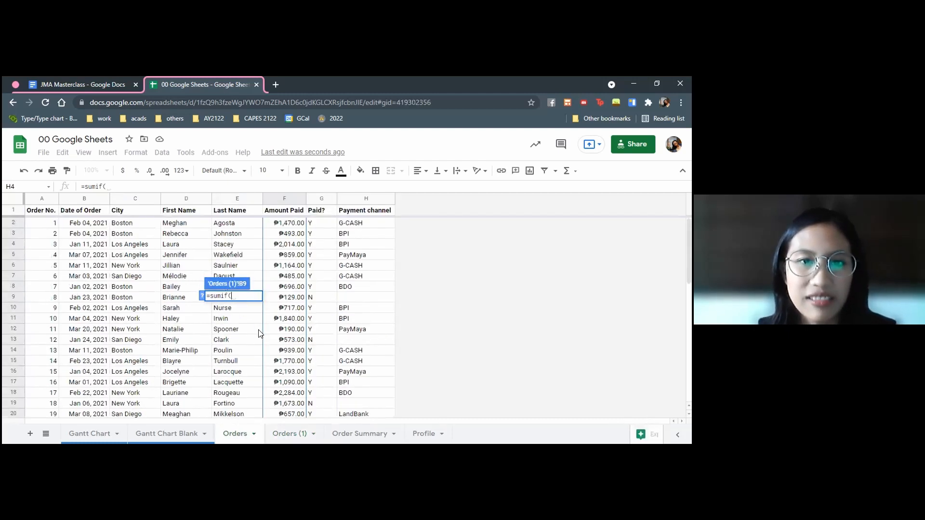
left_click(322, 223)
scroll(347, 366, "down", 10)
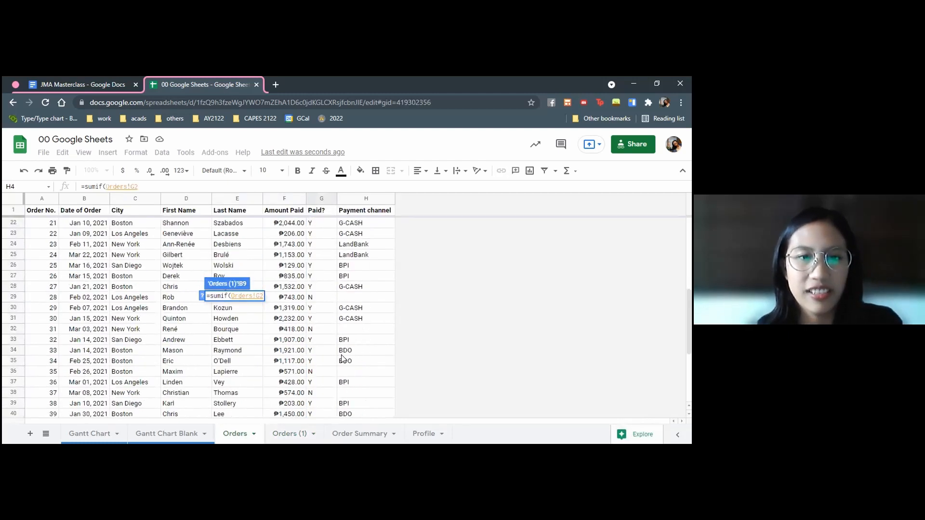
left_click(318, 383, "shift")
type(",\"N\",")
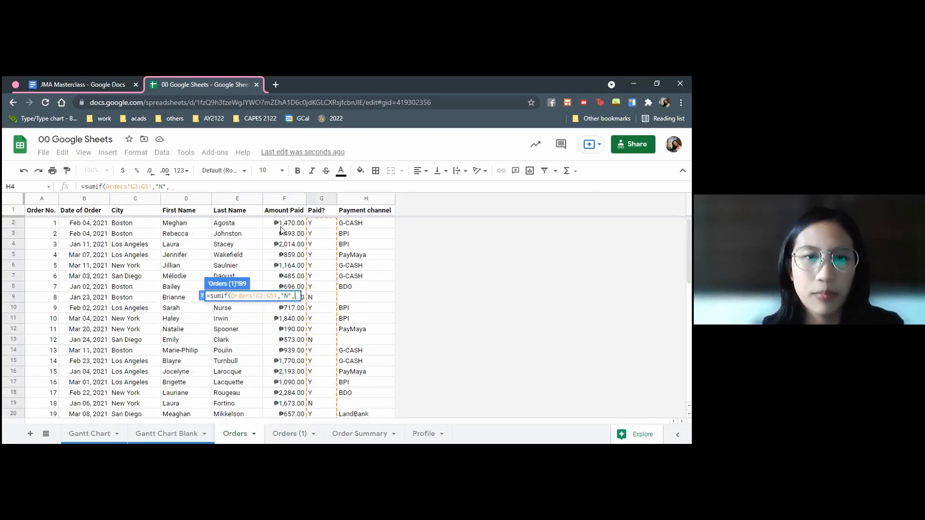
Complete the B9 formula with Orders!F2:F51 as the sum range, enter it and apply the peso currency format
left_click(284, 224)
scroll(332, 391, "down", 10)
left_click(305, 383, "shift")
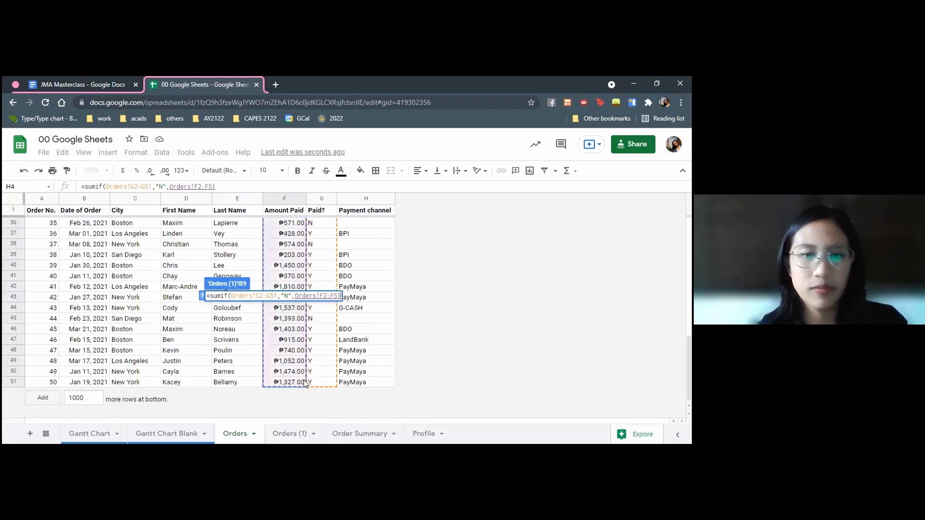
key("Return")
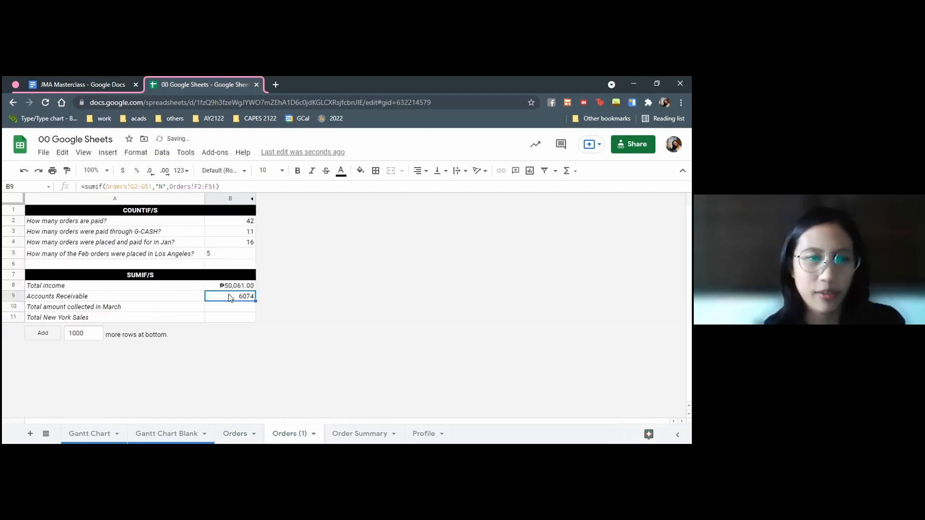
key("ctrl+shift+4")
left_click(252, 315)
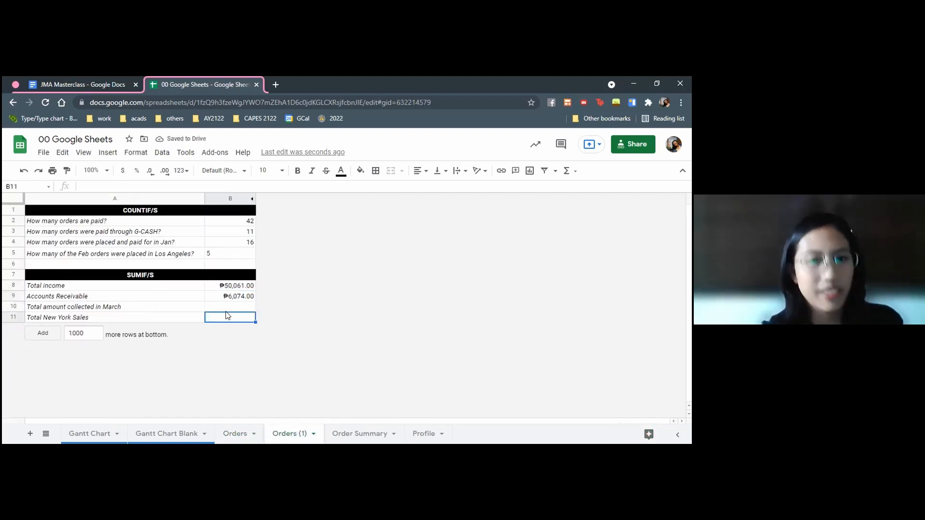
Start a SUMIFS formula for the March collections in B10 with the Paid? range Orders!G2:G51 and the criterion "Y"
left_click(222, 308)
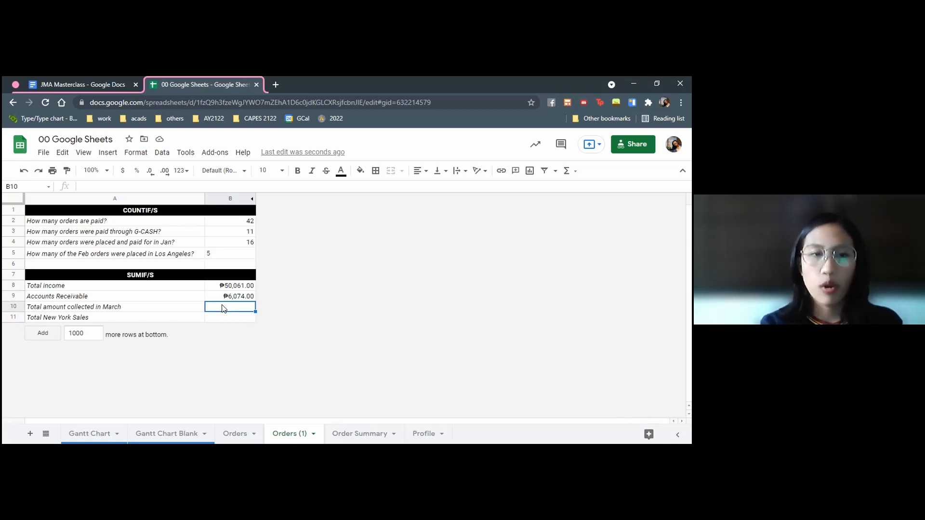
type("=sumifs")
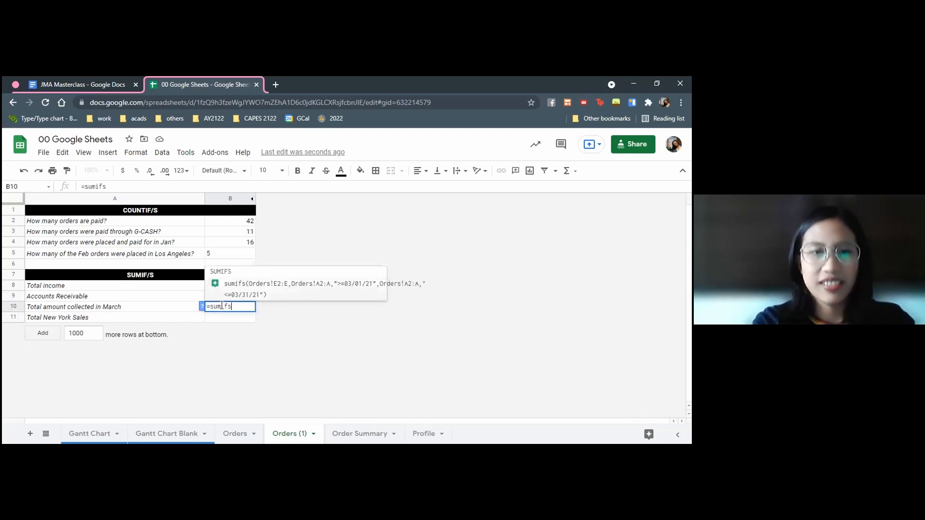
type("(")
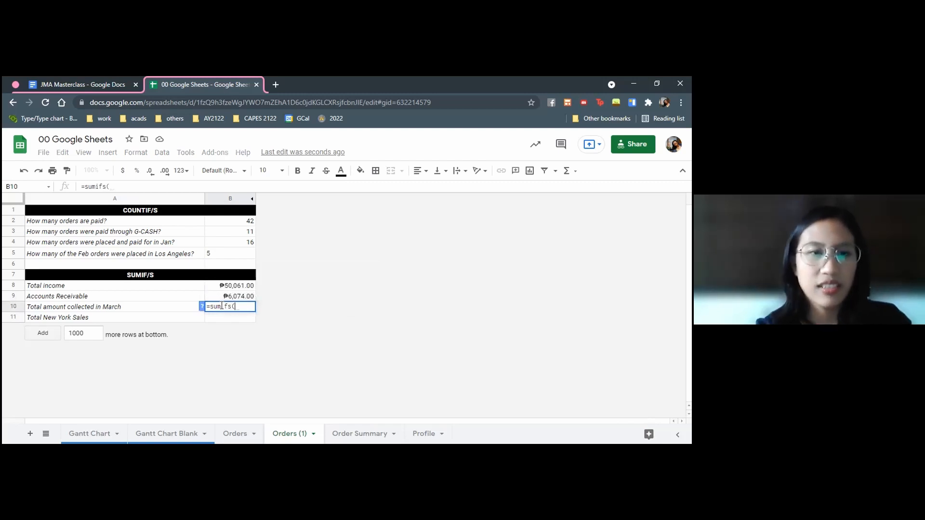
left_click(236, 433)
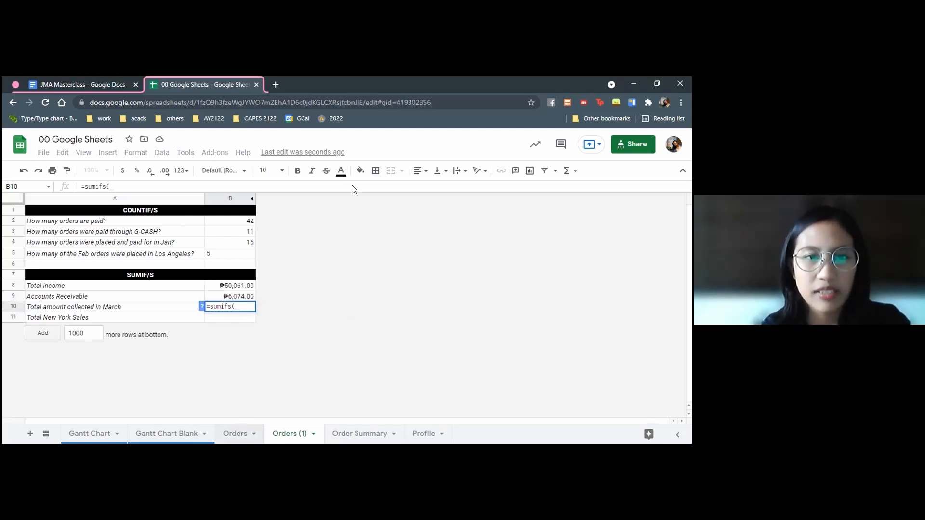
left_click(319, 223)
key("ctrl+shift+Down")
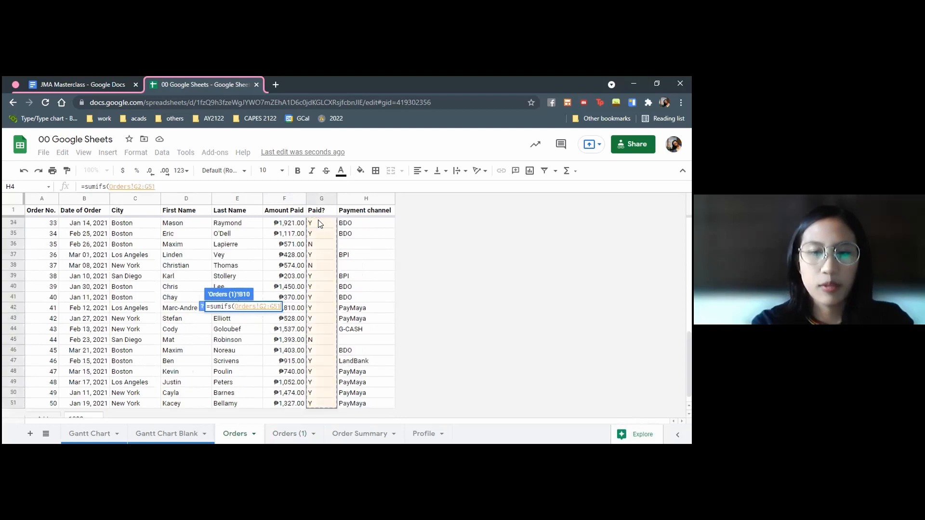
type(",\"Y\",")
Try to complete the B10 formula with the order dates Orders!B2:B51 and the criterion ">=03/01/21"
scroll(137, 328, "up", 10)
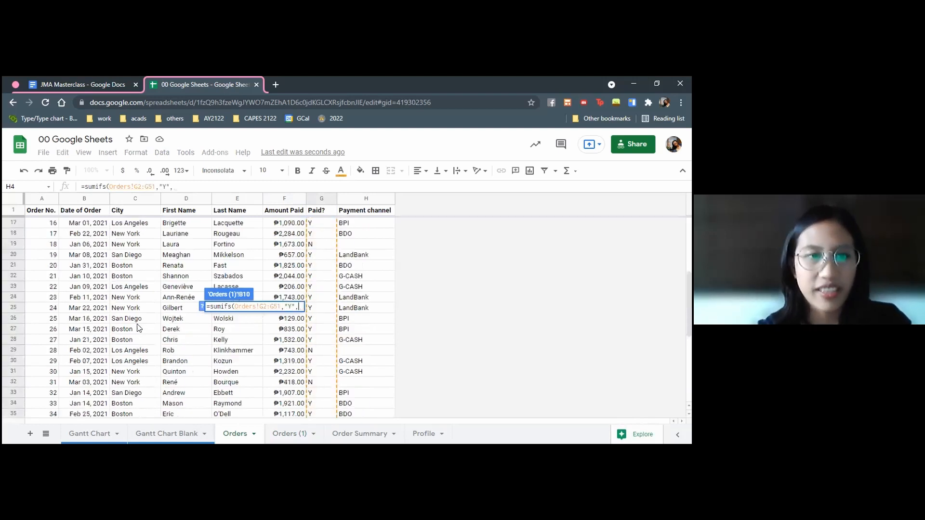
left_click(103, 225)
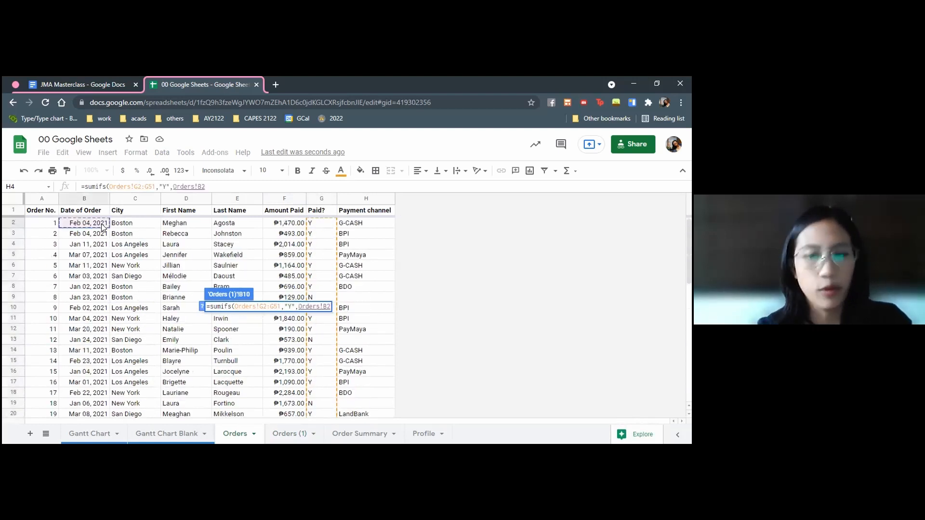
key("ctrl+shift+Down")
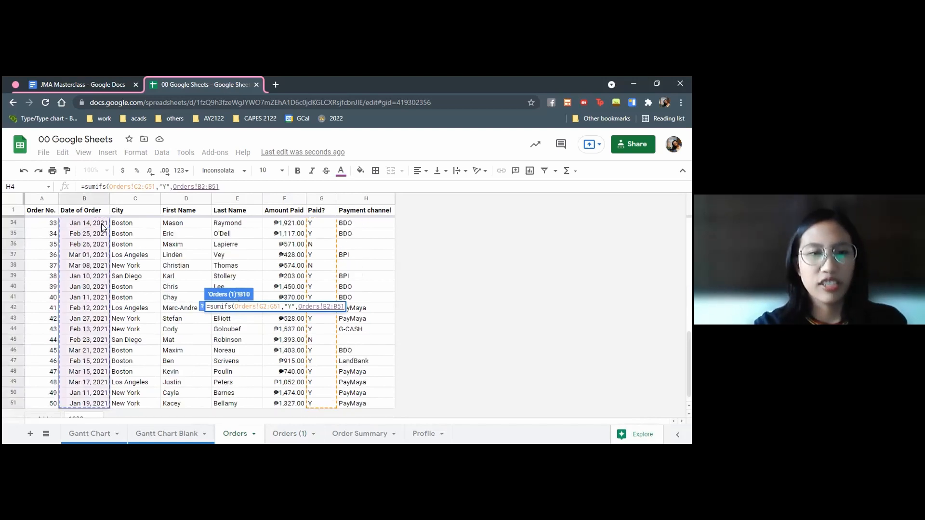
type(",")
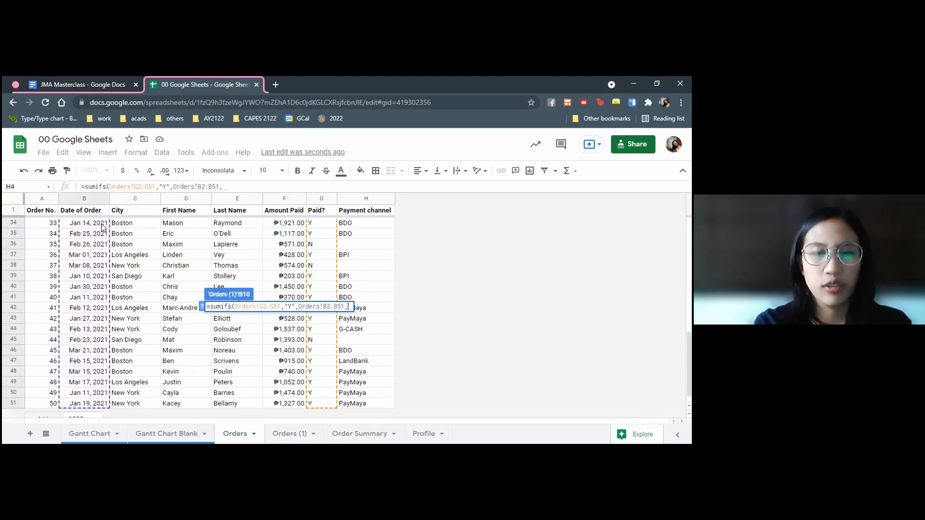
type("\"")
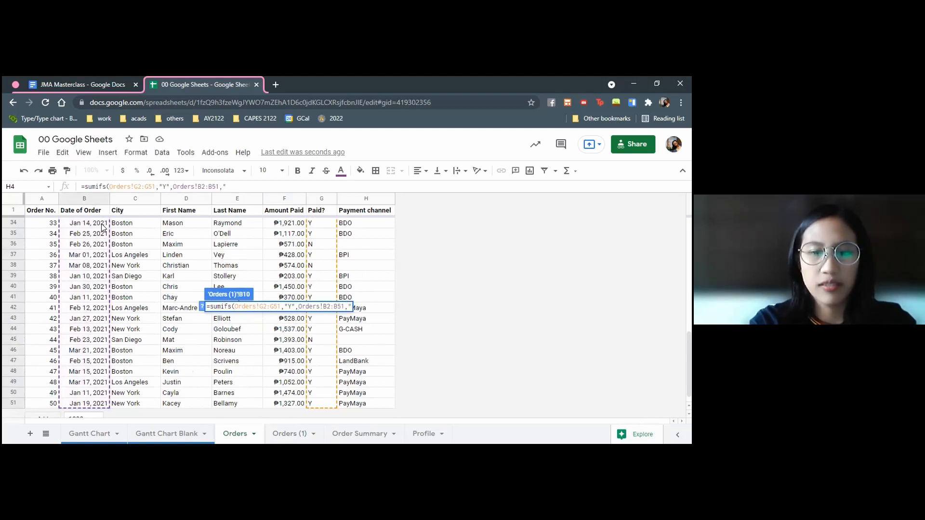
type(">=")
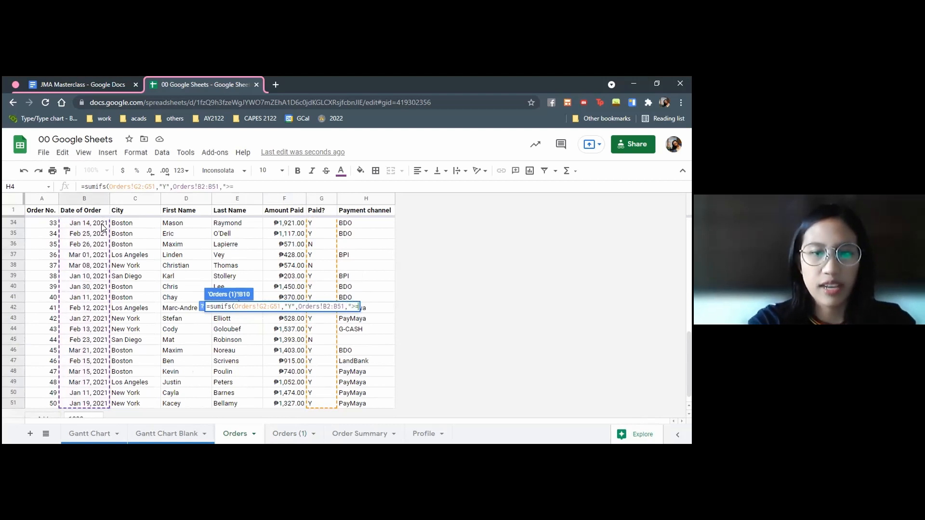
type("03/01/21\")")
key("Return")
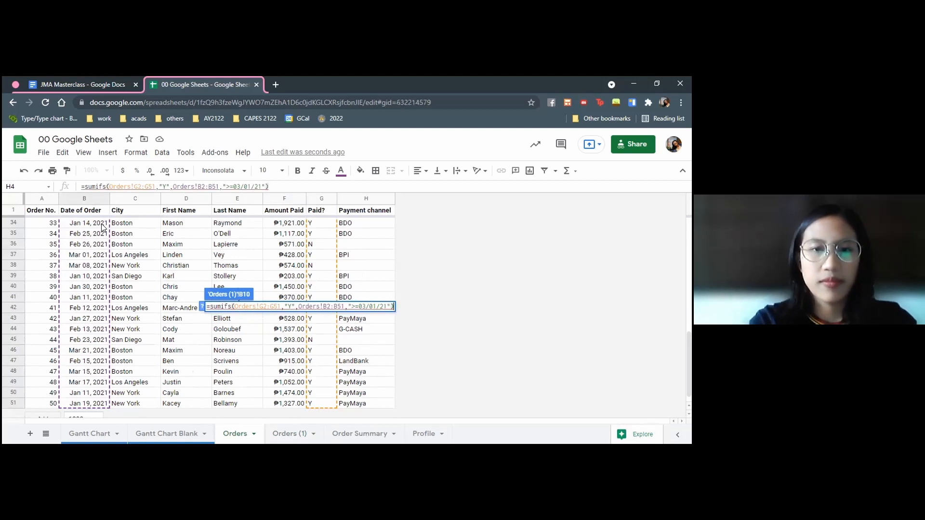
Unhide column C beside the answer column
mouse_move(242, 311)
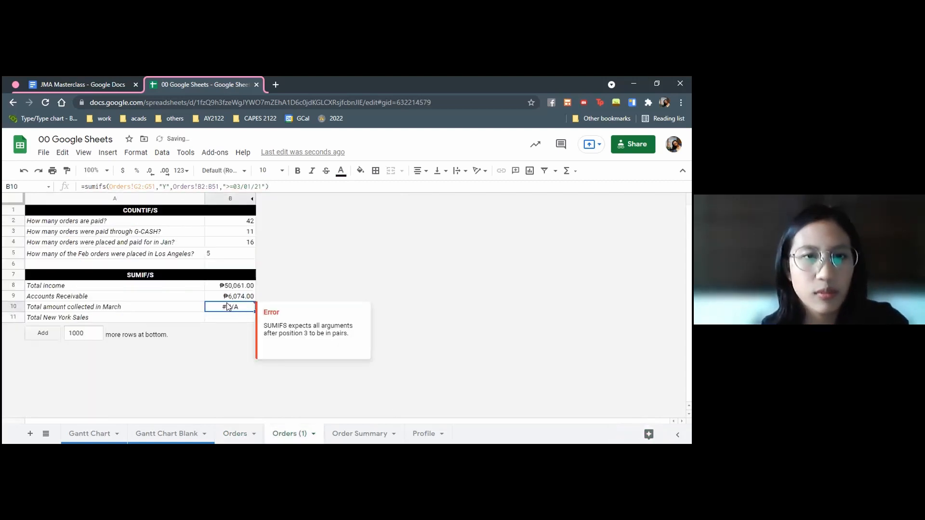
left_click(159, 187)
left_click(319, 307)
key("Escape")
left_click(252, 198)
Replace the B10 formula with C10's =sumifs(Orders!F2:F,Orders!B2:B,">=03/01/21",Orders!B2:B,"<=03/31/21")
triple_click(274, 307)
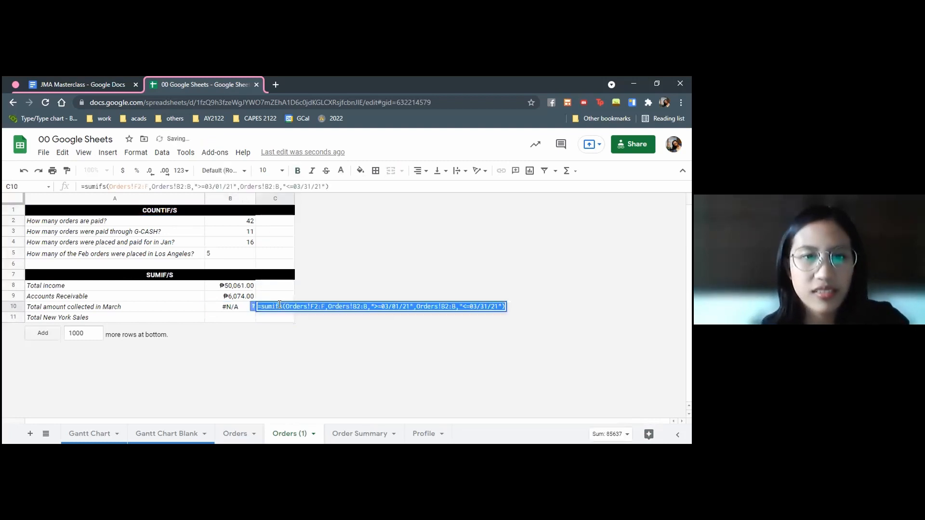
key("ctrl+c")
triple_click(244, 311)
key("ctrl+v")
key("Return")
left_click(241, 309)
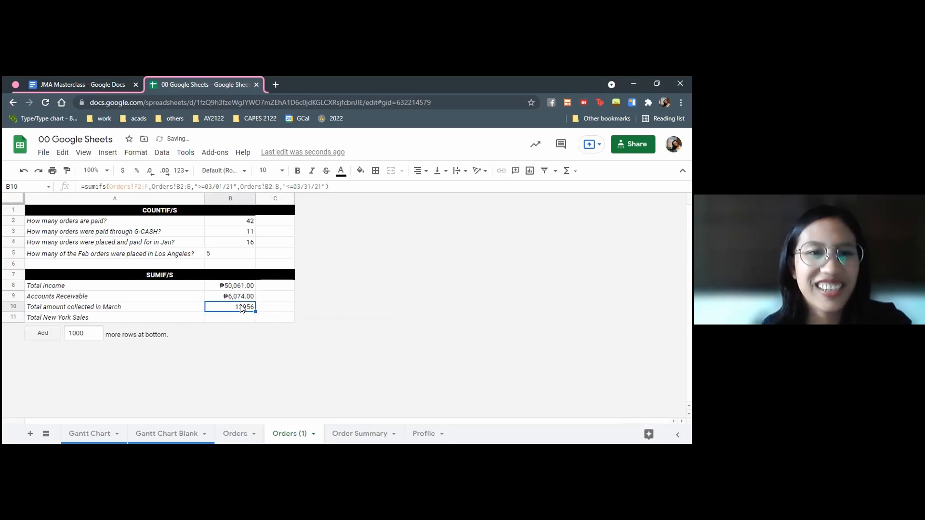
Try removing the end-date condition Orders!B2:B,"<=03/31/21" from the SUMIFS formula in B10
left_click(221, 186)
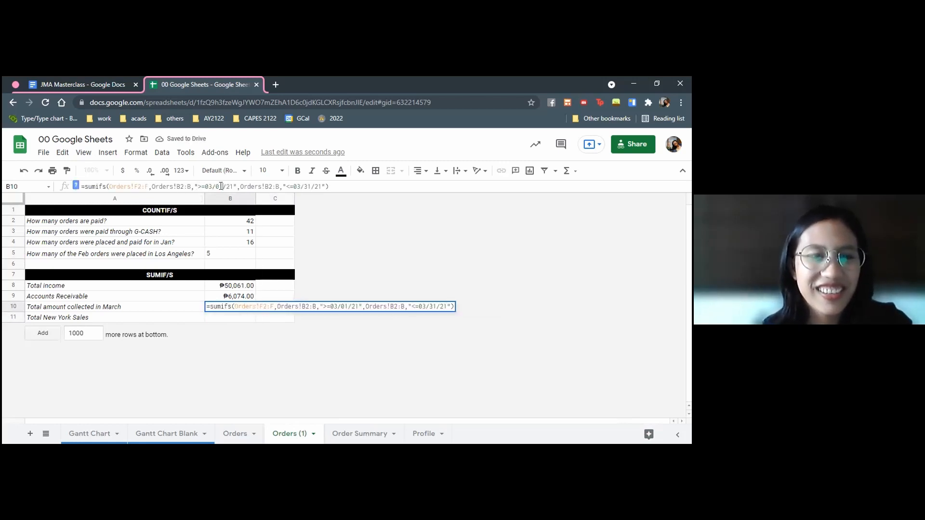
left_click_drag(324, 187, 237, 184)
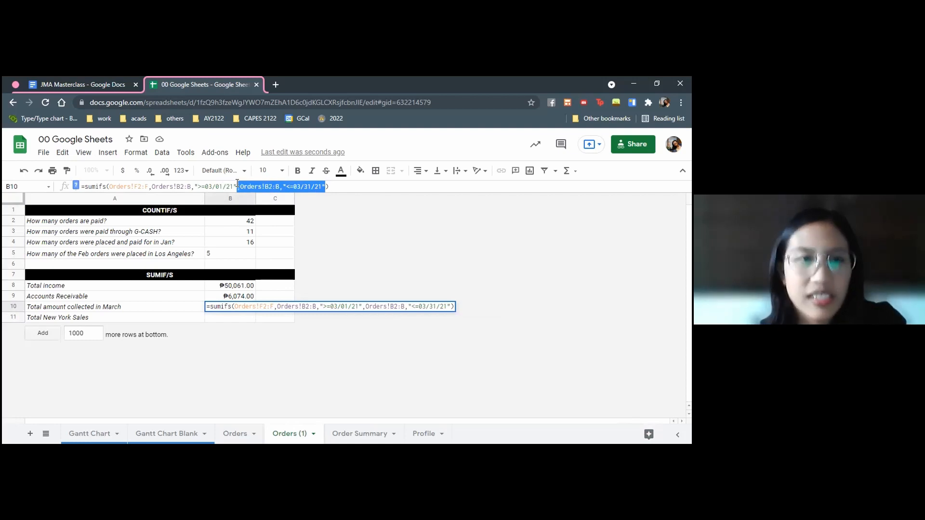
key("BackSpace")
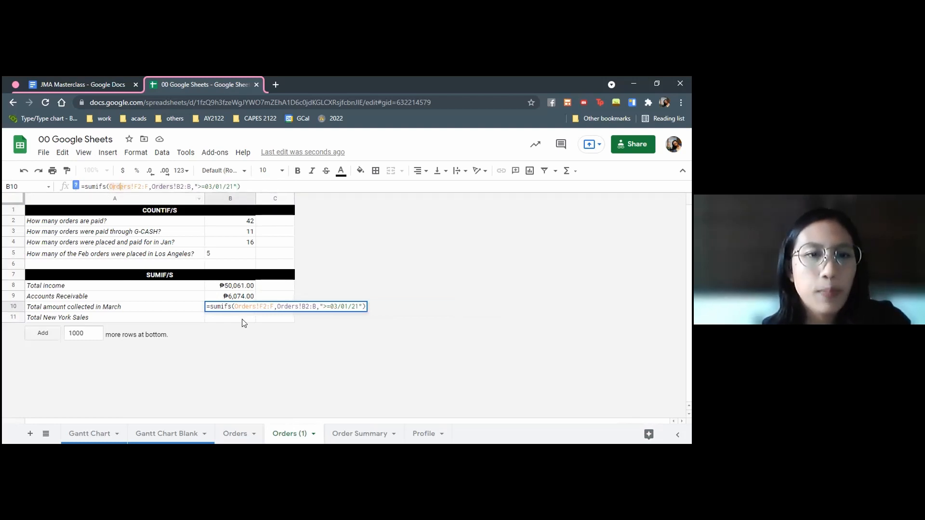
key("Return")
Compare the position of the sum range in the SUMIF formula in B9 with that in the SUMIFS formula in B10
left_click(240, 296)
double_click(239, 295)
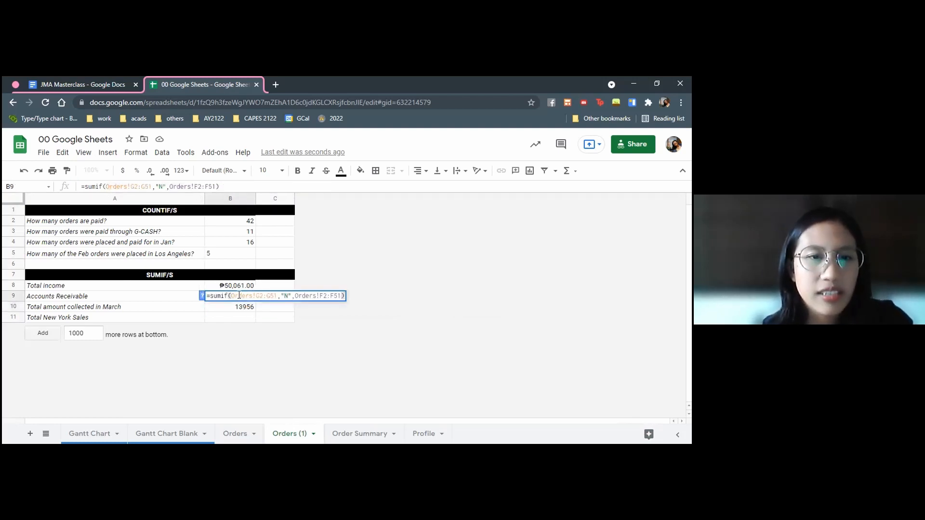
left_click_drag(295, 295, 340, 295)
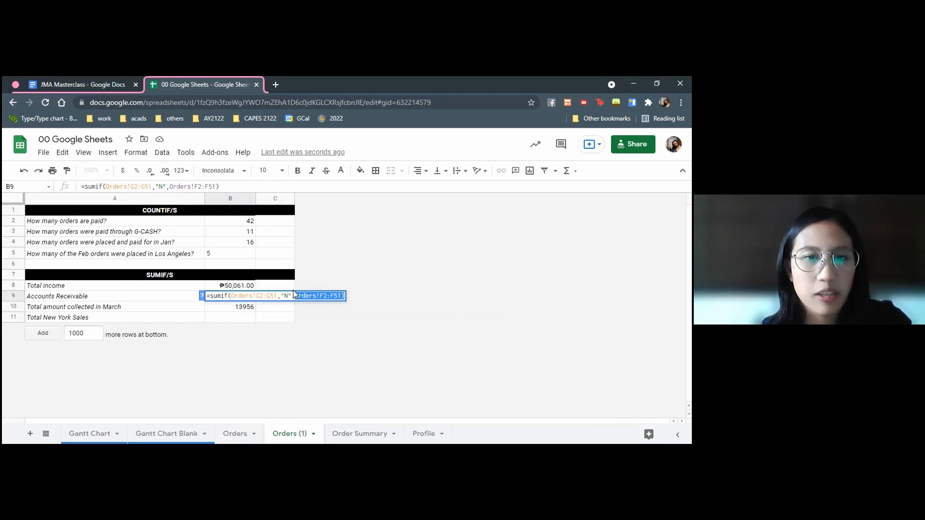
key("Escape")
triple_click(215, 309)
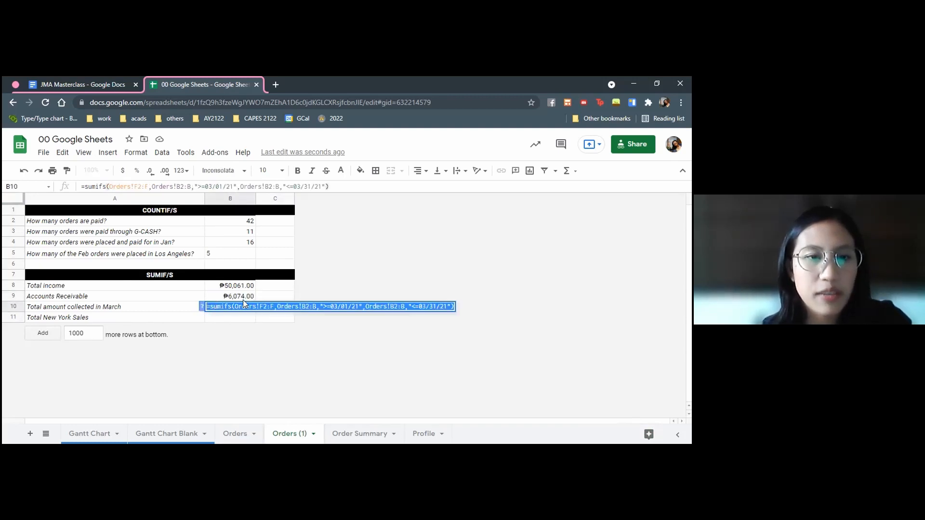
left_click(290, 300)
double_click(241, 309)
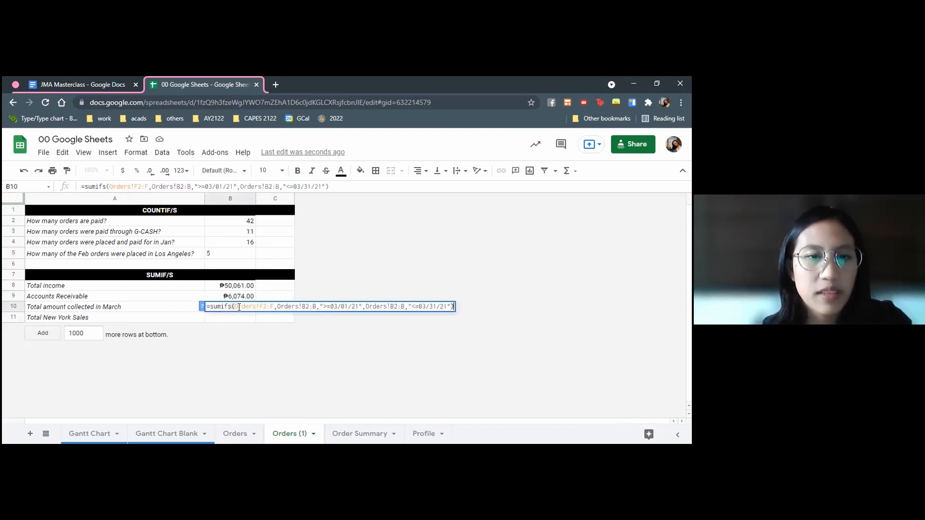
left_click_drag(109, 187, 329, 186)
left_click(241, 186)
left_click(244, 306)
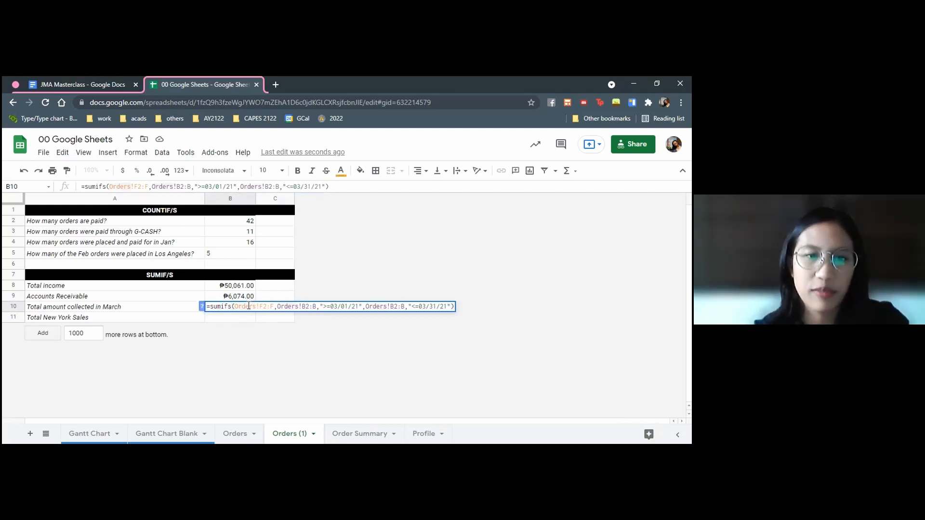
key("Escape")
Copy the peso number format of B9 onto the March total in B10
left_click(233, 296)
left_click(67, 170)
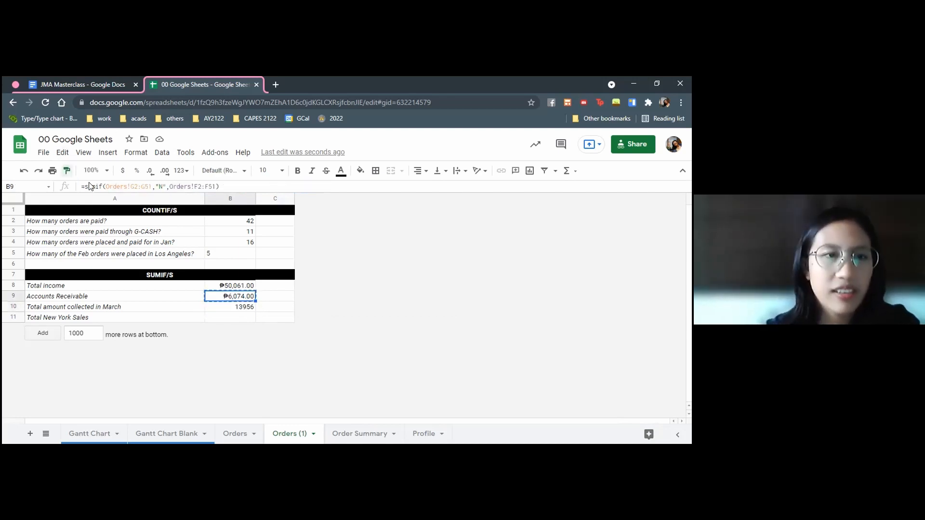
left_click(234, 305)
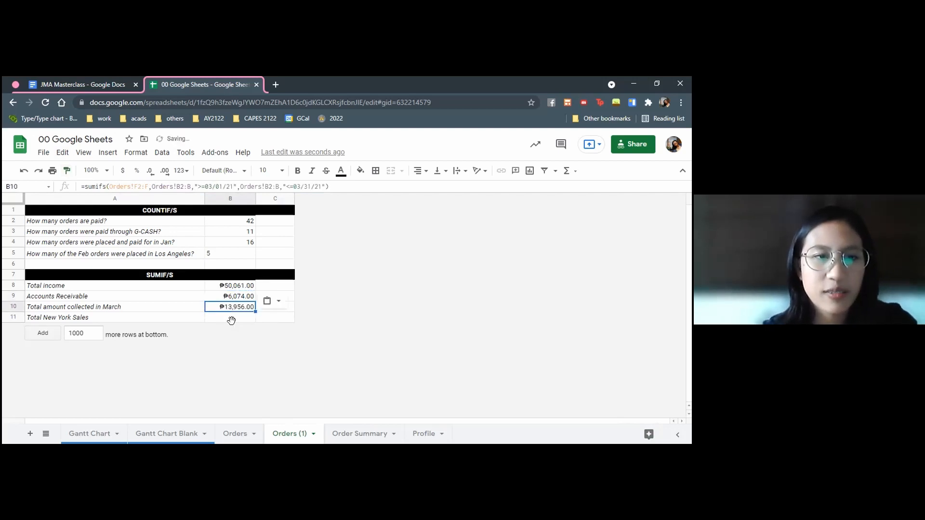
left_click(233, 320)
type("=sumifs")
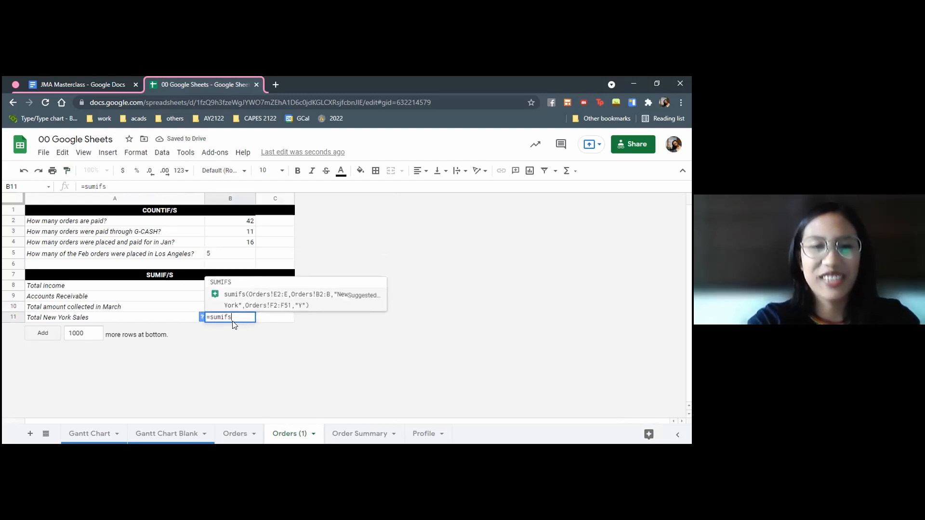
type("(")
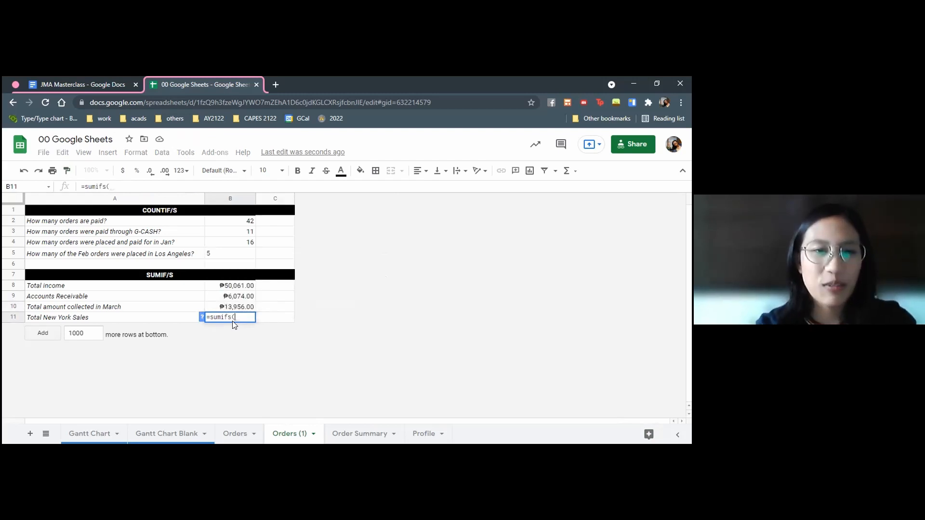
left_click(230, 434)
scroll(295, 255, "up", 10)
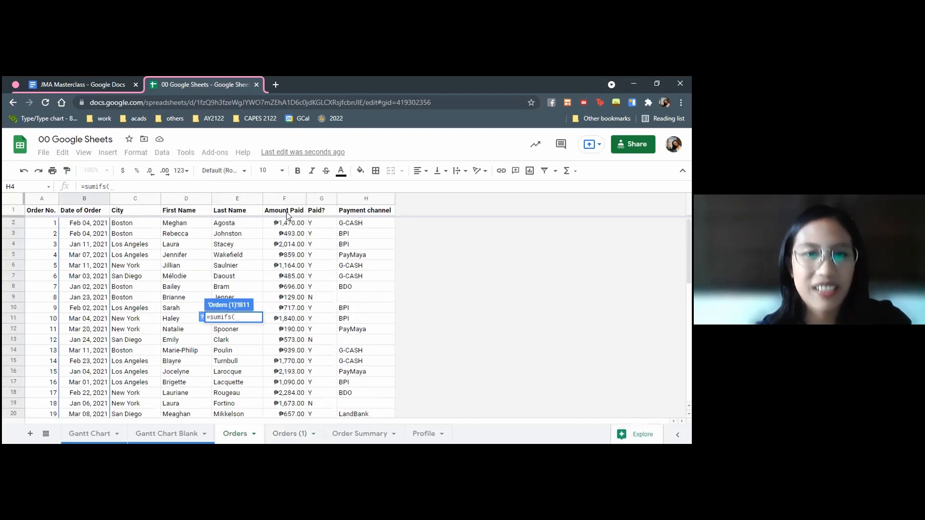
left_click(284, 224)
key("ctrl+shift+Down")
type(",")
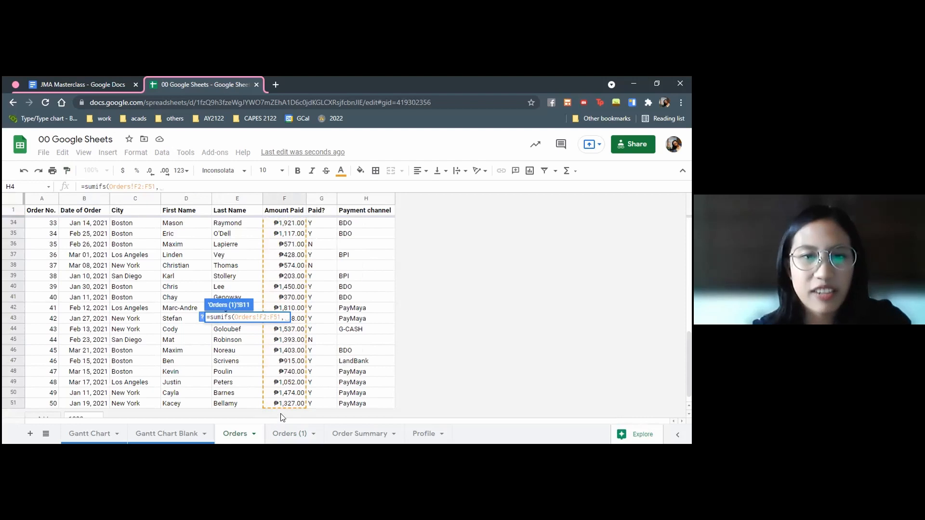
scroll(142, 269, "up", 10)
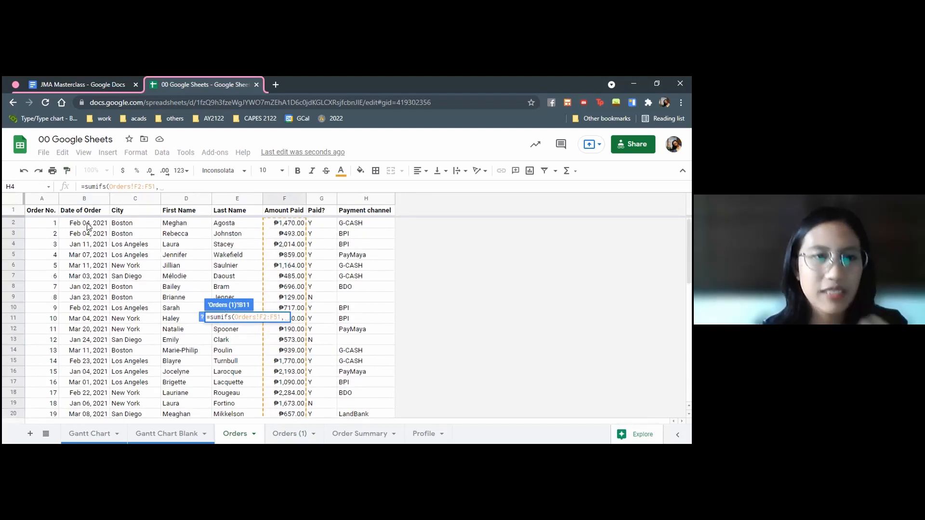
left_click(87, 224)
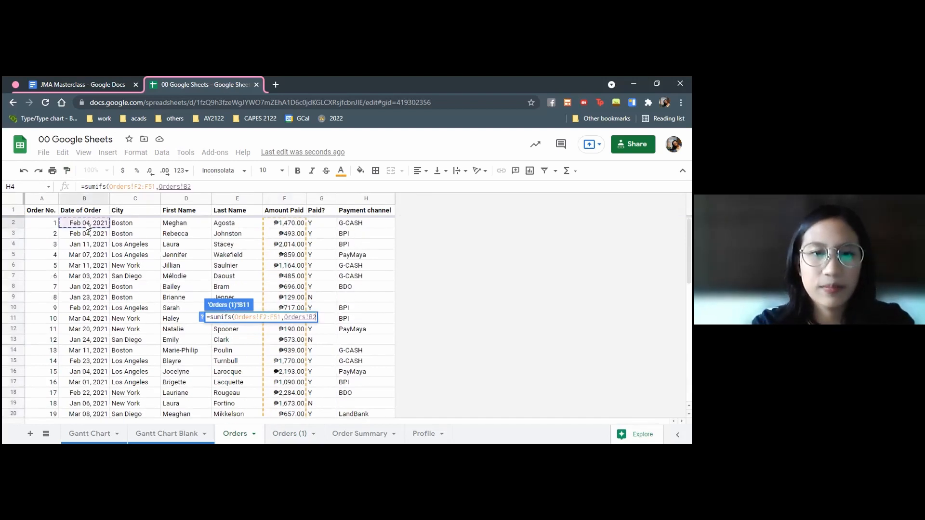
key("ctrl+shift+Down")
type(",")
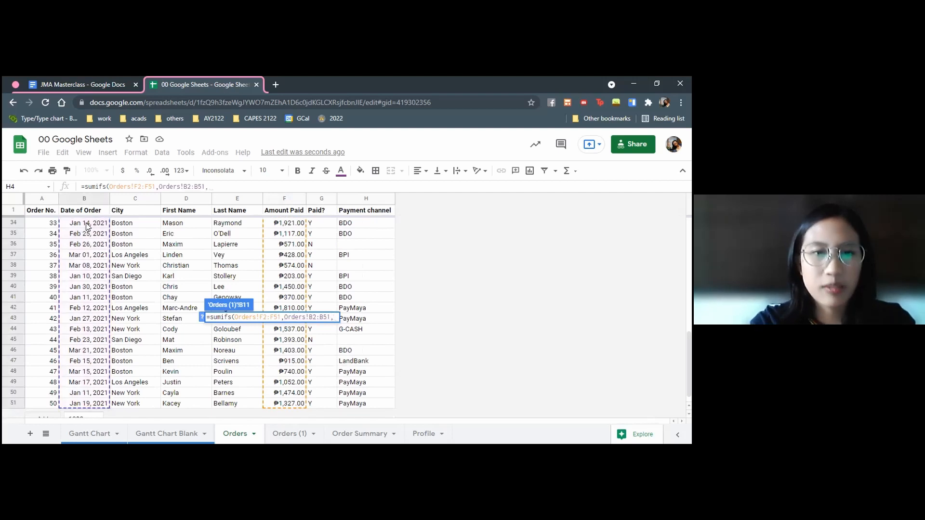
key("Escape")
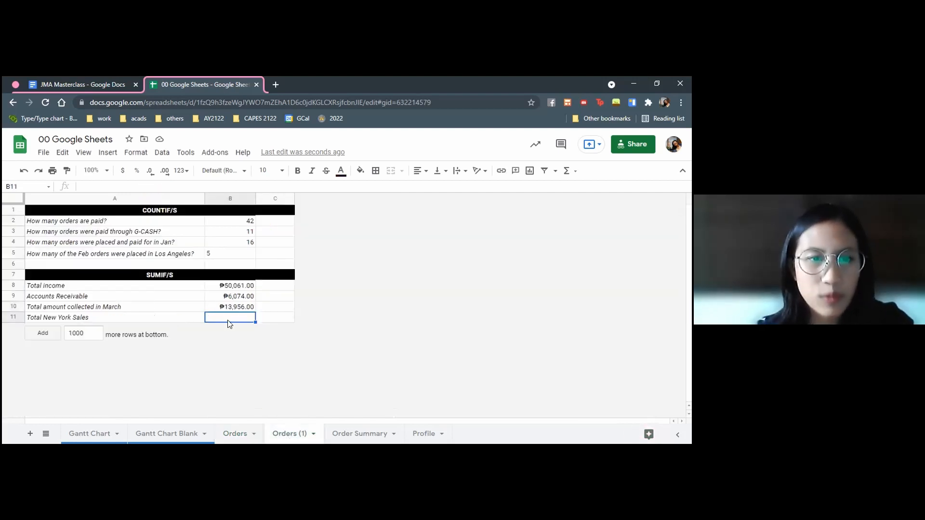
Enter =sumifs(Orders!F2:F,Orders!C2:C,"New york") in B11 to total the New York sales
type("=su")
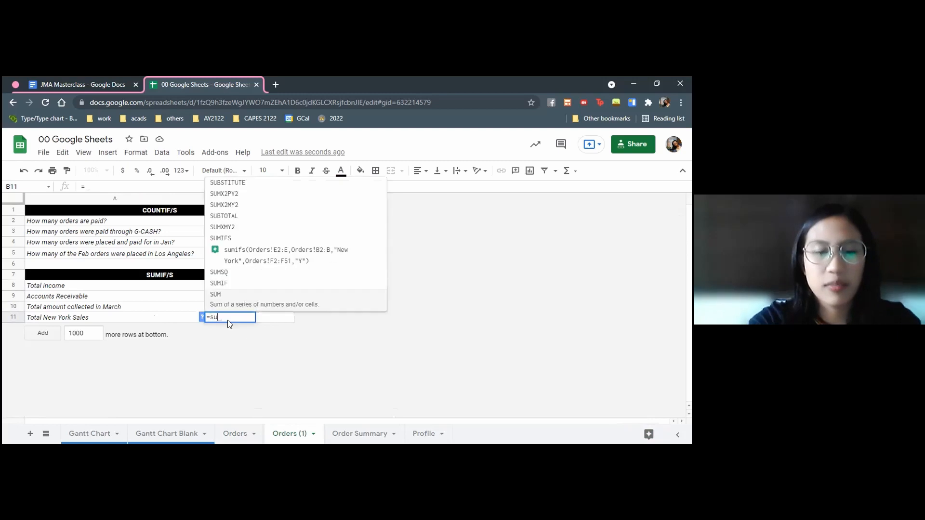
type("mifs(")
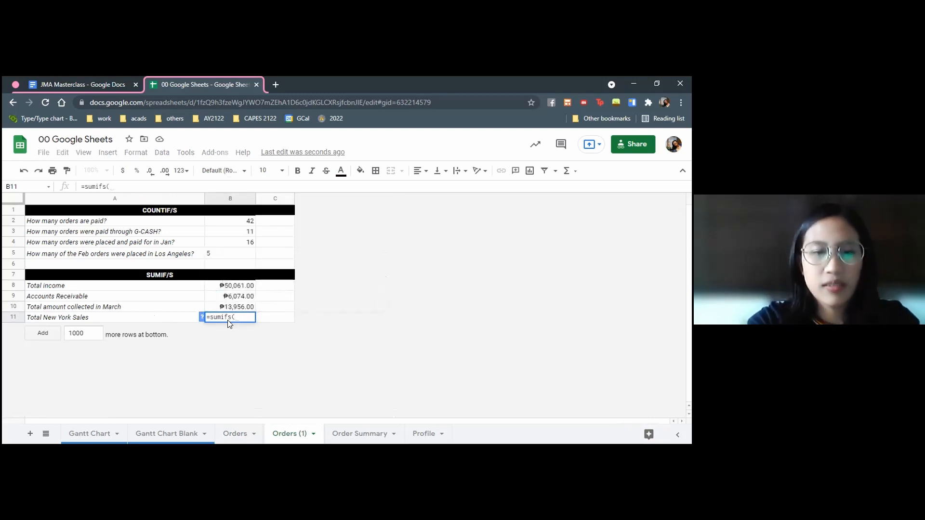
type("Orders!")
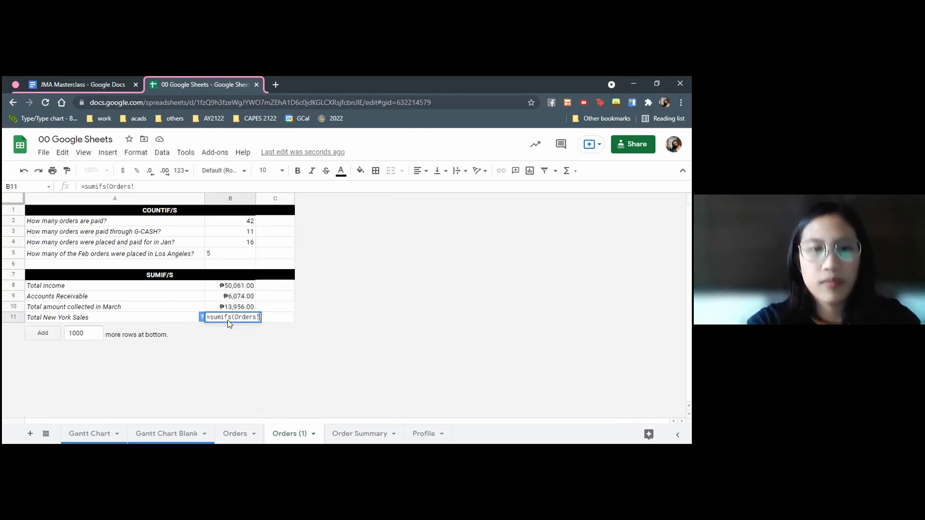
type("F2:")
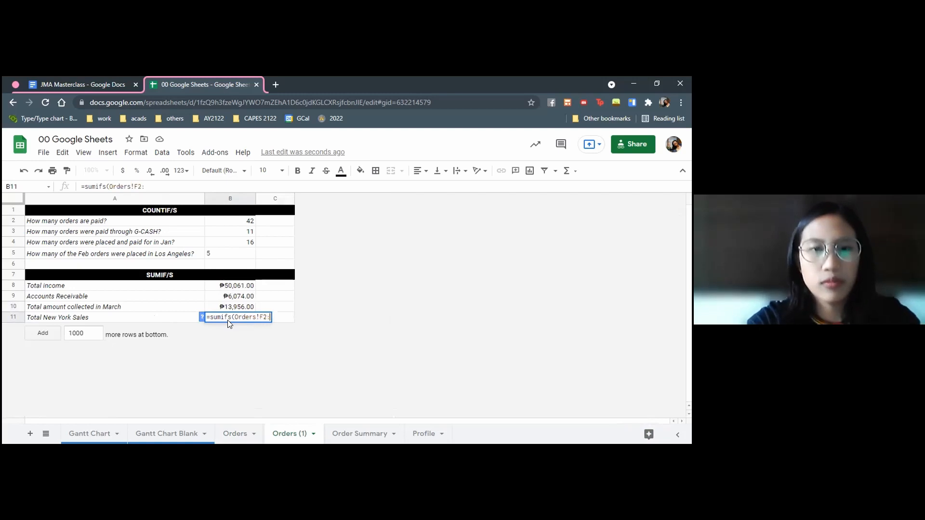
type("F,")
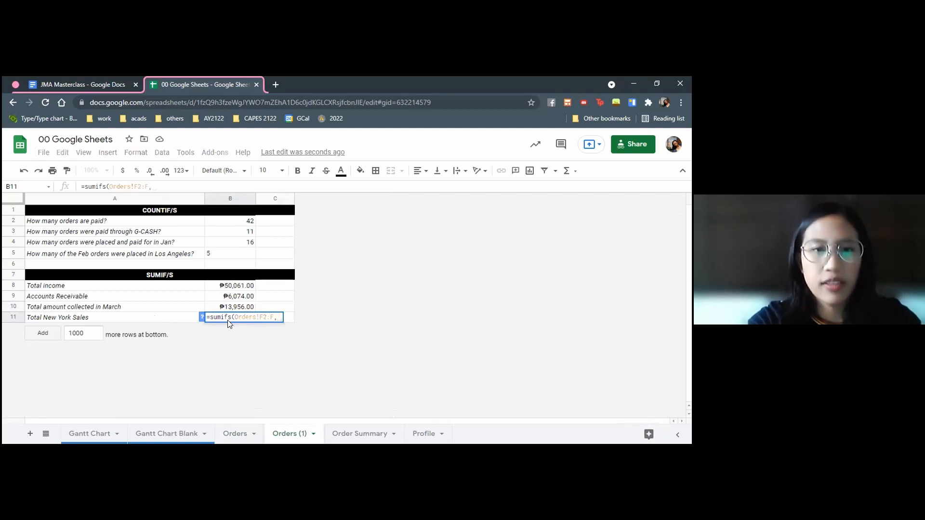
type("Orders!C2:C,")
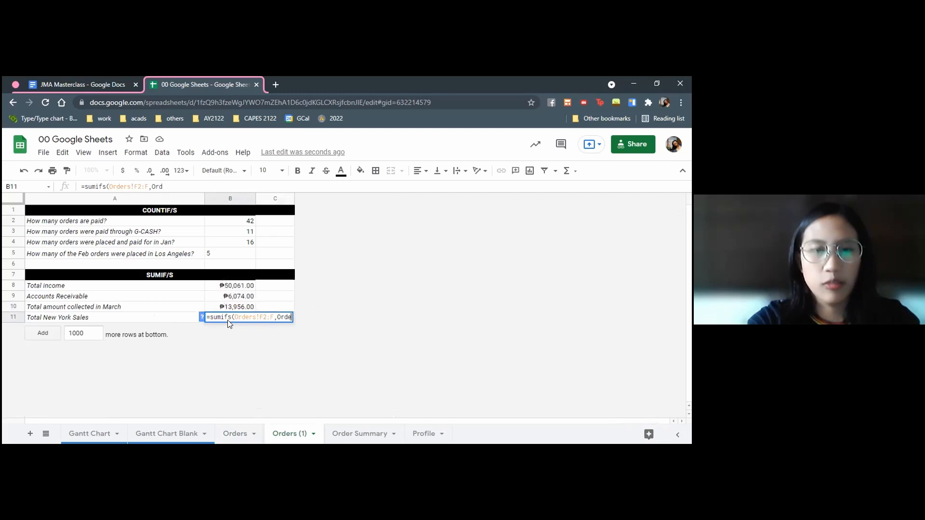
type("\"New york\"")
key("Return")
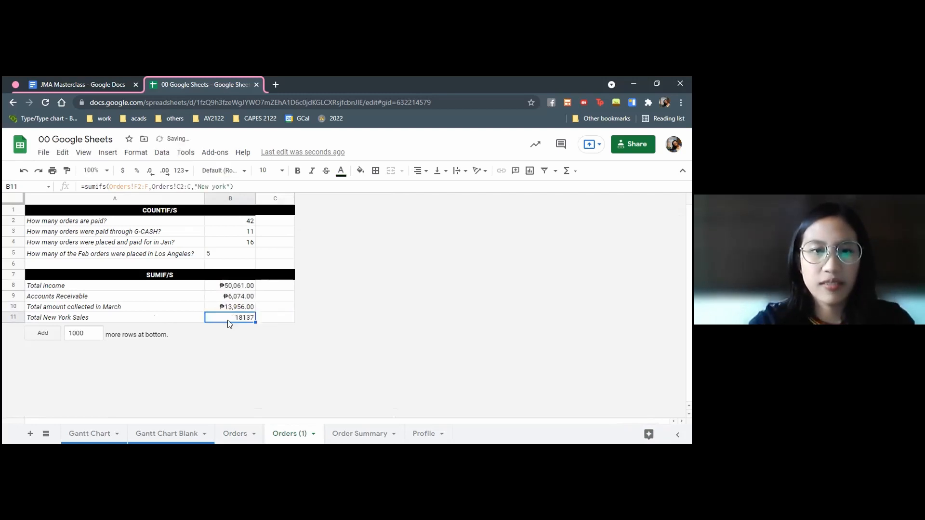
Copy the peso number format of B10 onto the New York sales total in B11
left_click(230, 298)
left_click(232, 307)
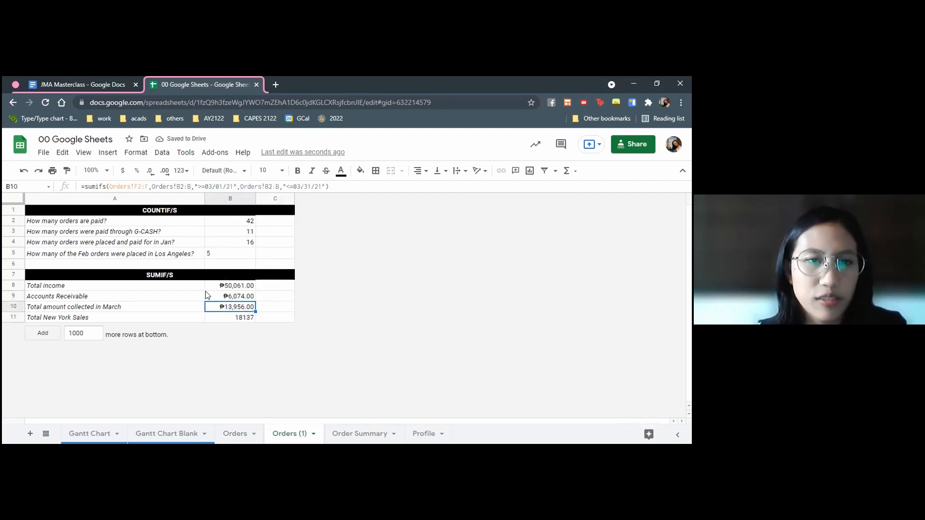
left_click(67, 170)
left_click(237, 319)
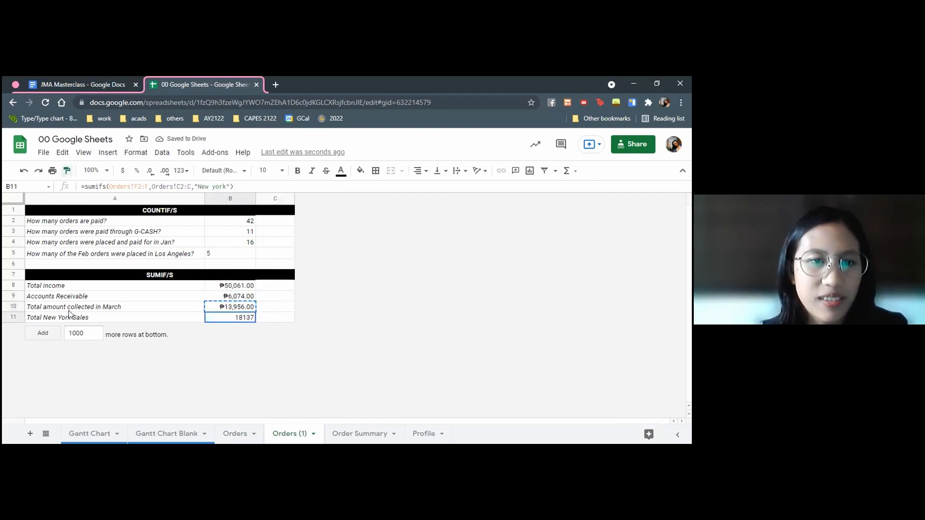
Insert a blank row below row 11, Total New York Sales
left_click(13, 317)
right_click(14, 317)
left_click(63, 257)
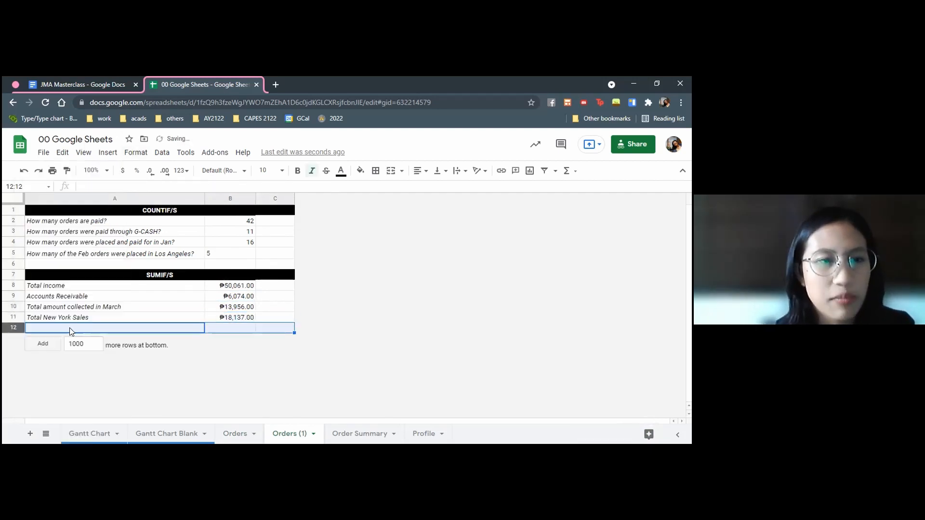
Label the new row "Total BPI Inome (New York)" in A12
left_click(70, 329)
type("ITo")
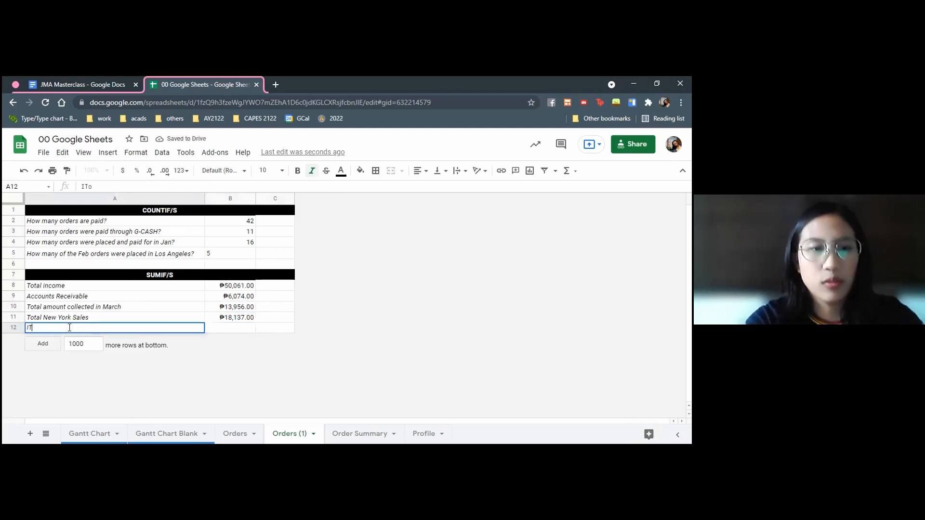
key("BackSpace")
type("Total")
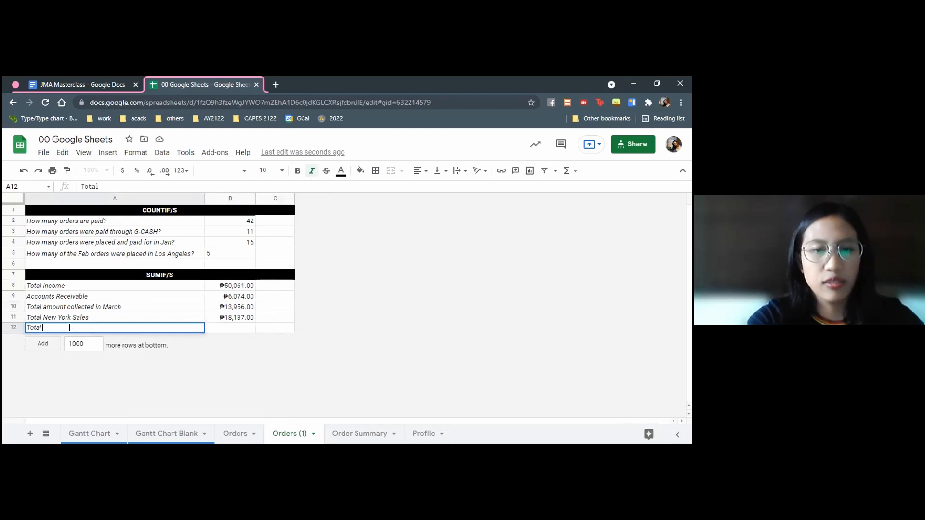
type(" BPI Inome")
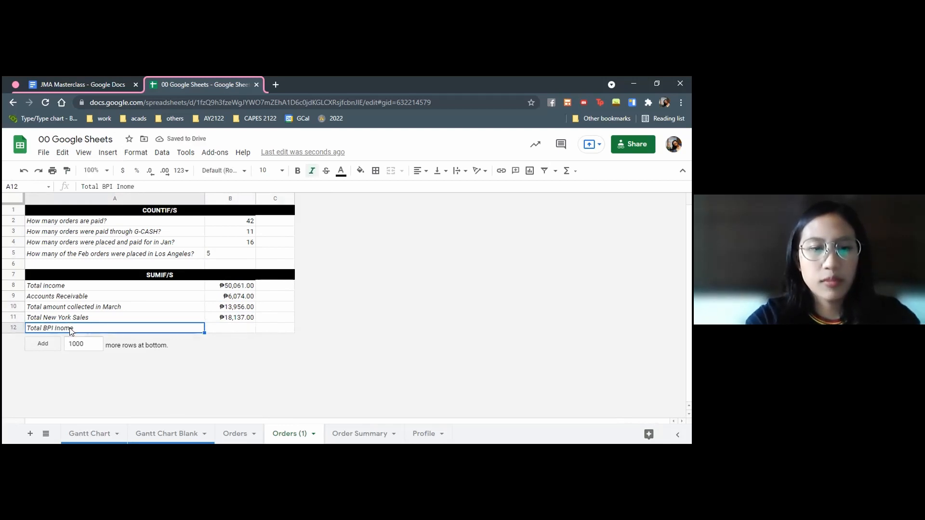
double_click(71, 328)
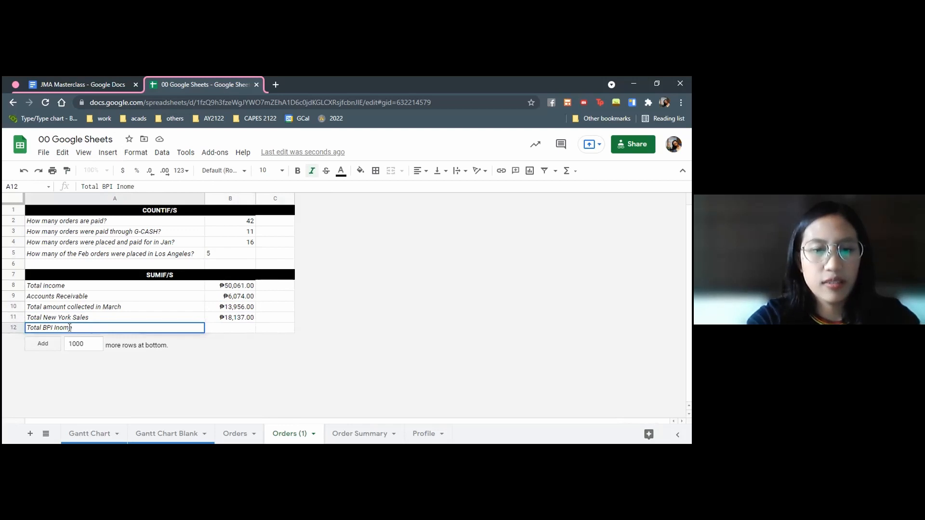
type("(New York)")
key("Tab")
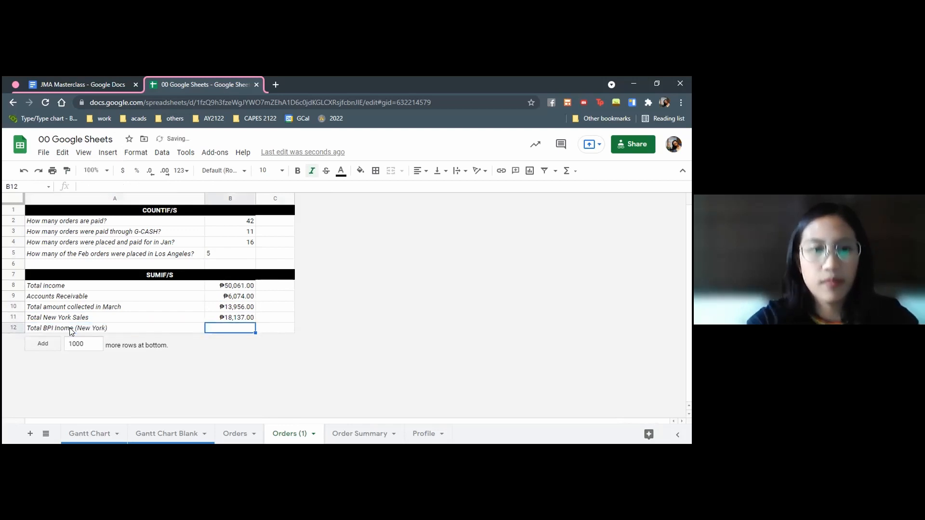
Start a SUMIFS formula in B12 with the Amount Paid column Orders!F2:F51 as its sum range
type("=sumifs")
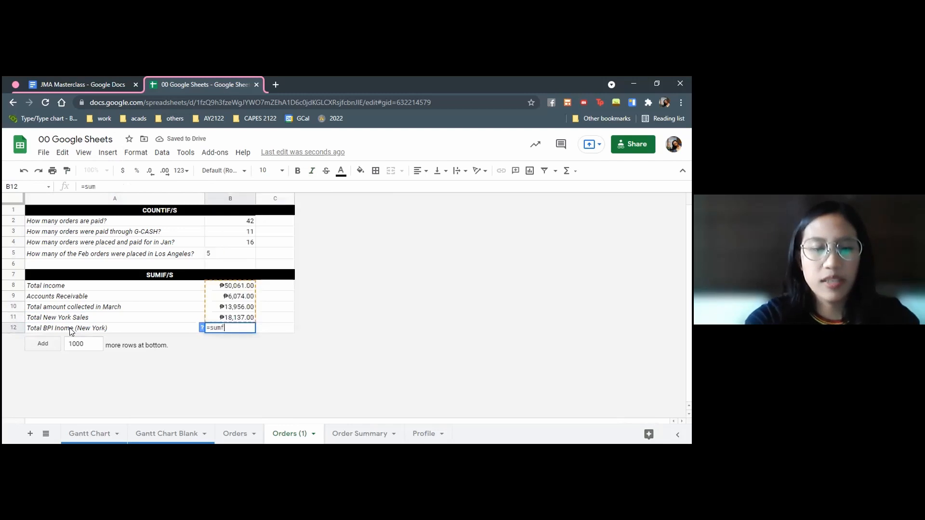
type("(")
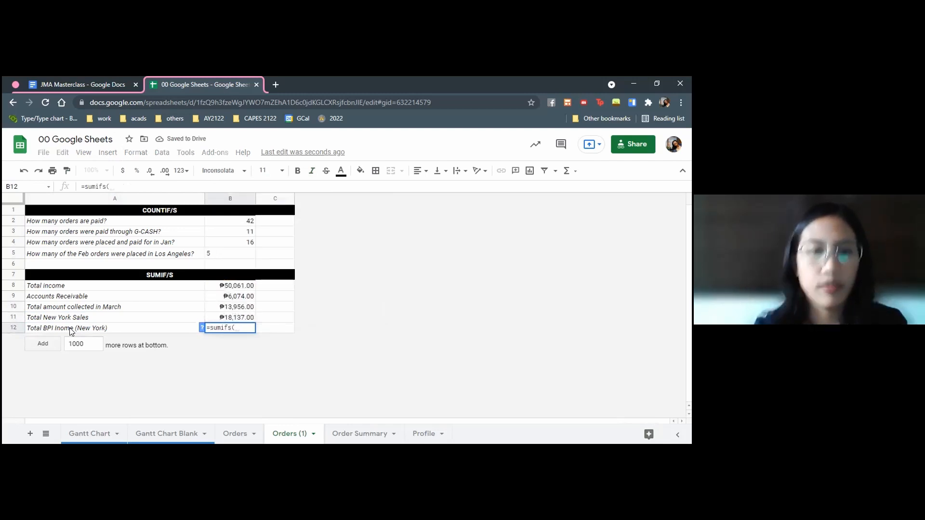
left_click(231, 439)
scroll(276, 215, "up", 5)
left_click(278, 224)
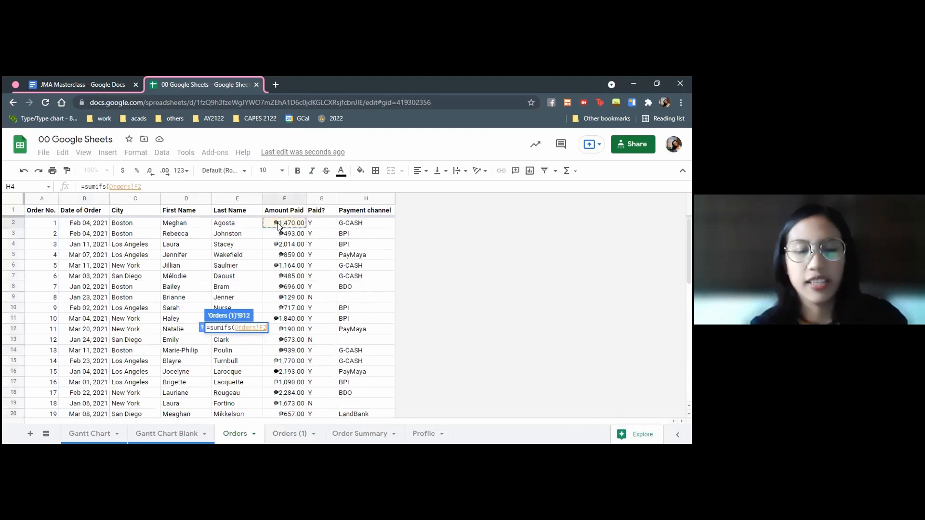
key("ctrl+shift+Down")
type(",")
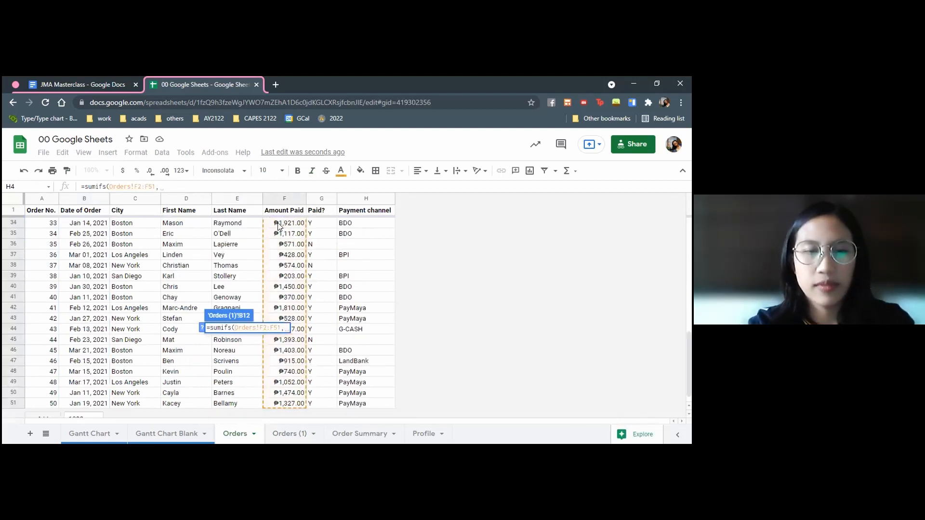
Add the Payment channel range Orders!H2:H51 with the criterion "BPI" to the B12 SUMIFS formula
scroll(150, 309, "up", 10)
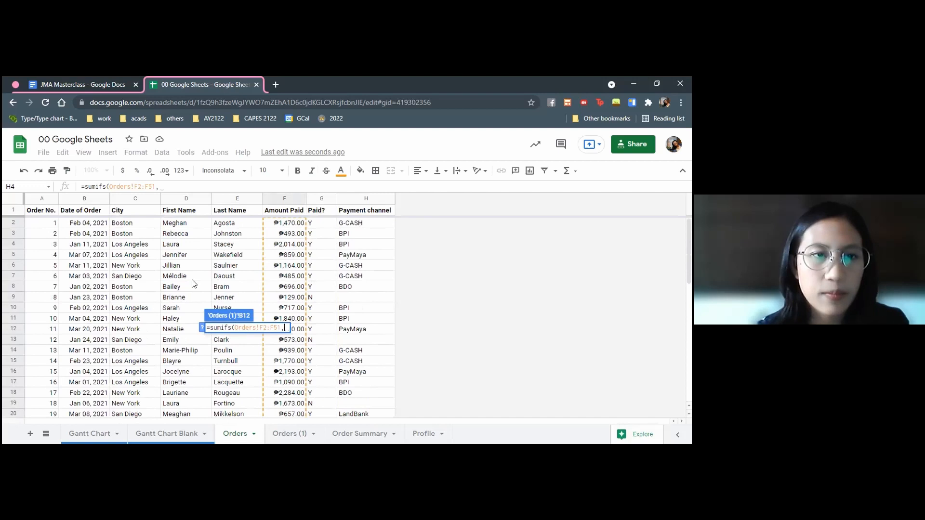
left_click(367, 226)
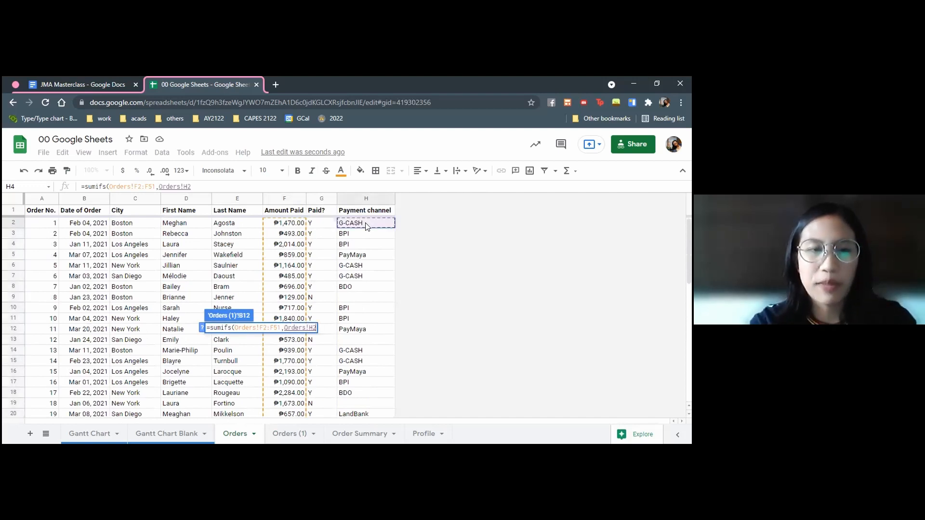
key("ctrl+shift+Down")
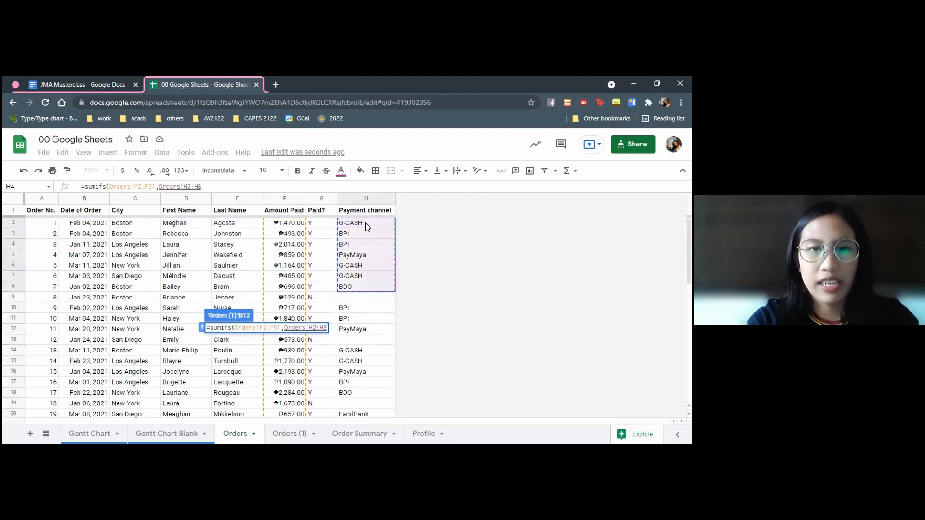
key("ctrl+shift+Down")
key("ctrl+shift+Down")
key("ctrl+shift+Down")
key("ctrl+shift+Down")
key("ctrl+shift+Down")
key("ctrl+shift+Down")
key("ctrl+shift+Down")
key("ctrl+shift+Down")
key("ctrl+shift+Down")
key("ctrl+shift+Down")
key("ctrl+shift+Down")
key("ctrl+shift+Down")
key("ctrl+shift+Down")
key("ctrl+shift+Down")
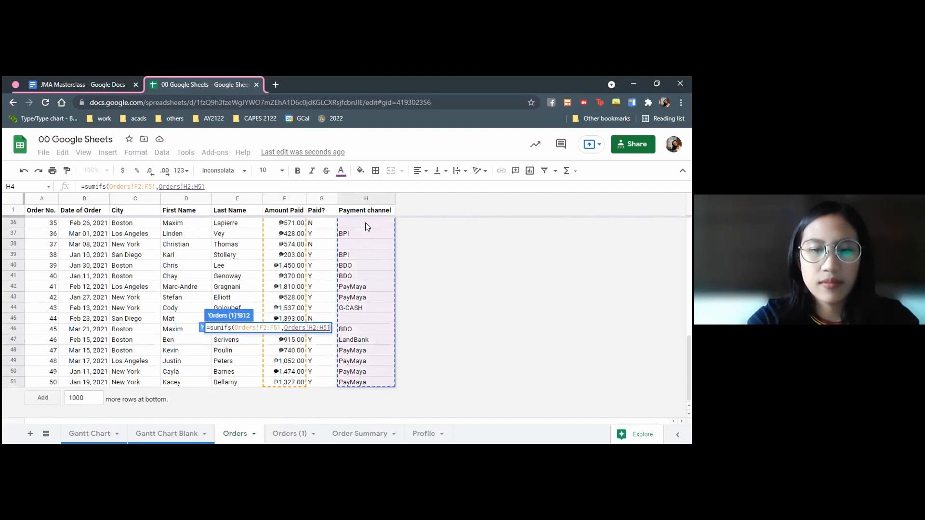
type(",\"BPI\",")
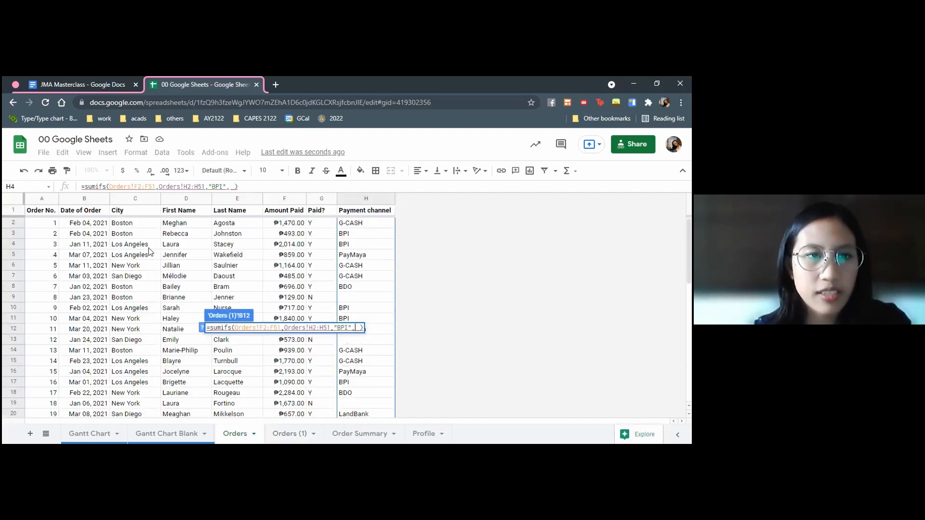
Complete the B12 SUMIFS formula with the City range Orders!C2:C51 and the criterion "New York"
left_click(140, 223)
scroll(131, 313, "down", 8)
scroll(131, 312, "down", 3)
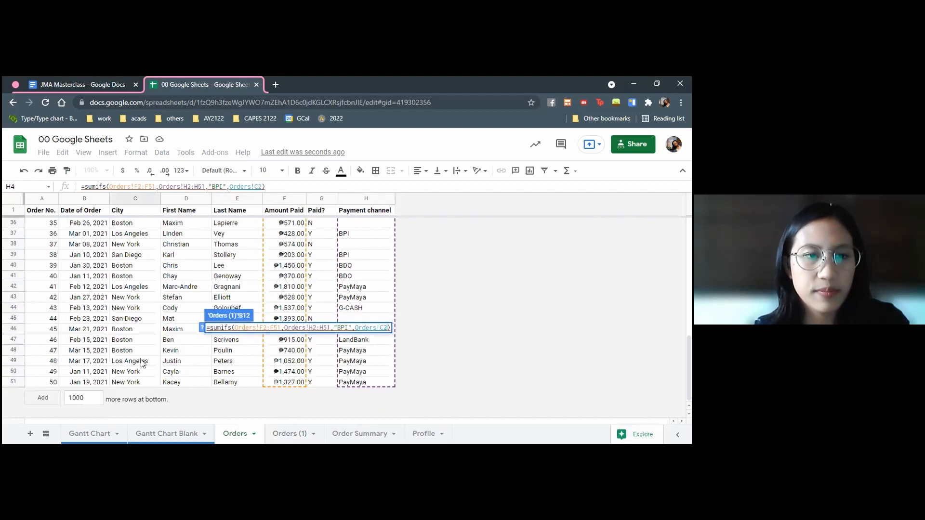
left_click(130, 382, "shift")
type(",\"New York\"")
key("Return")
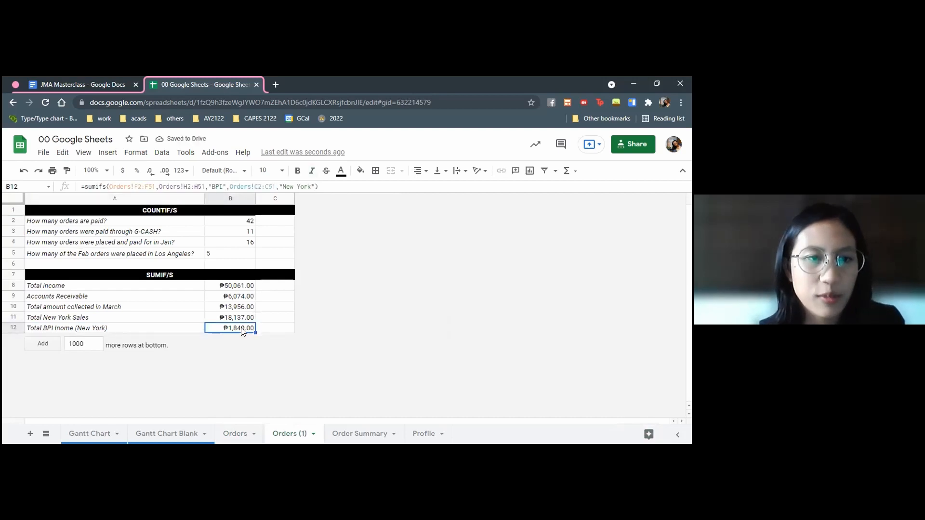
left_click(125, 331)
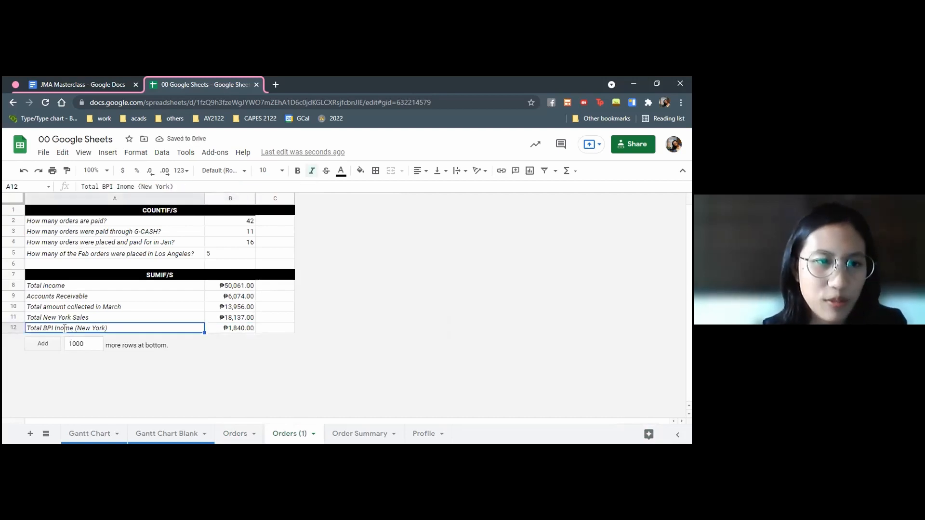
Correct the misspelled label in A12 to "Total BPI Income (New York)"
double_click(64, 329)
type("c")
left_click(226, 306)
Examine the SUMIFS formula for the total amount collected in March, including its sum range and its two date criteria
left_click(235, 290)
left_click(125, 306)
left_click(232, 309)
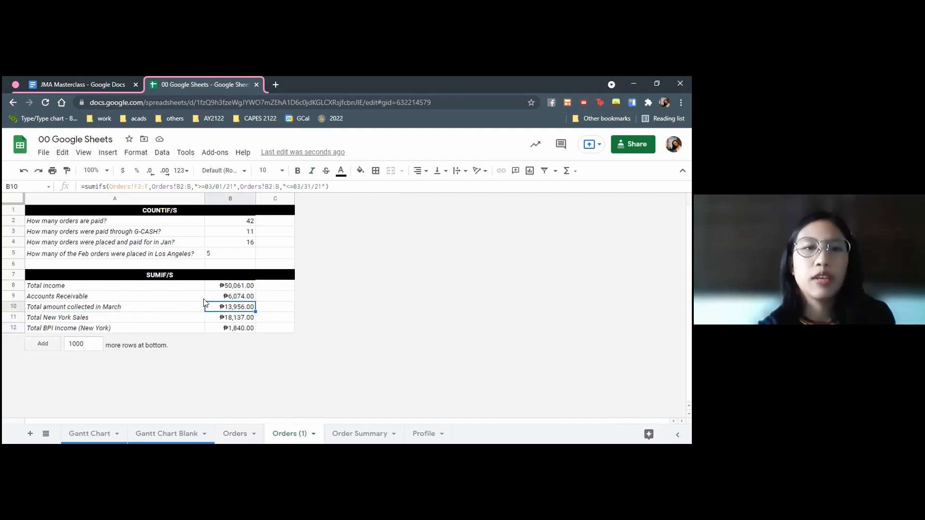
left_click(144, 187)
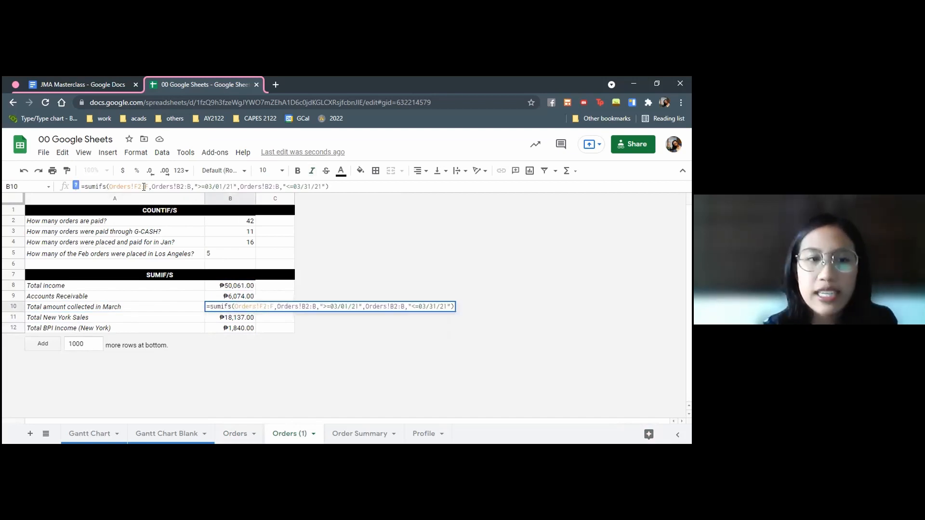
left_click(203, 187)
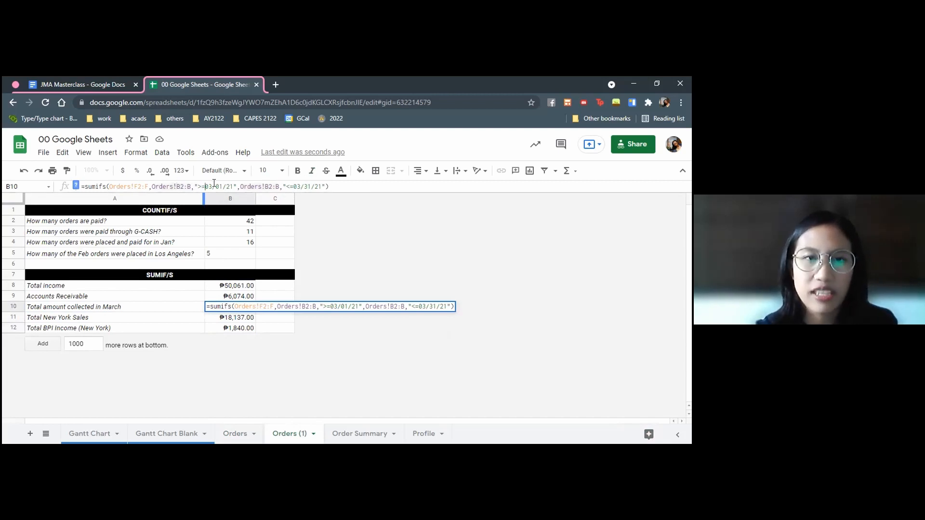
left_click(273, 187)
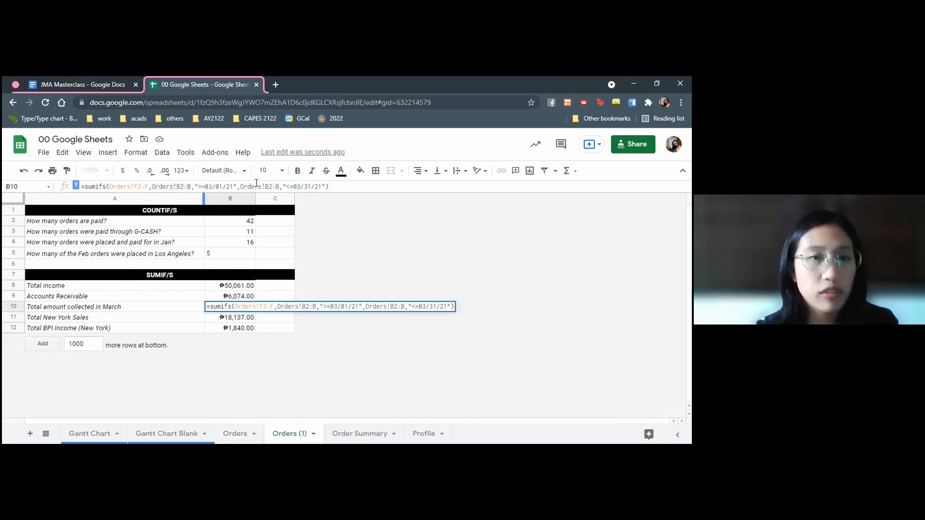
key("Return")
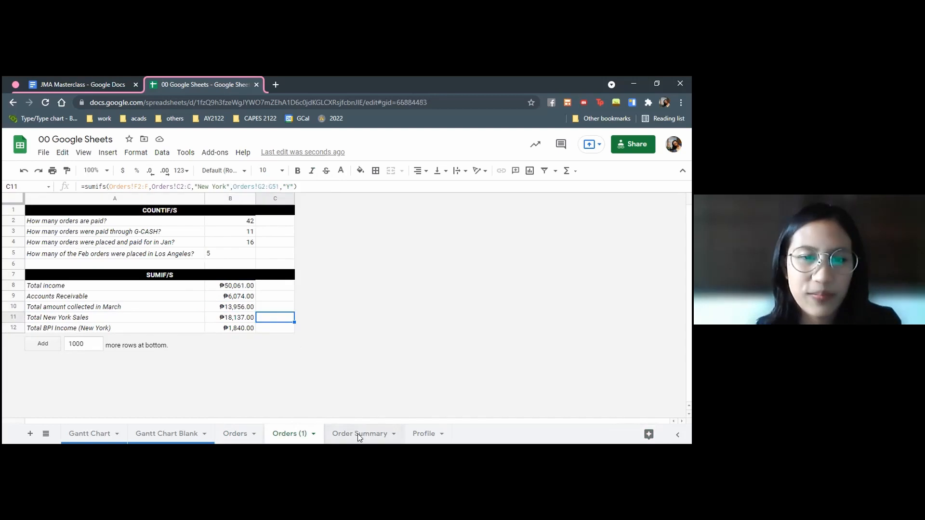
Glance at the Order Summary sheet, and review the COUNTIF/S questions and the paid and G-CASH order formulas on Orders (1)
left_click(358, 434)
left_click(289, 434)
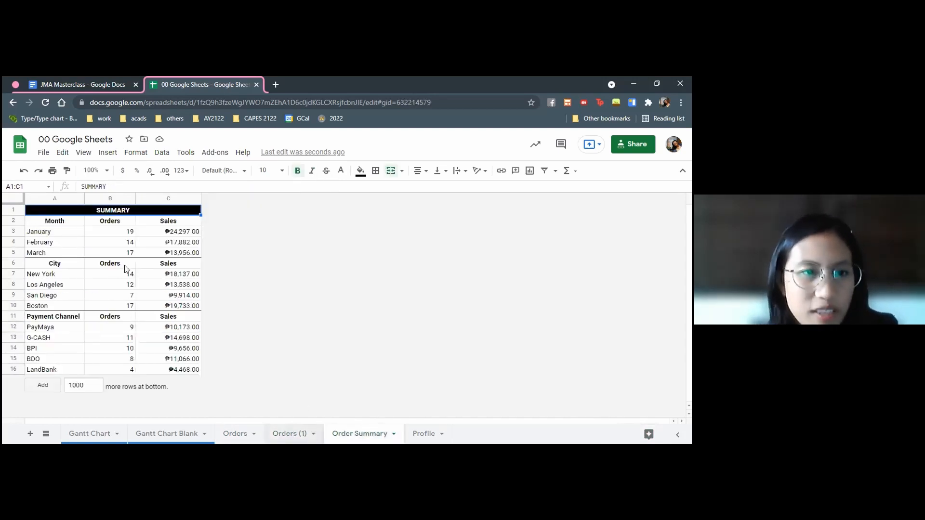
left_click(109, 236)
left_click(104, 222)
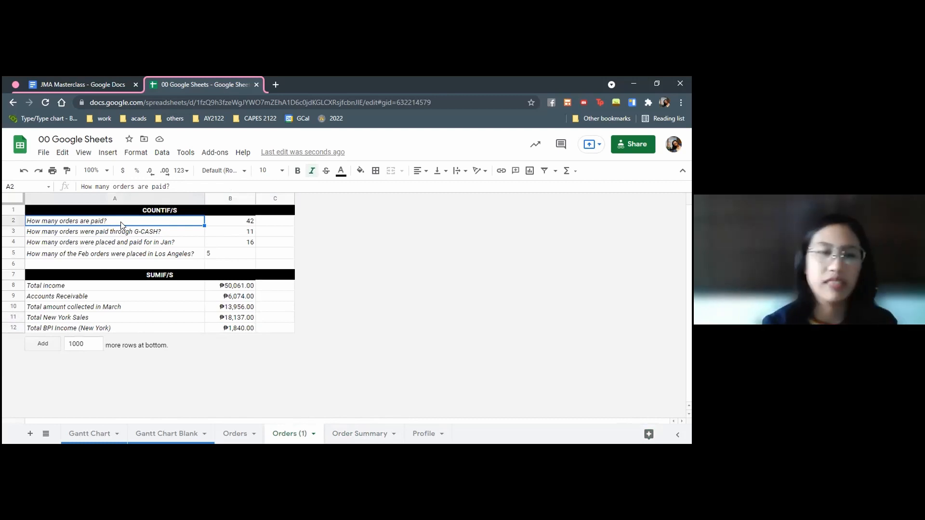
left_click(246, 231)
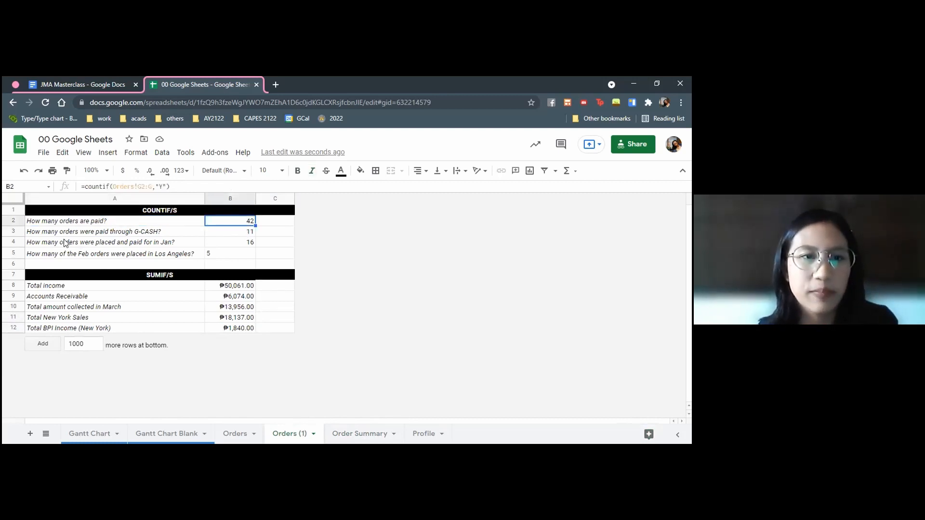
left_click(70, 235)
left_click(227, 236)
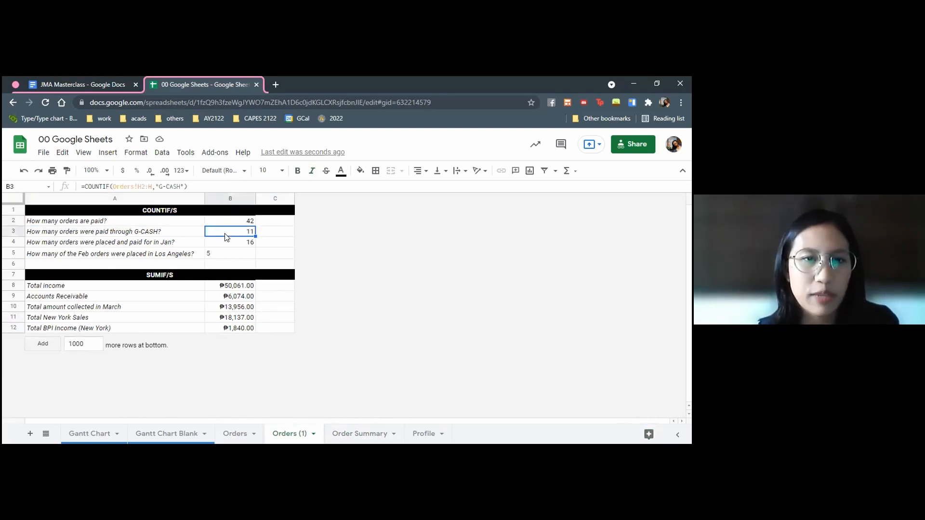
left_click(147, 244)
left_click(155, 253)
left_click(99, 223)
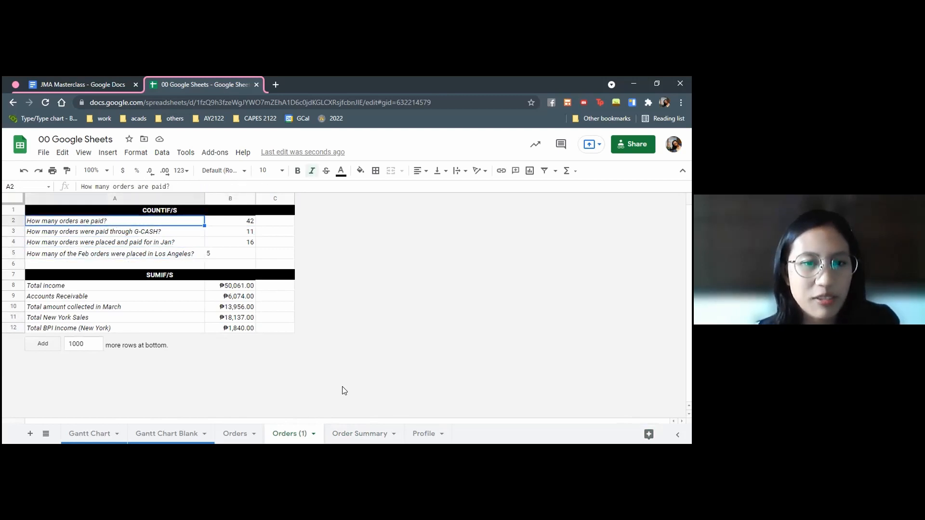
Examine the January and February order-count formulas on the Order Summary sheet and the Orders data they draw on
left_click(356, 431)
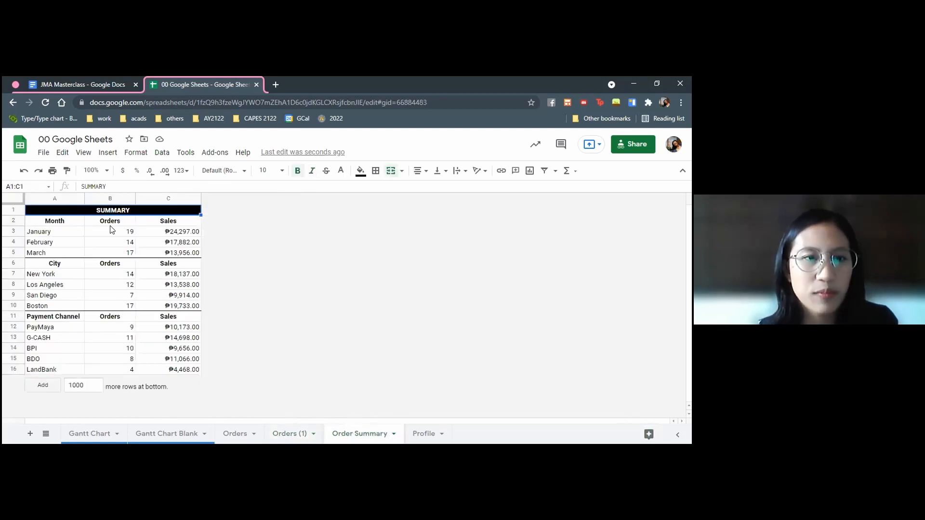
left_click(110, 224)
left_click(103, 243)
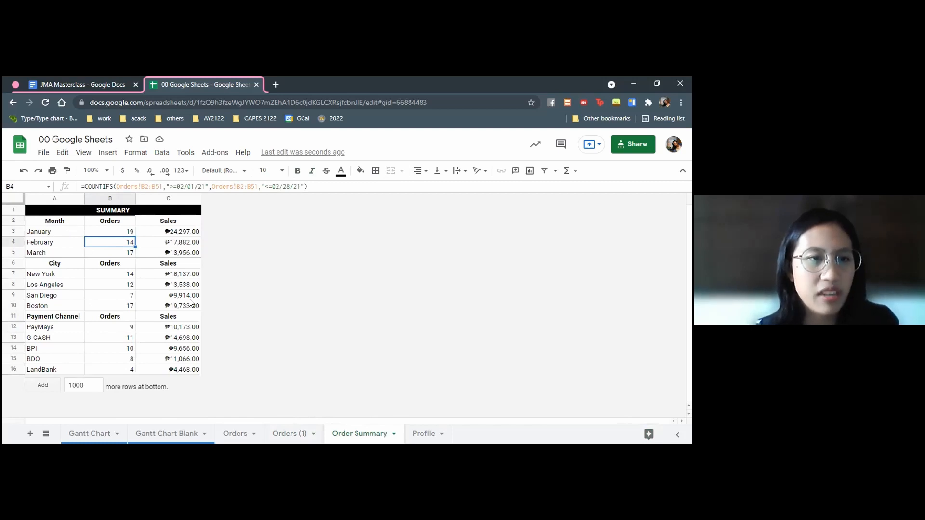
left_click(241, 435)
left_click(366, 432)
left_click(74, 230)
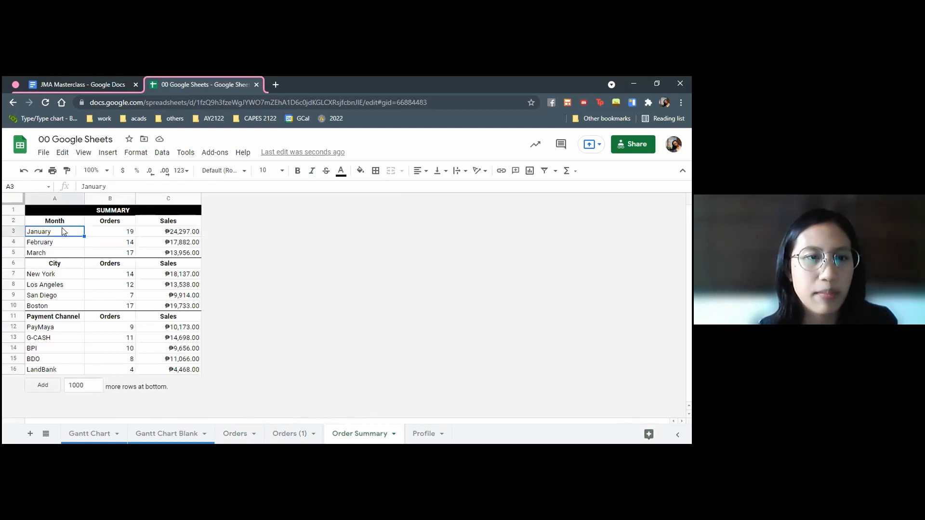
left_click(121, 233)
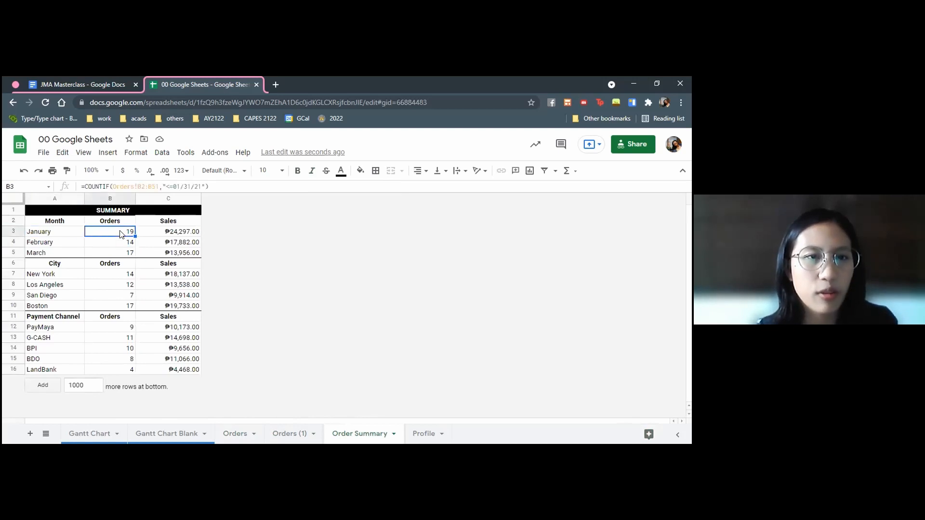
left_click(129, 187)
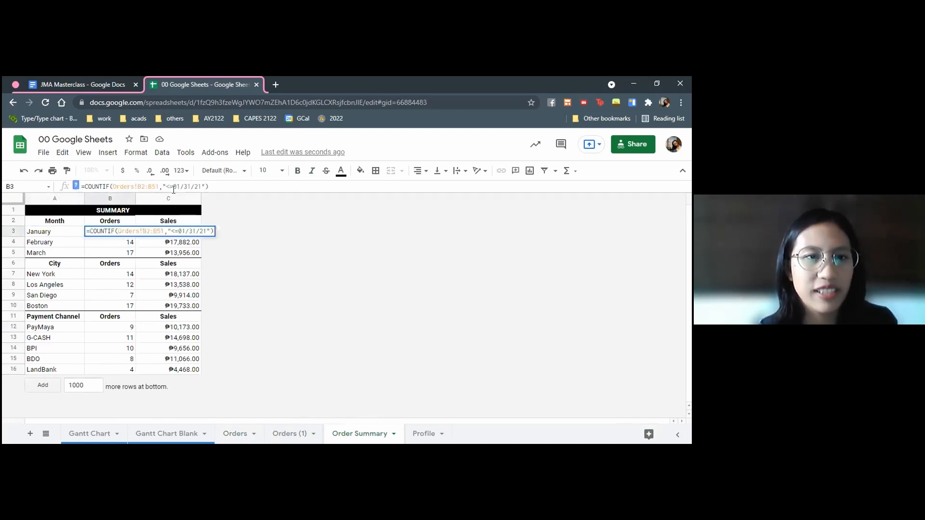
left_click(40, 246)
left_click(118, 247)
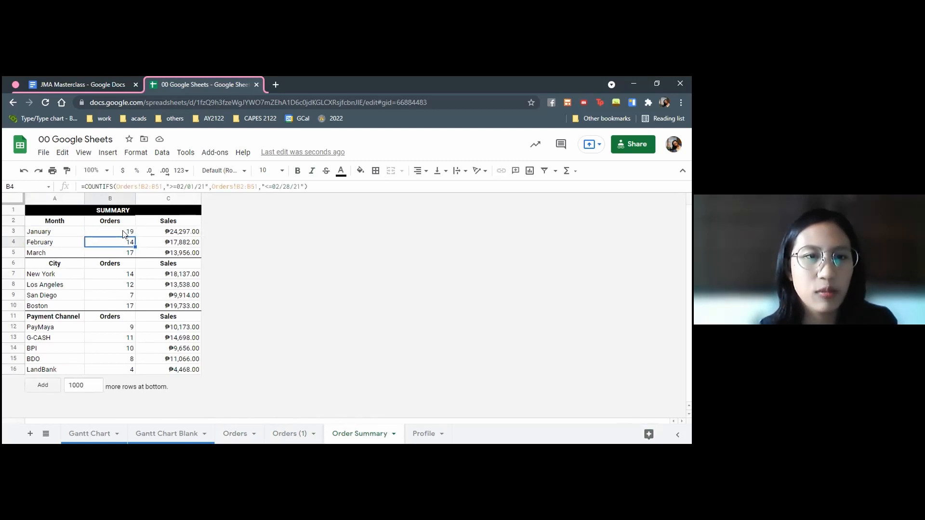
left_click(110, 195)
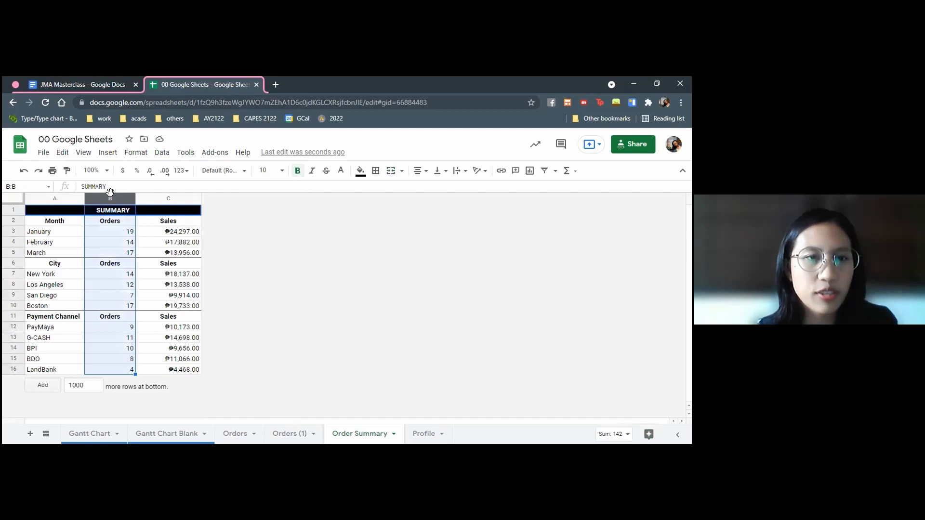
Compare the Orders and Sales formulas for the three months and for the cities in the summary
left_click(124, 233)
left_click(174, 235)
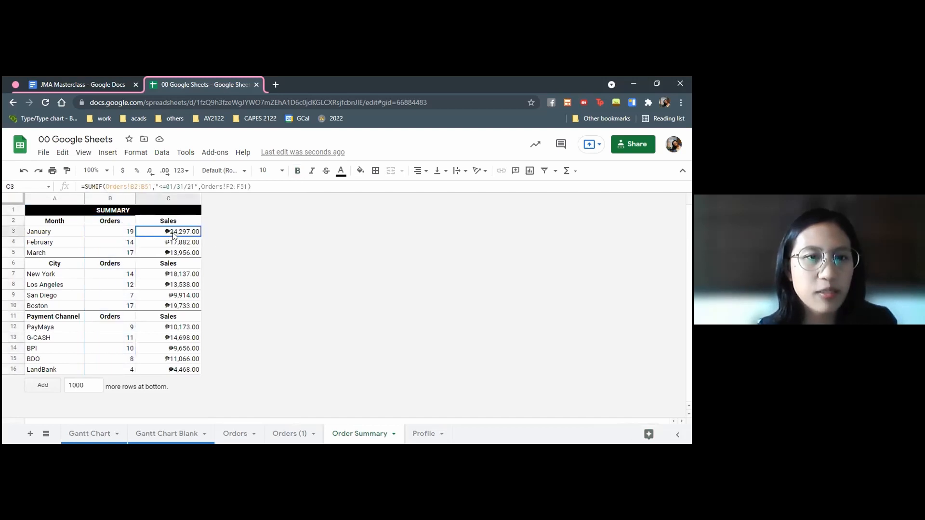
left_click(127, 243)
left_click(145, 243)
left_click(132, 254)
left_click(157, 254)
left_click(114, 305)
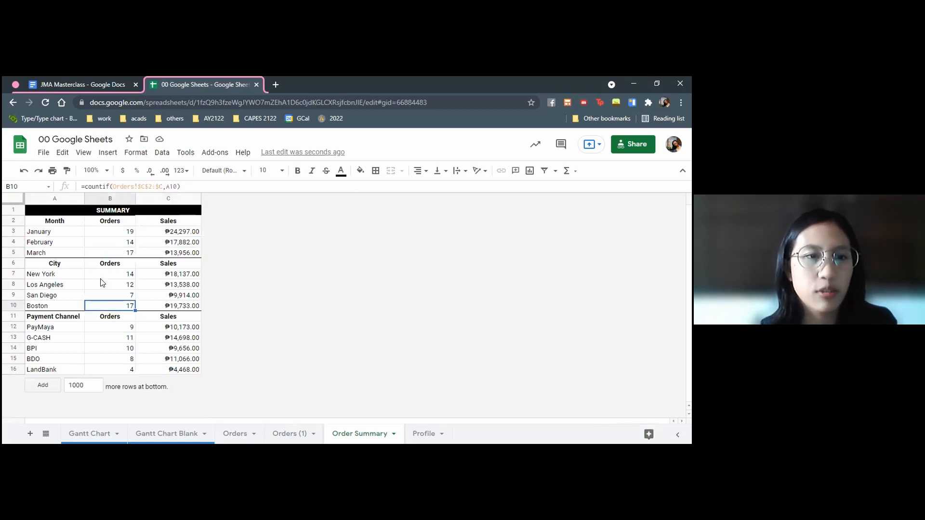
left_click(100, 278)
left_click(166, 278)
left_click(103, 287)
Examine the COUNTIF order formulas and SUMIF sales formulas in the Payment Channel section
left_click(101, 338)
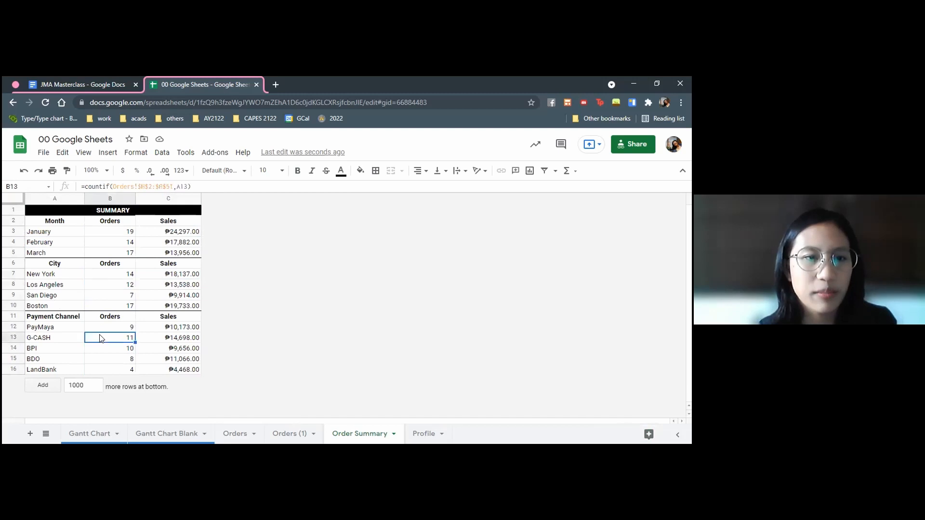
left_click(106, 327)
left_click(111, 338)
left_click(113, 359)
left_click(162, 328)
left_click(167, 347)
left_click(166, 369)
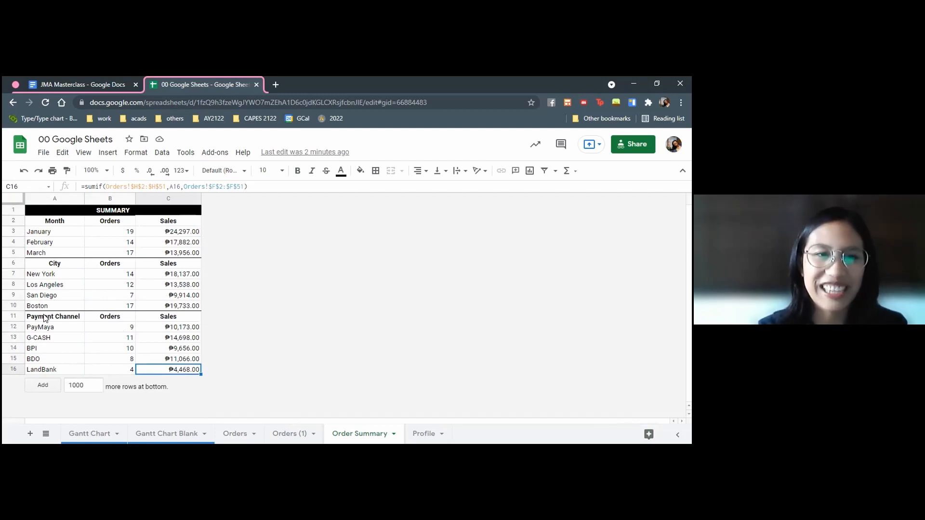
Review January's order and sales formulas, compare the BDO and BPI rows, and open BPI's order-count formula in B14
left_click(141, 235)
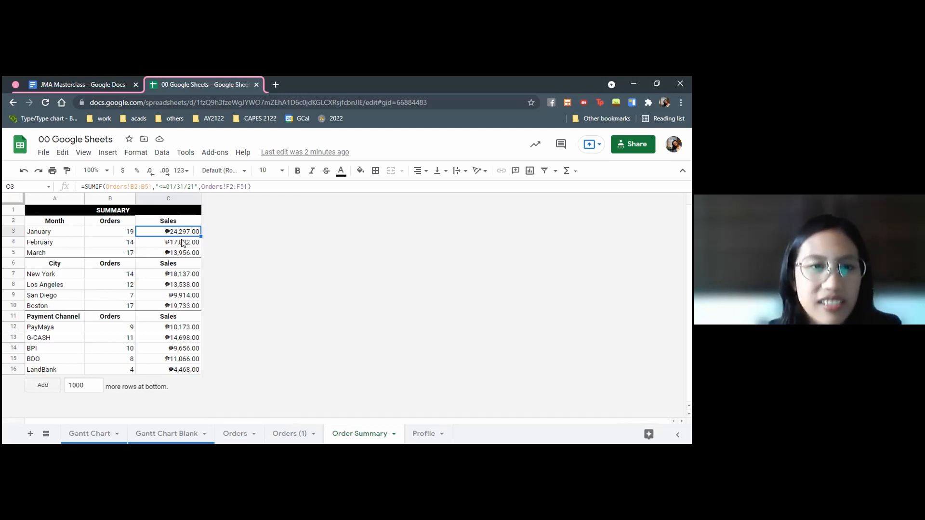
left_click(125, 233)
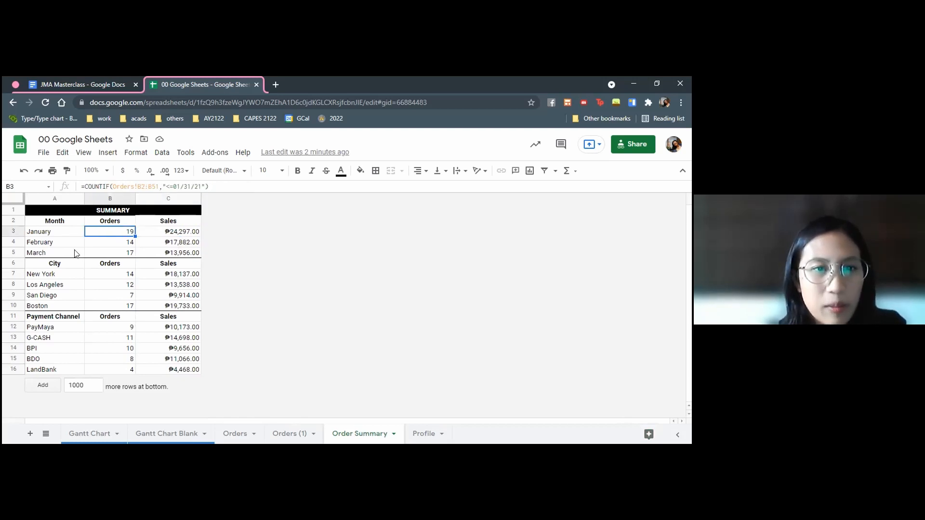
left_click(185, 362)
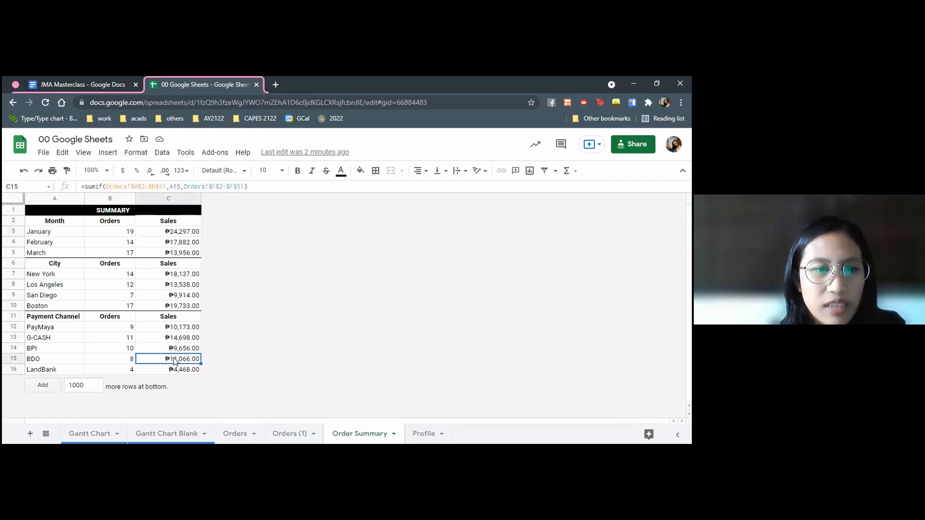
left_click(131, 360)
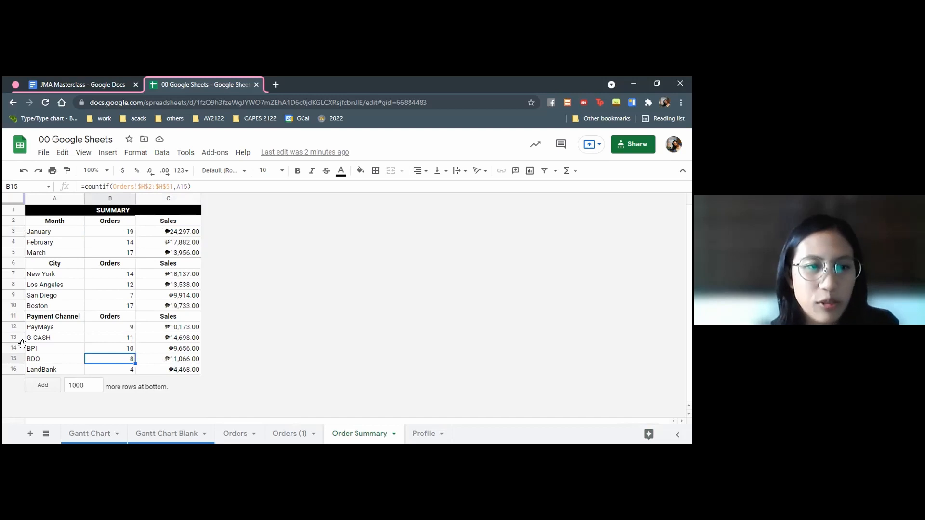
left_click(18, 356)
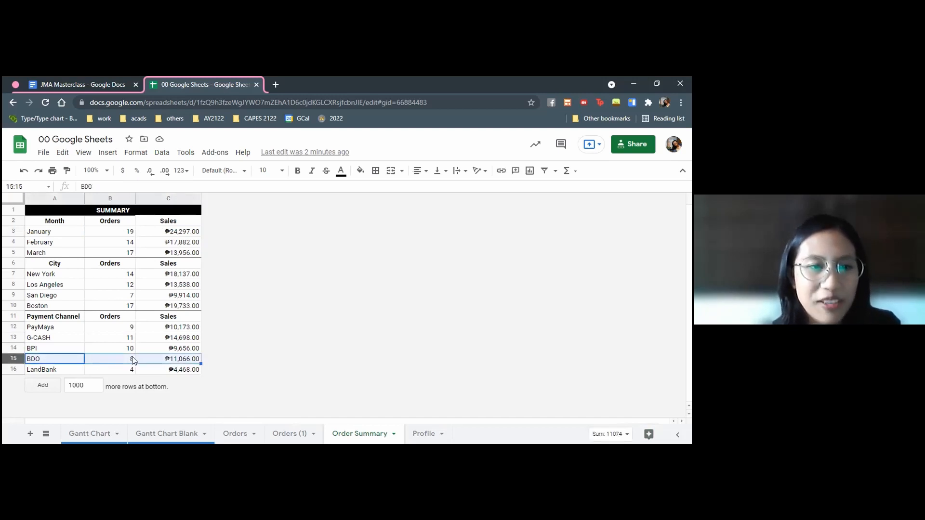
left_click(134, 361)
left_click(15, 359)
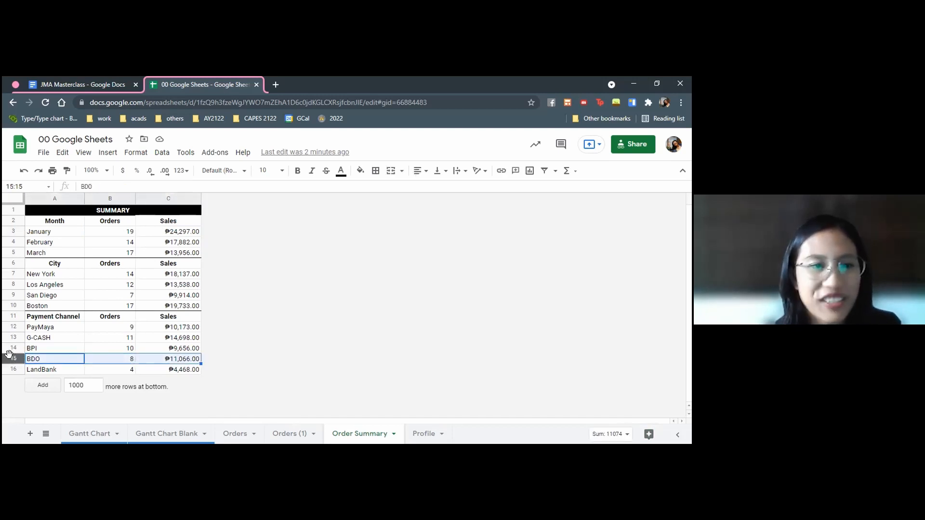
left_click(8, 347)
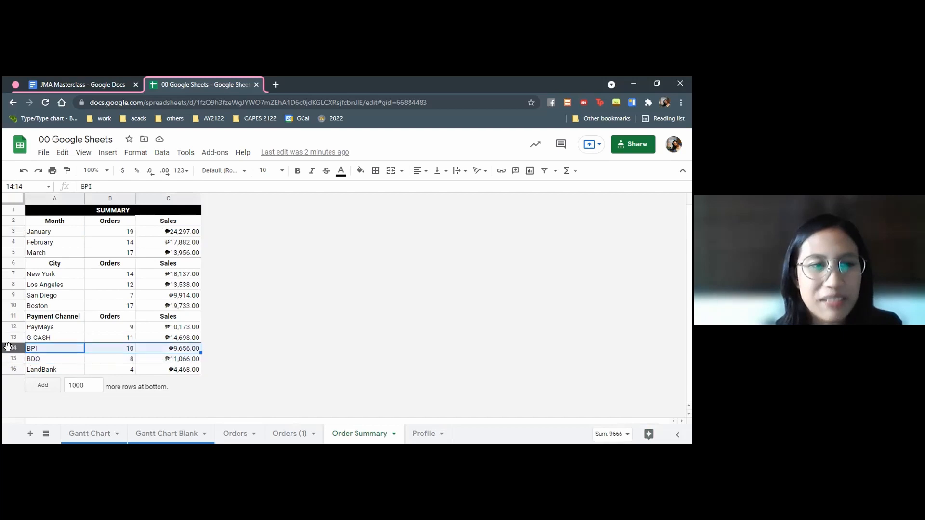
left_click(175, 348)
double_click(126, 348)
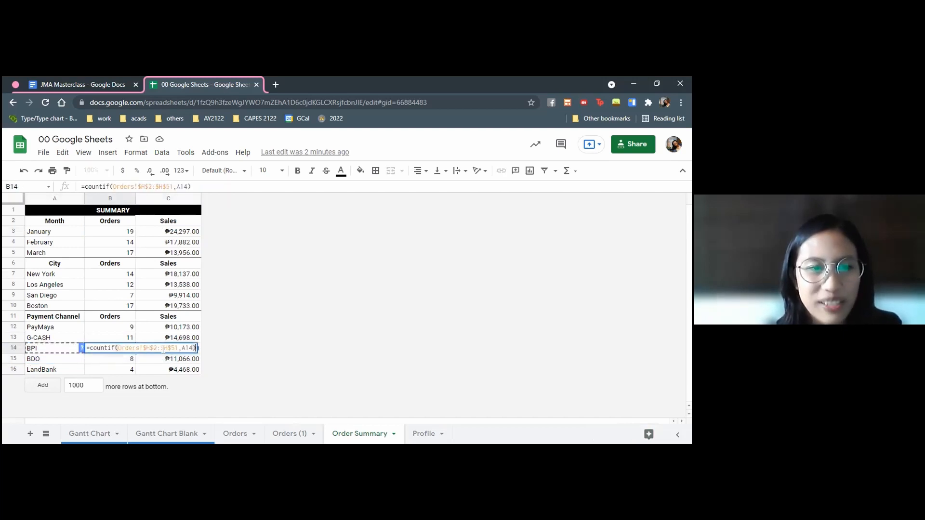
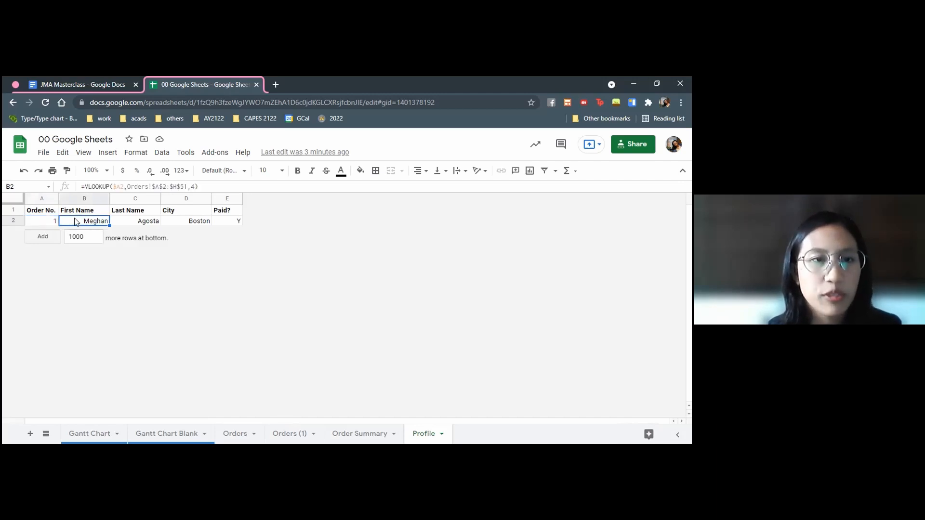
Enter a different order number in A2 of the Profile sheet and compare the returned details with that order's row on the Orders sheet
left_click(43, 223)
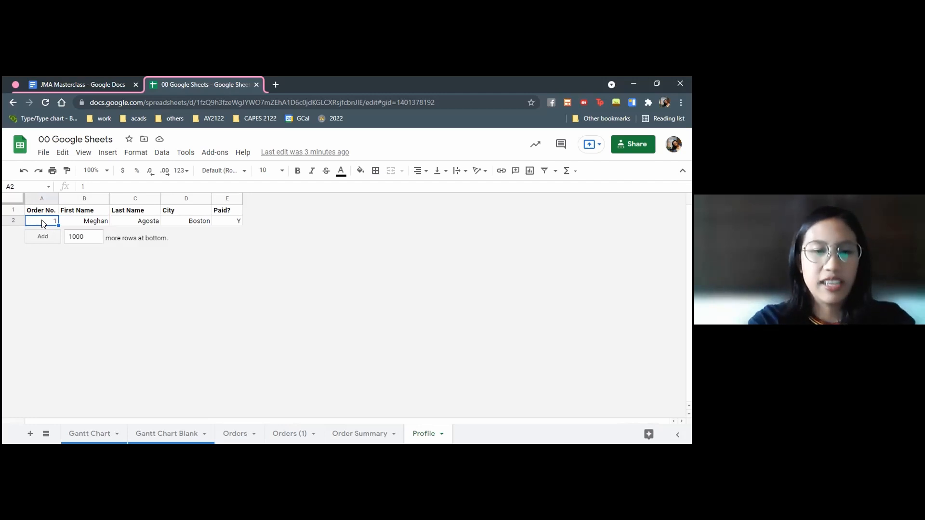
type("4")
key("Return")
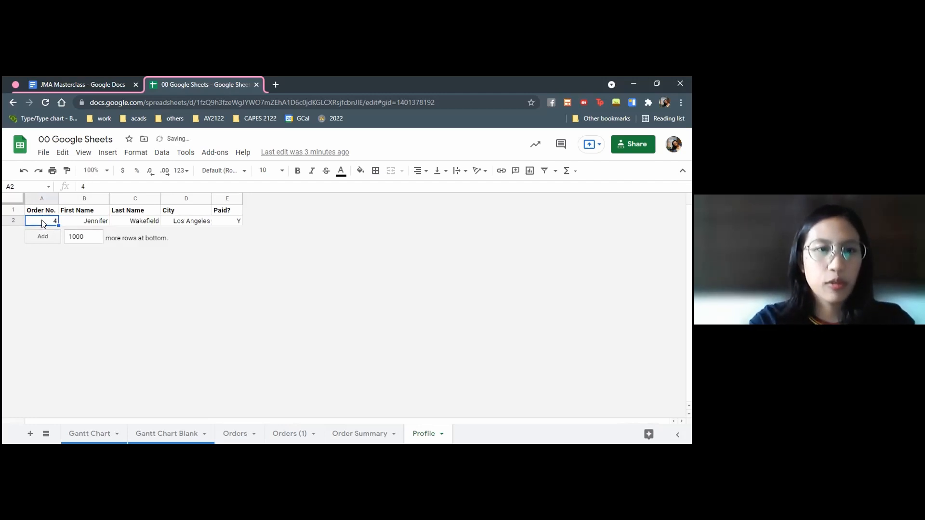
left_click(233, 433)
scroll(29, 255, "up", 10)
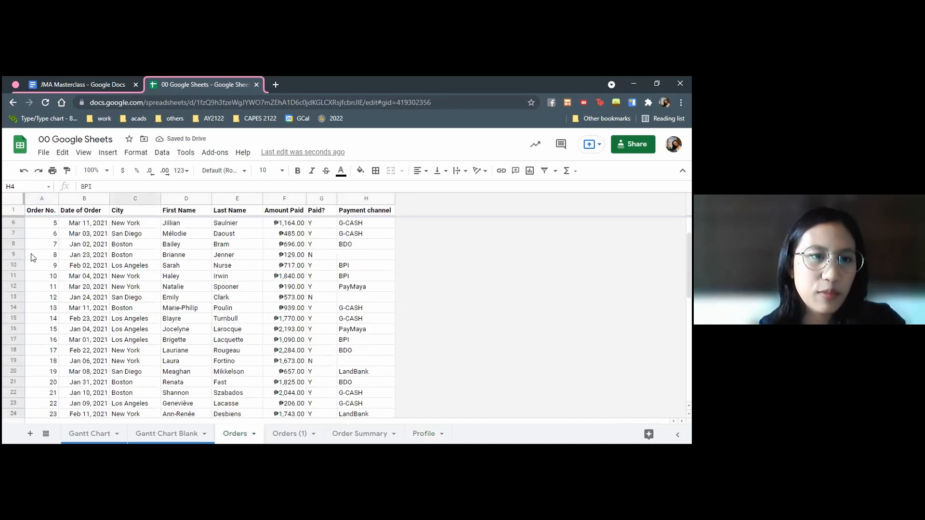
left_click(9, 252)
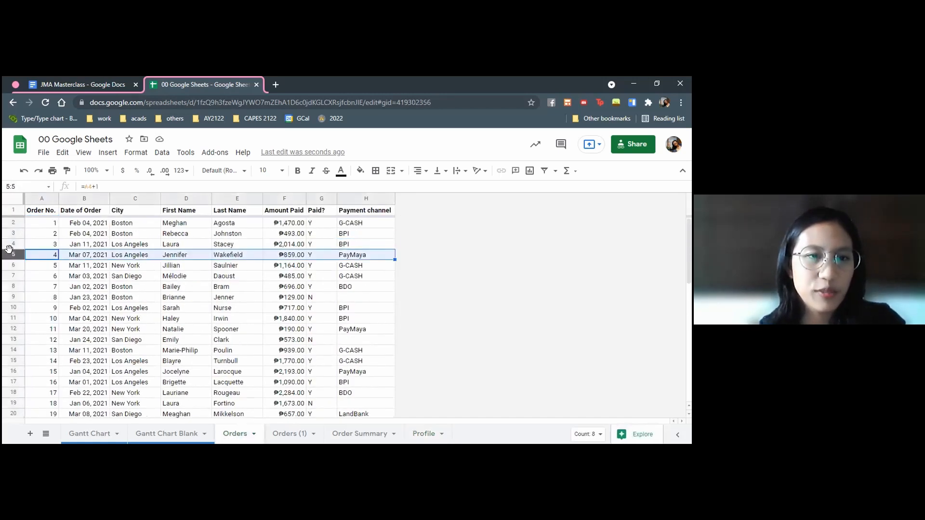
Return to the Profile sheet, enter a two-digit order number in A2, and check the name, city and paid lookups
left_click(424, 433)
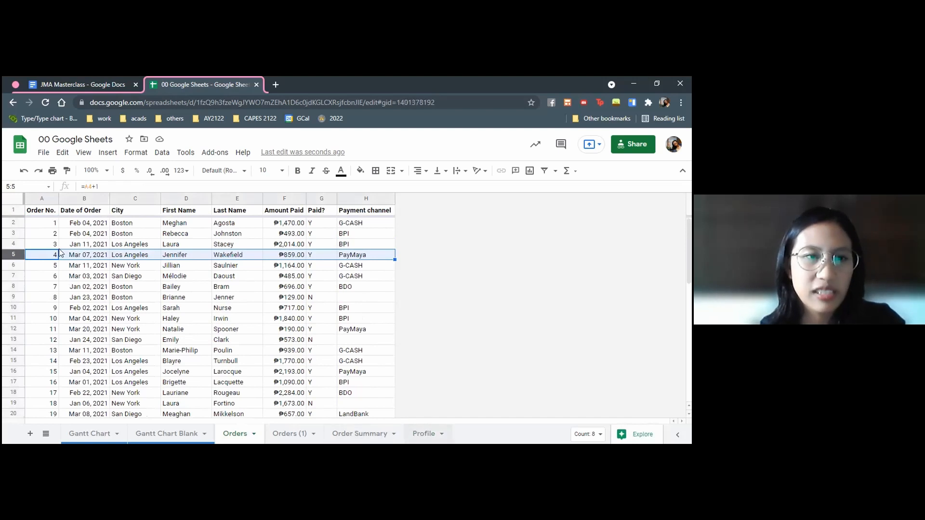
type("14")
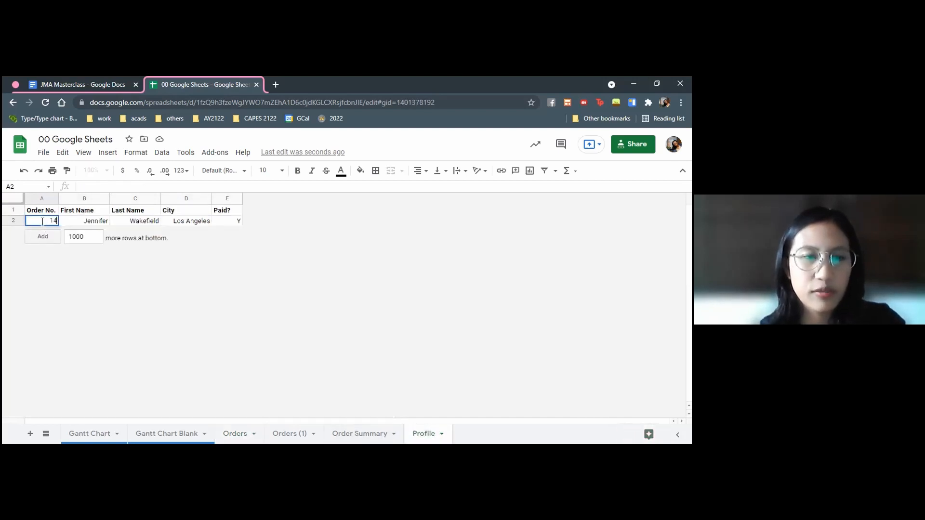
key("Return")
left_click(88, 228)
left_click(135, 226)
left_click(192, 225)
left_click(218, 225)
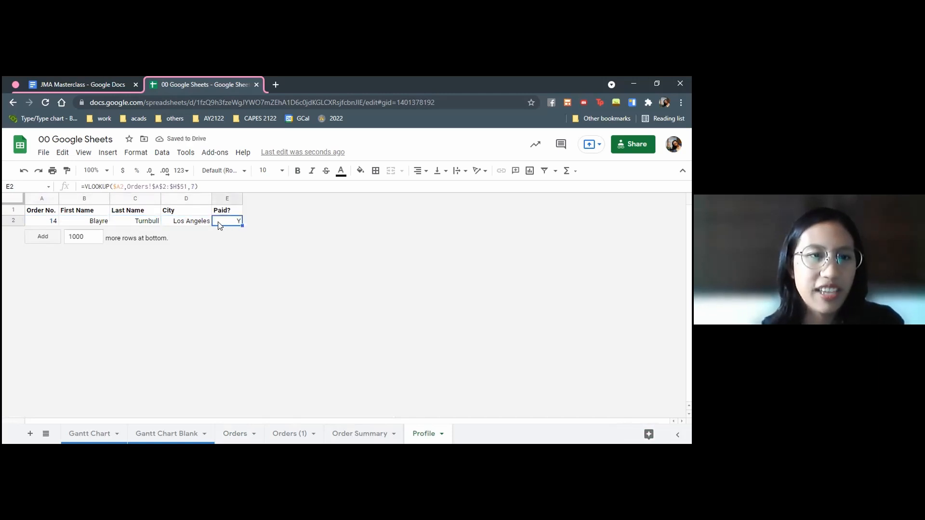
Replace the Profile order number in A2 with a single-digit one and review the lookup formulas in B2 through E2
left_click(54, 225)
type("7")
key("Return")
left_click(101, 226)
left_click(140, 225)
left_click(201, 224)
left_click(217, 224)
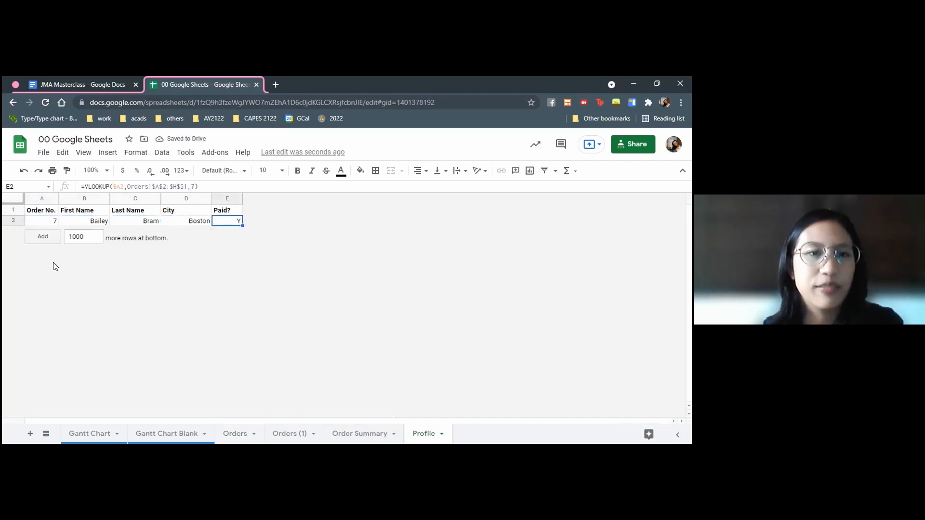
Inspect the First Name VLOOKUP formula in B2 and the cell it references, leaving it unedited
left_click(83, 224)
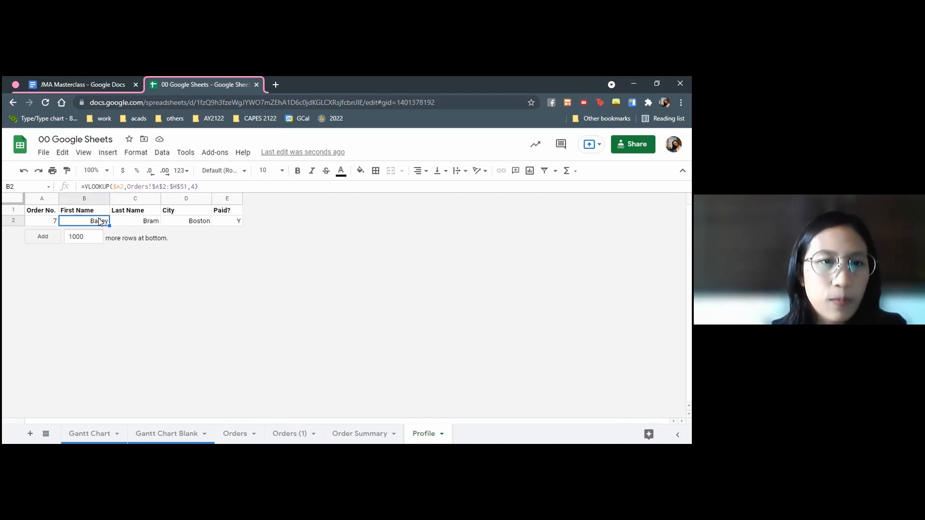
double_click(67, 219)
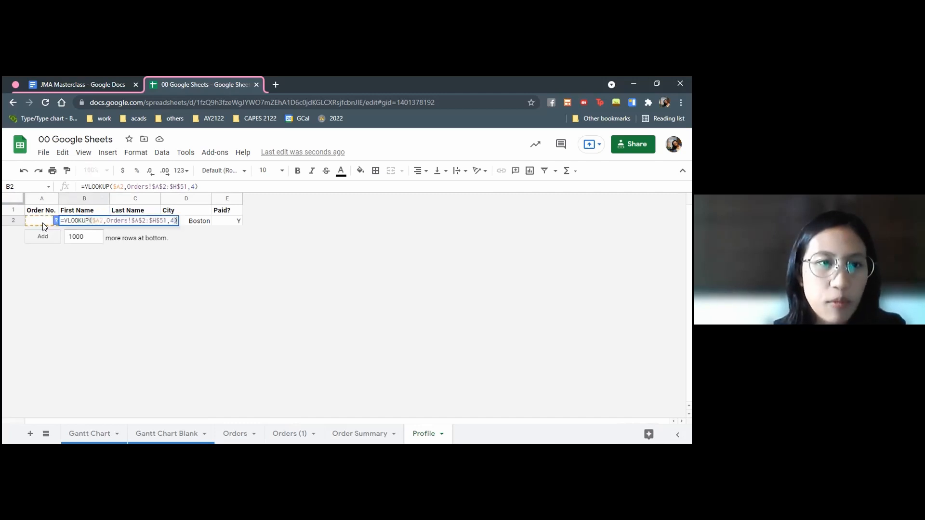
key("Escape")
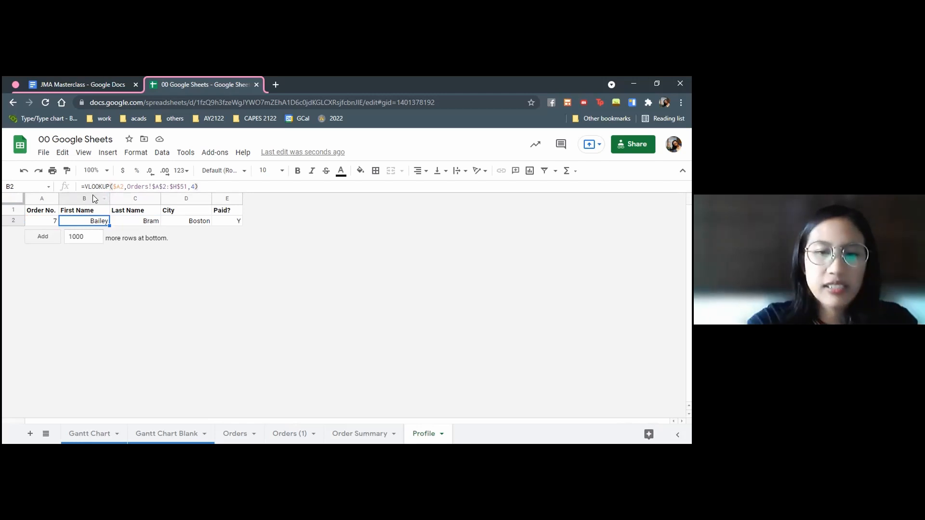
Rewrite the First Name lookup in B2 as =VLOOKUP(A2,Orders!A2:H51,4), using the Orders sheet table as the range
type("=VLOOKUP(")
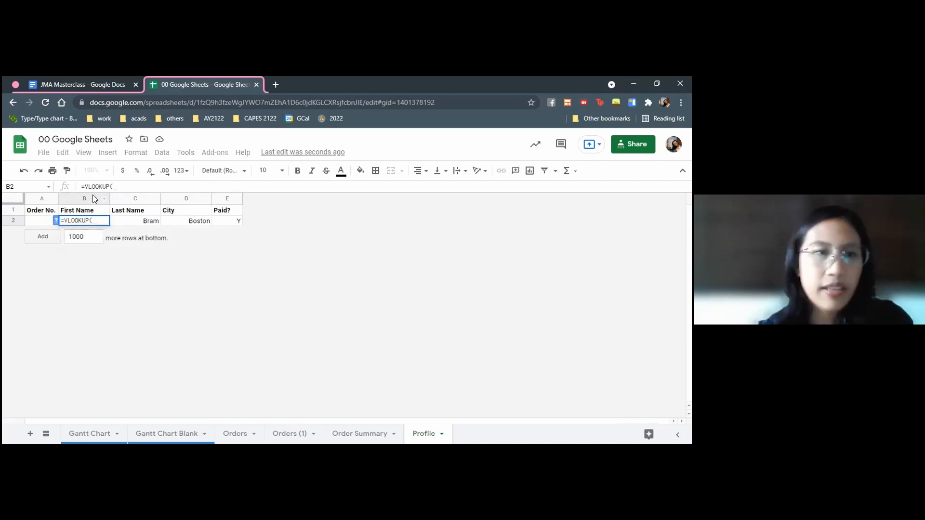
left_click(45, 223)
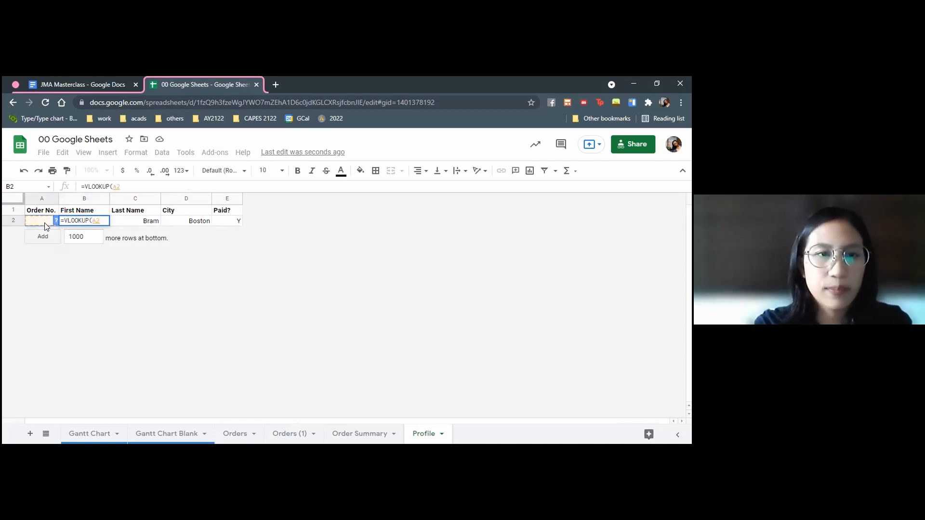
type(",")
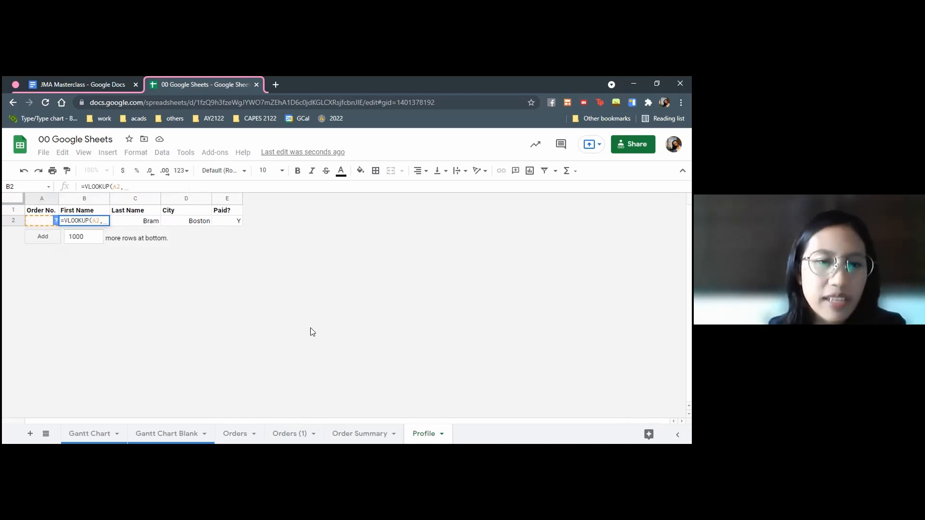
left_click(240, 436)
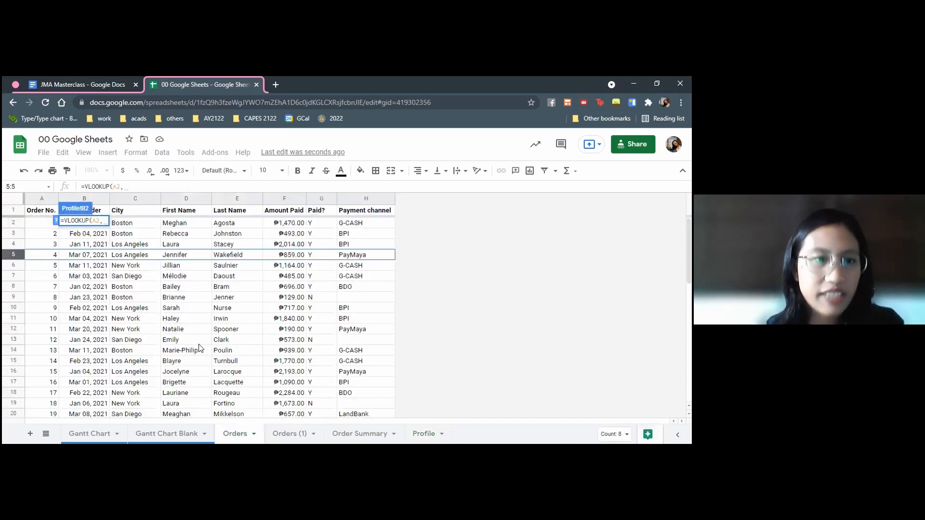
left_click(37, 225)
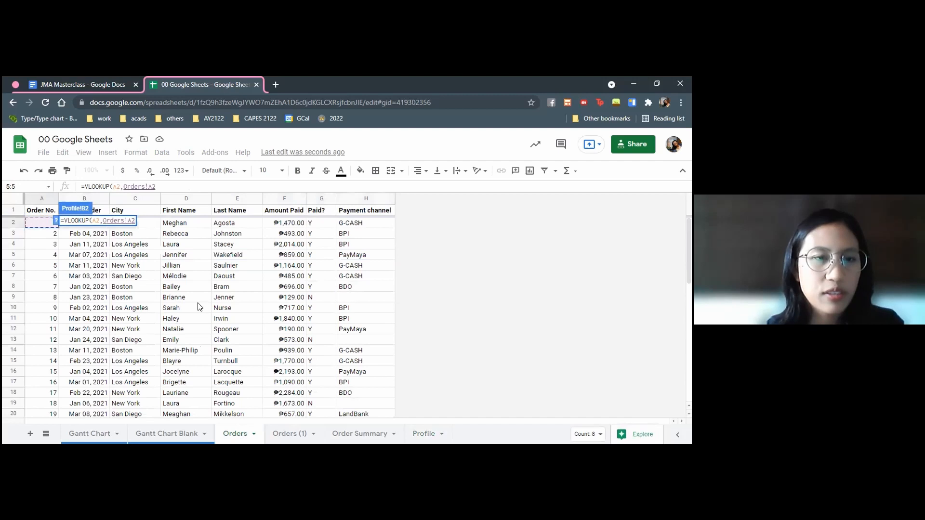
scroll(212, 314, "down", 5)
scroll(217, 316, "down", 5)
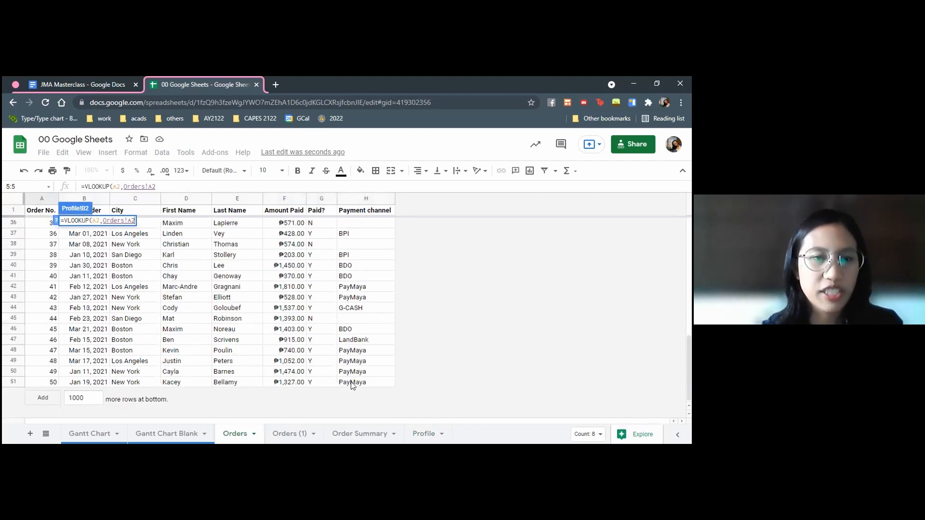
left_click(352, 384, "shift")
type(",")
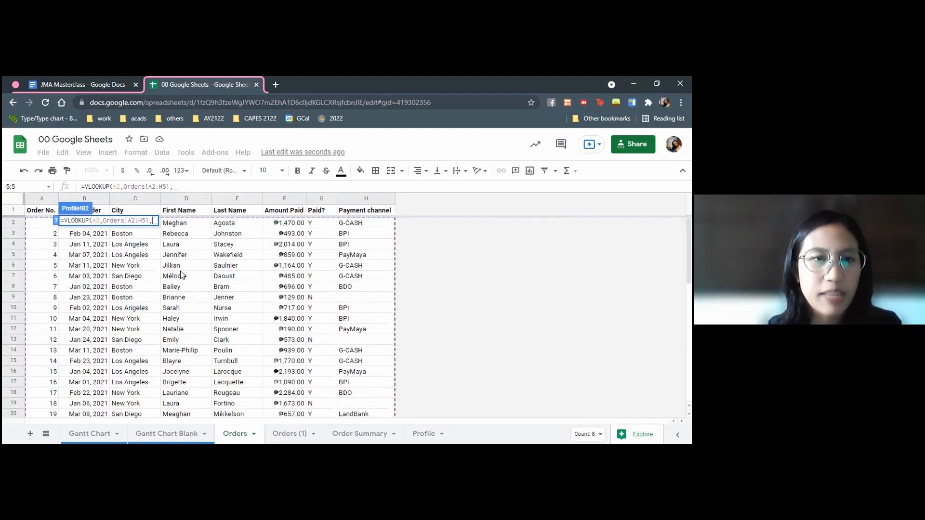
type("4")
key("Return")
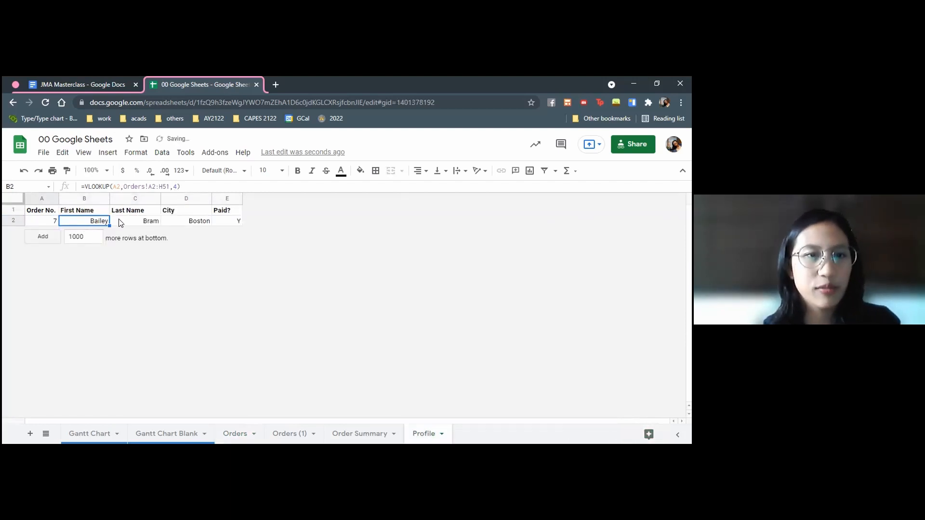
Clear the lookups in C2:E2 and enter =VLOOKUP(A2,Orders!A2:H51,5) in C2 for the last name
left_click_drag(120, 221, 223, 223)
key("Delete")
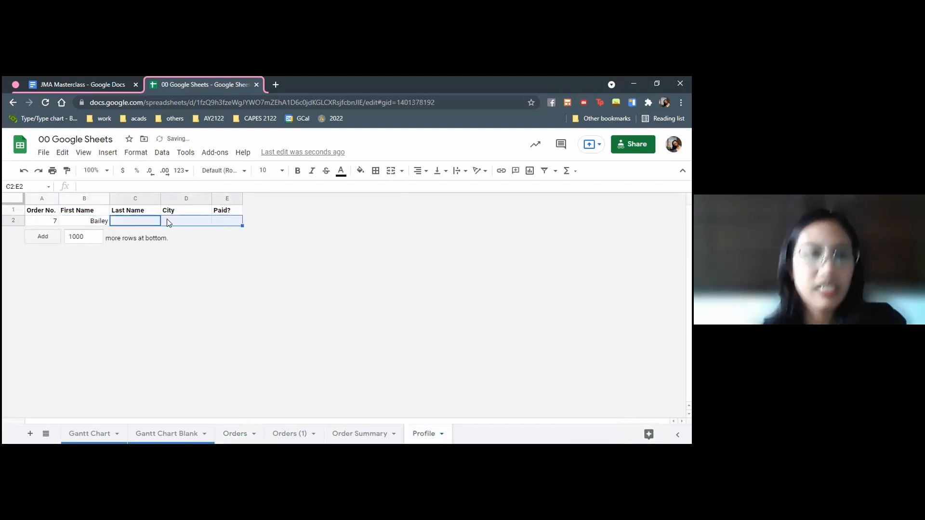
left_click(151, 221)
type("=vlookup(")
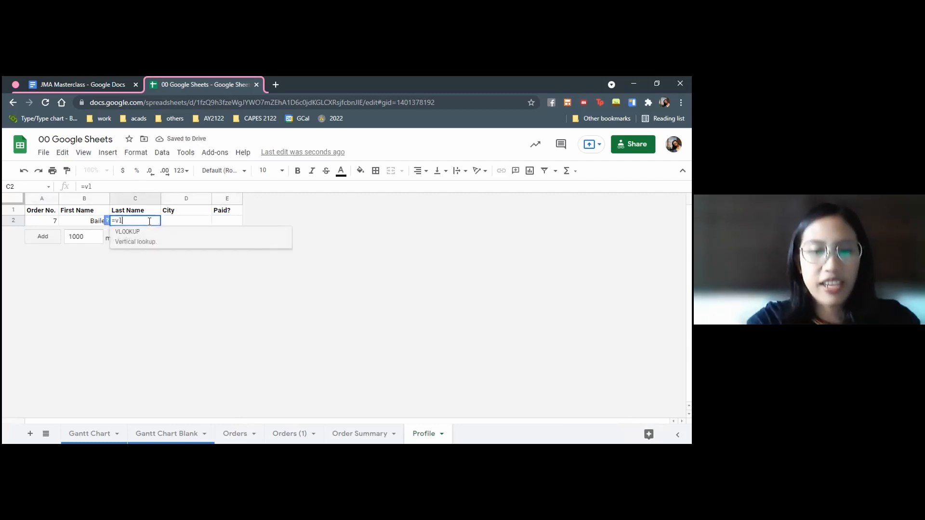
left_click(35, 223)
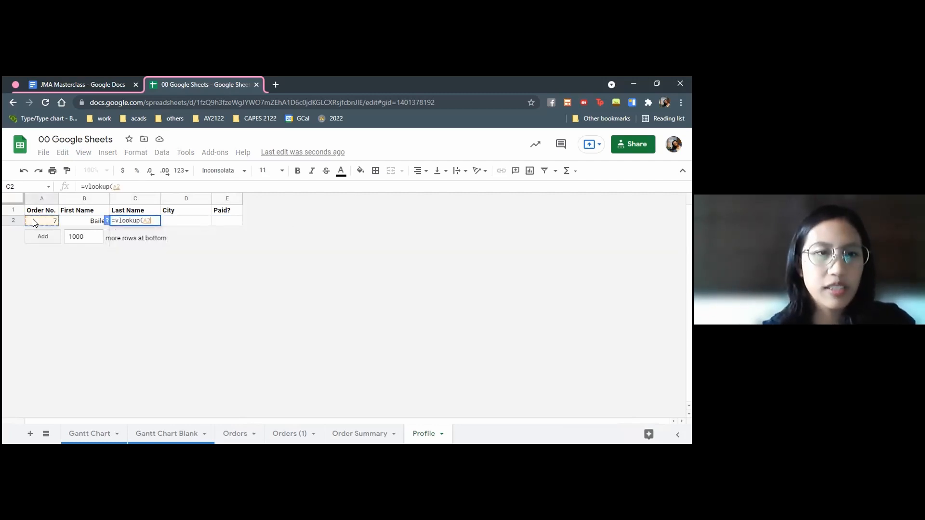
type(",")
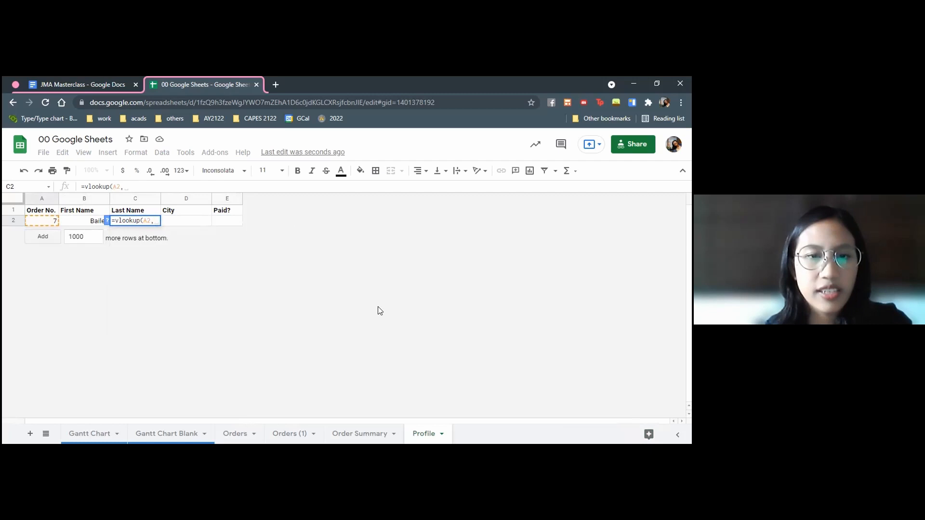
left_click(254, 432)
left_click(44, 225)
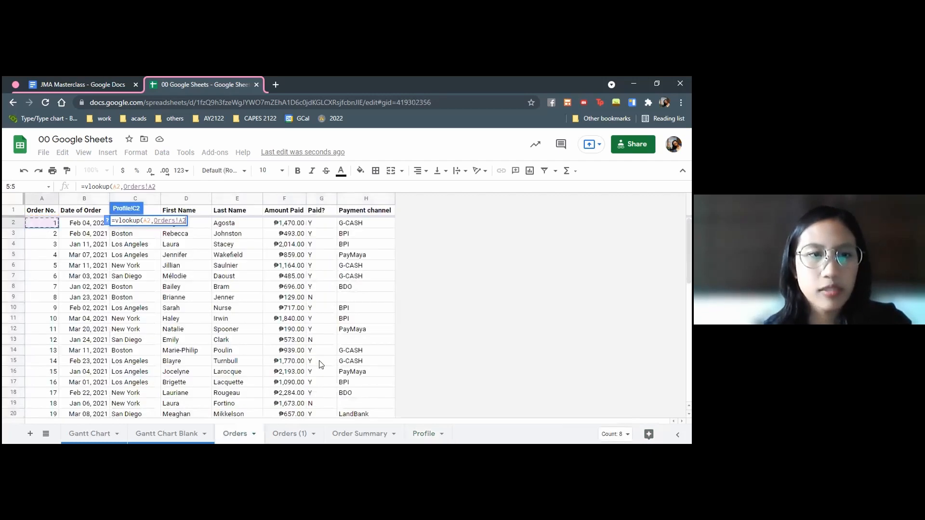
scroll(350, 377, "down", 8)
left_click(352, 384, "shift")
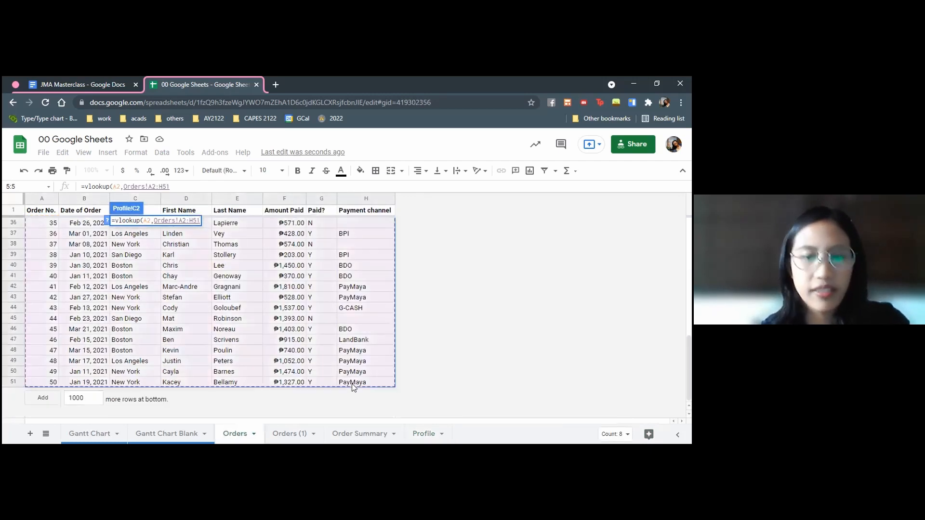
type(",")
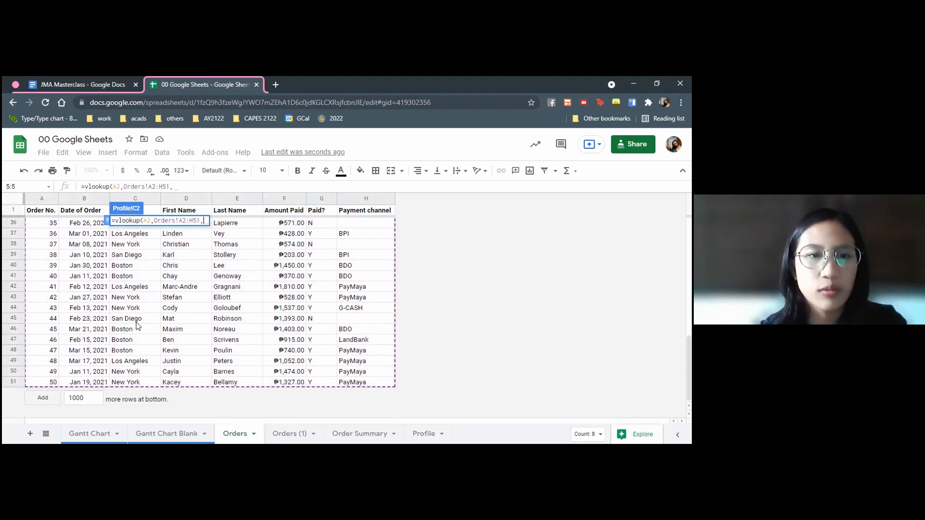
type("5")
key("Return")
Enter =VLOOKUP(A2,Orders!A2:H51,3) in D2 of the Profile sheet to return the city from the Orders table
left_click(166, 222)
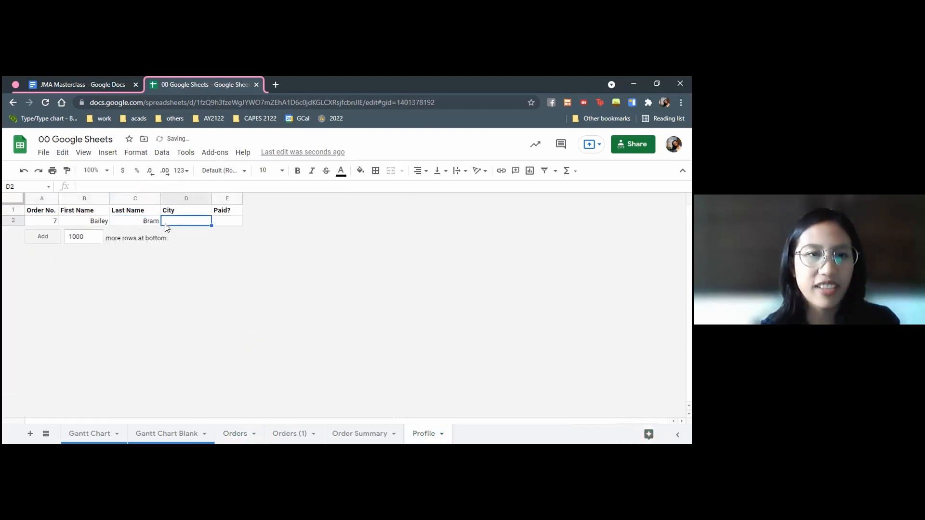
type("=vlookup(")
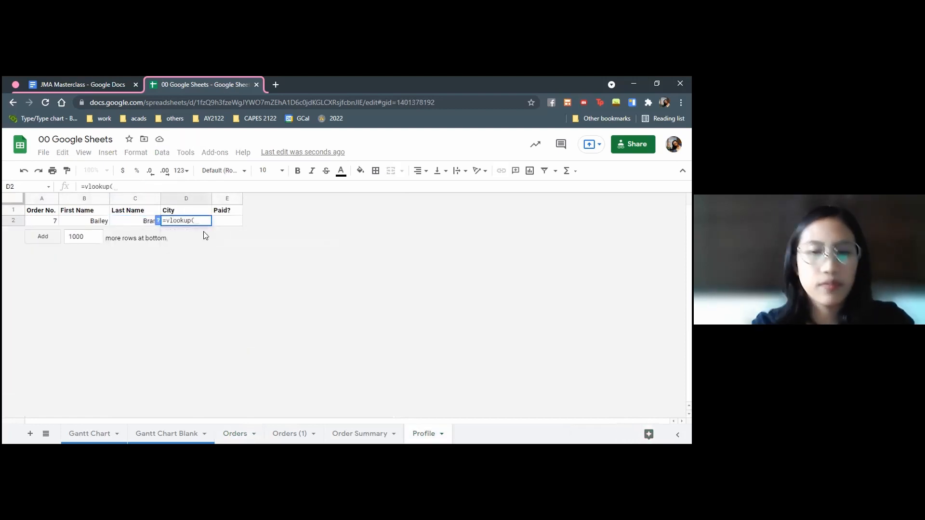
type("A2,")
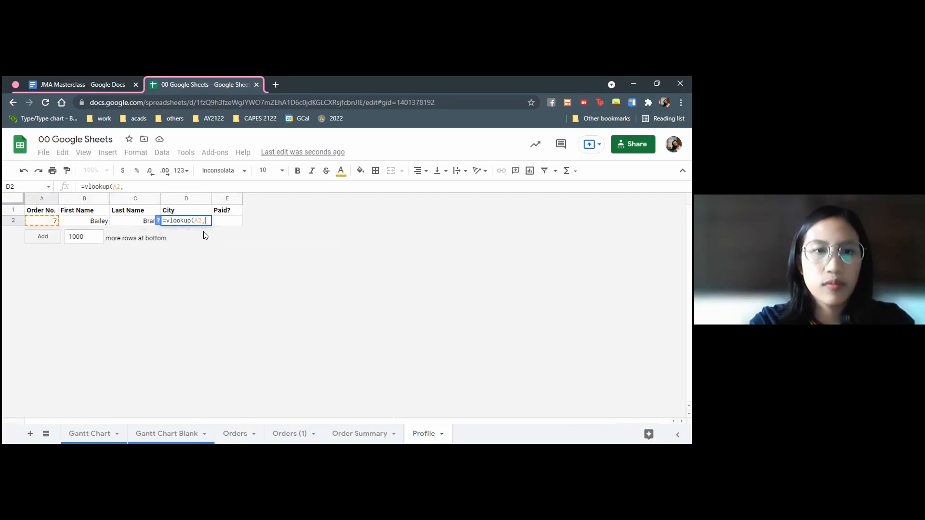
left_click(240, 436)
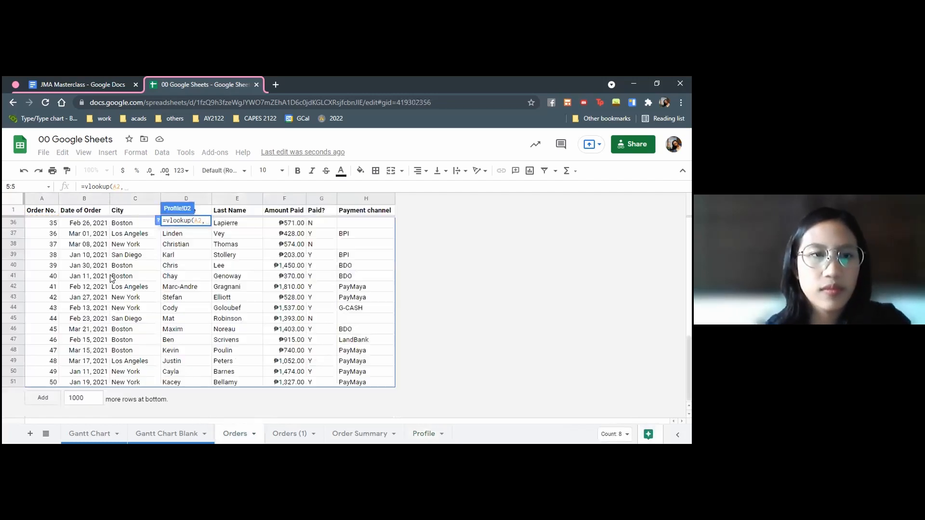
scroll(111, 279, "up", 5)
left_click(51, 223)
scroll(378, 355, "down", 10)
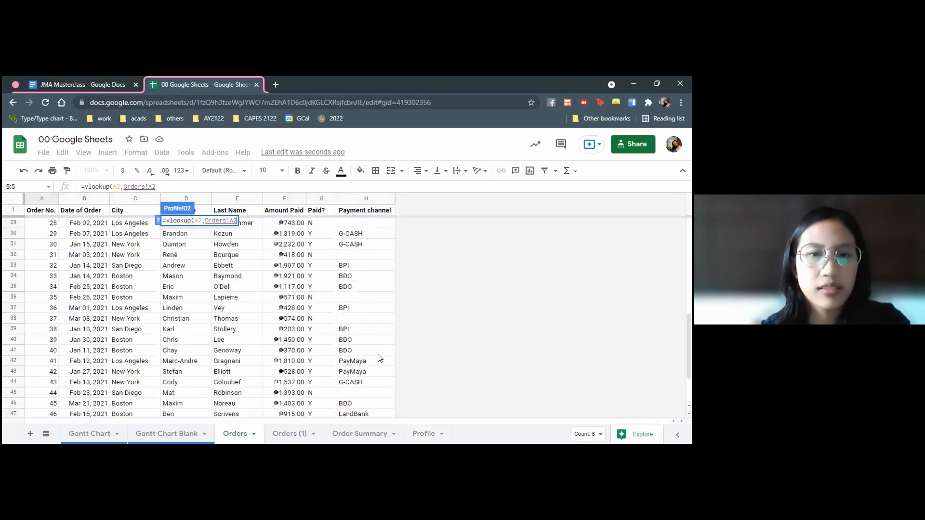
left_click(347, 383, "shift")
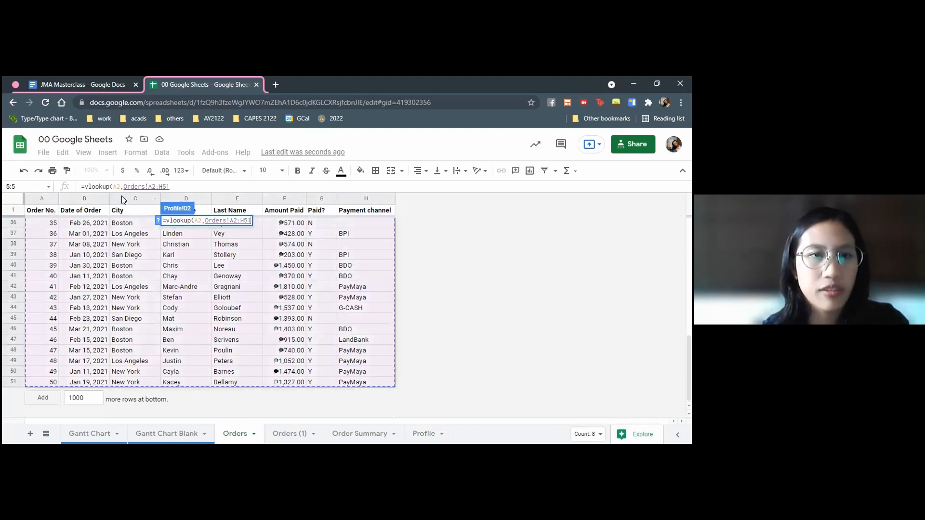
type("3")
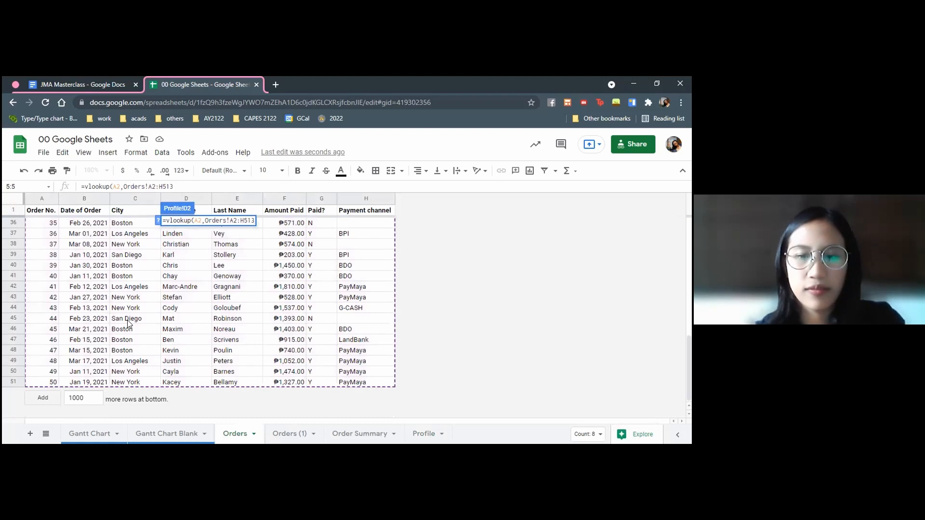
key("BackSpace")
type(",3")
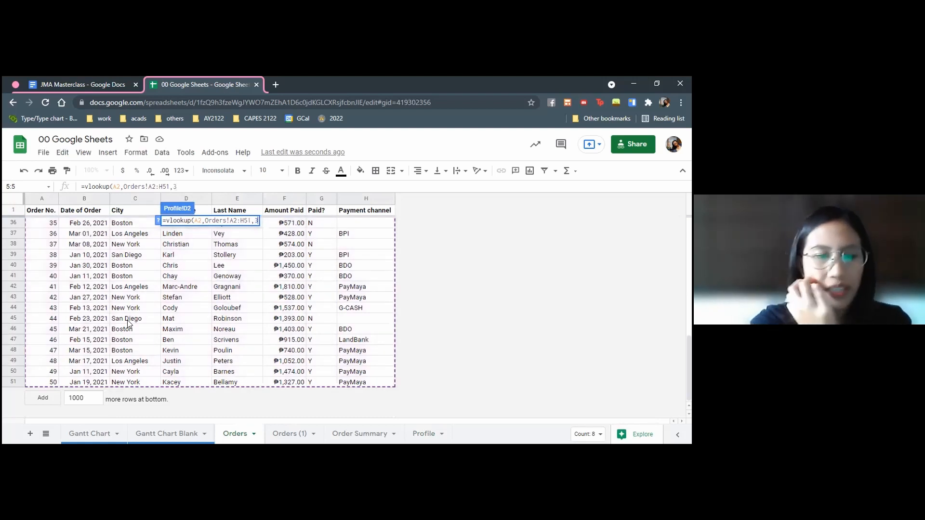
key("Return")
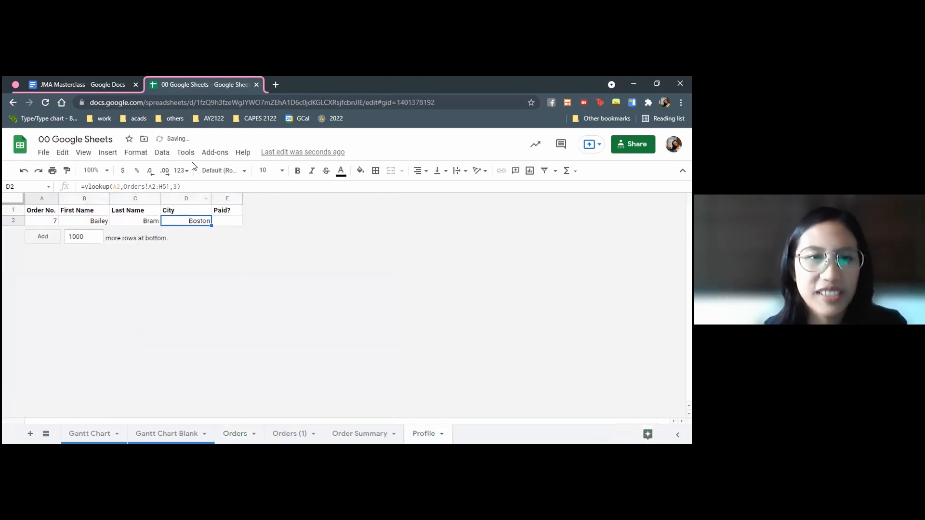
Enter =VLOOKUP(A2,Orders!A2:H51,7) in E2 of the Profile sheet to return the paid status from the Orders table
left_click(224, 221)
type("=vloo")
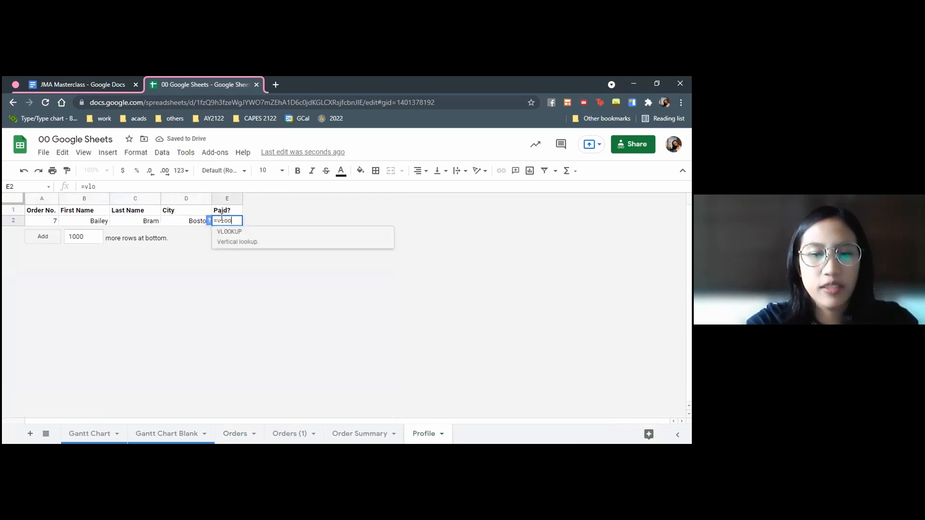
type("kup(")
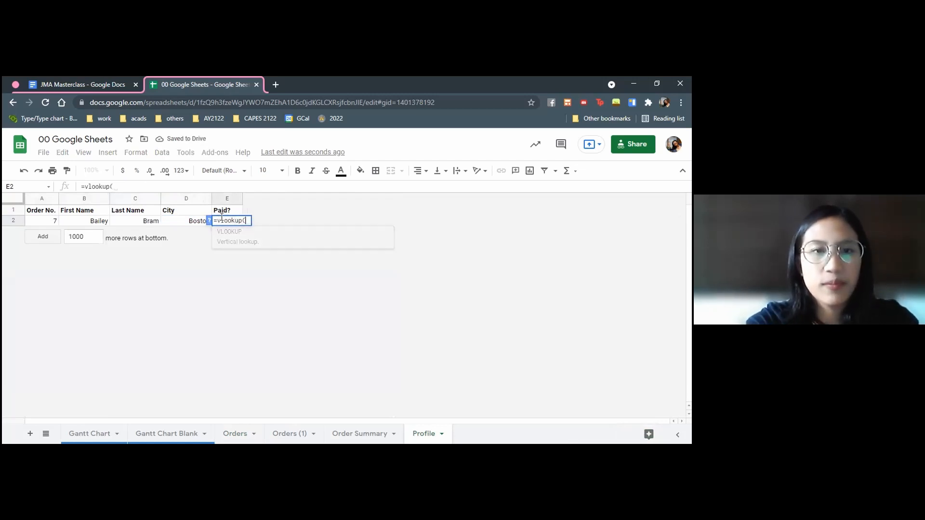
left_click(57, 221)
type(",")
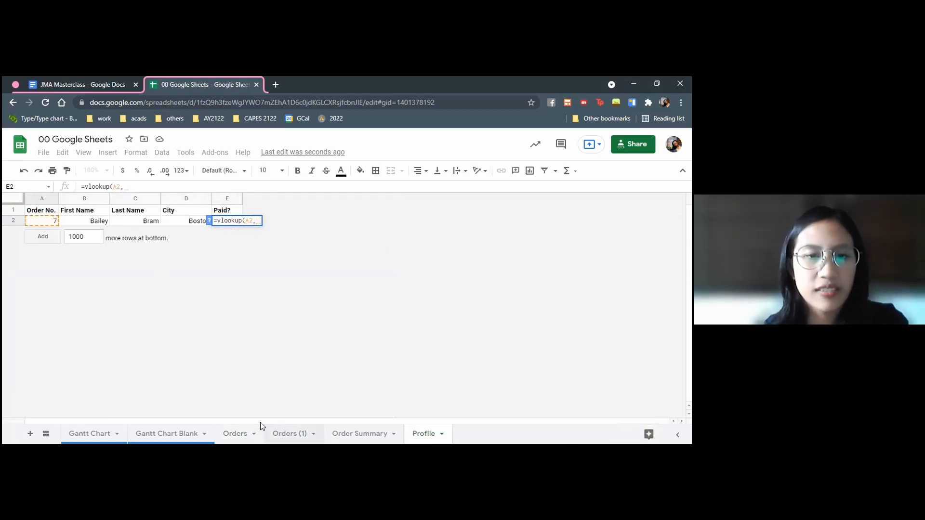
left_click(234, 429)
scroll(43, 231, "up", 7)
left_click(42, 225)
scroll(304, 284, "down", 8)
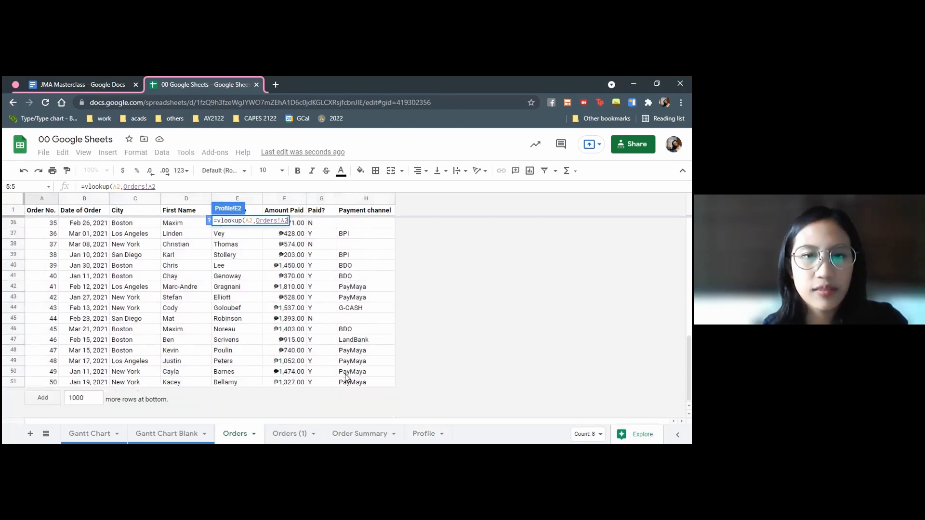
left_click(350, 383, "shift")
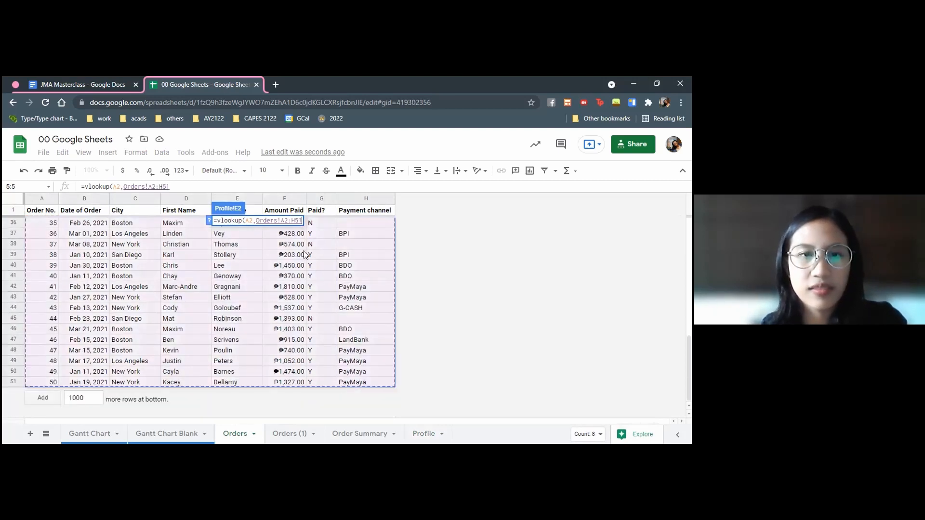
type(",")
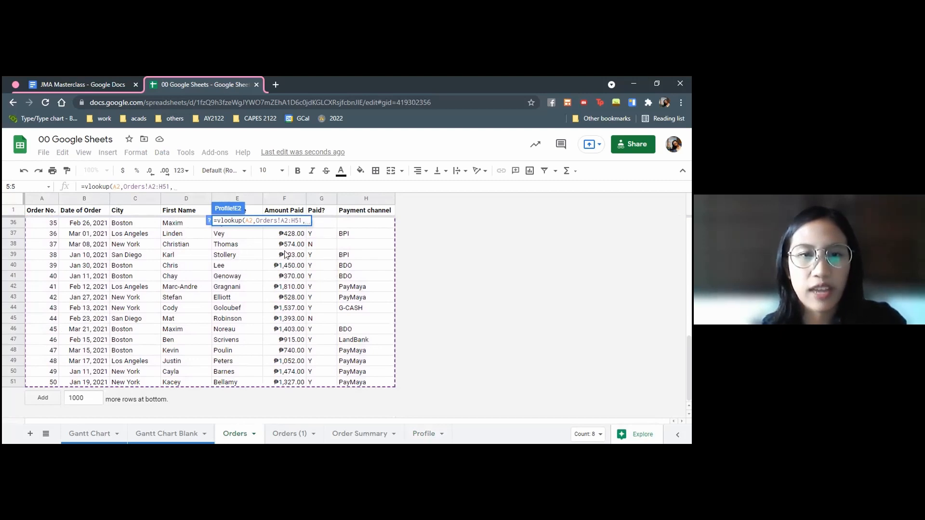
type("7)")
key("Return")
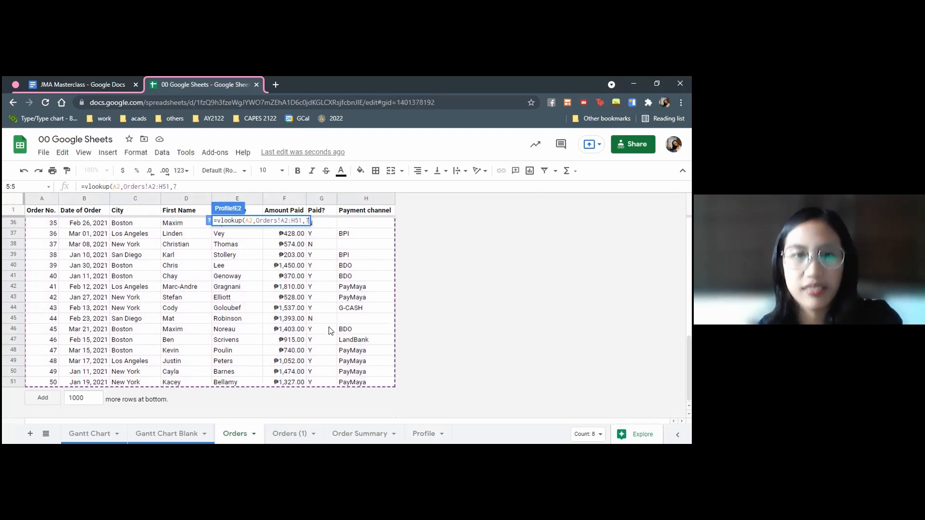
left_click(41, 213)
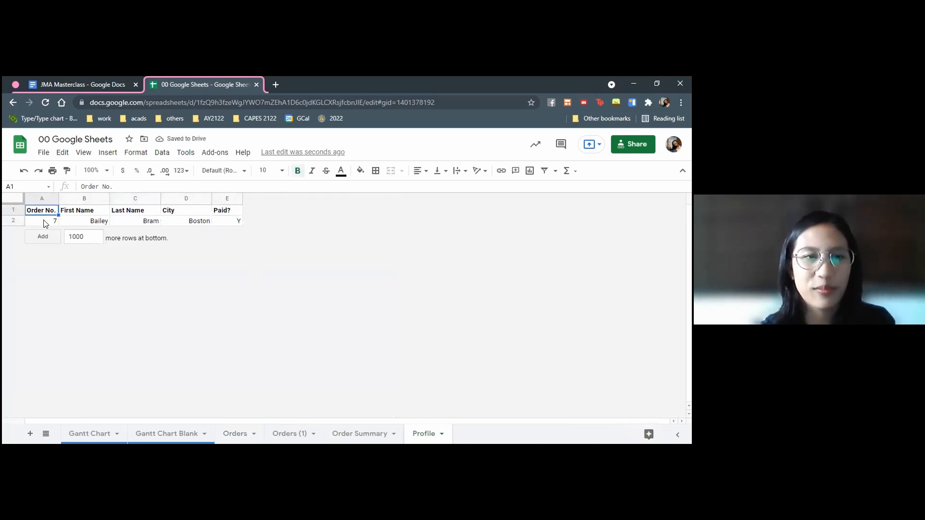
left_click(44, 221)
left_click_drag(40, 212, 229, 222)
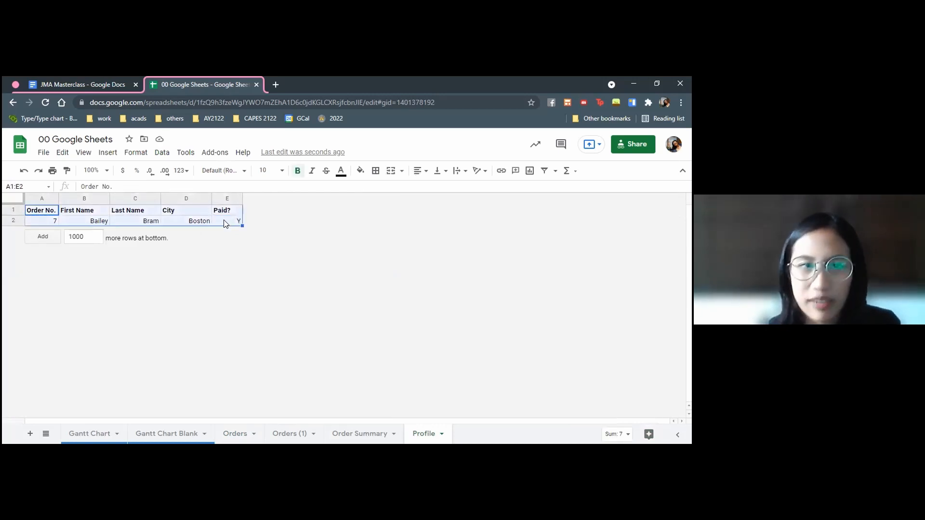
left_click(229, 222)
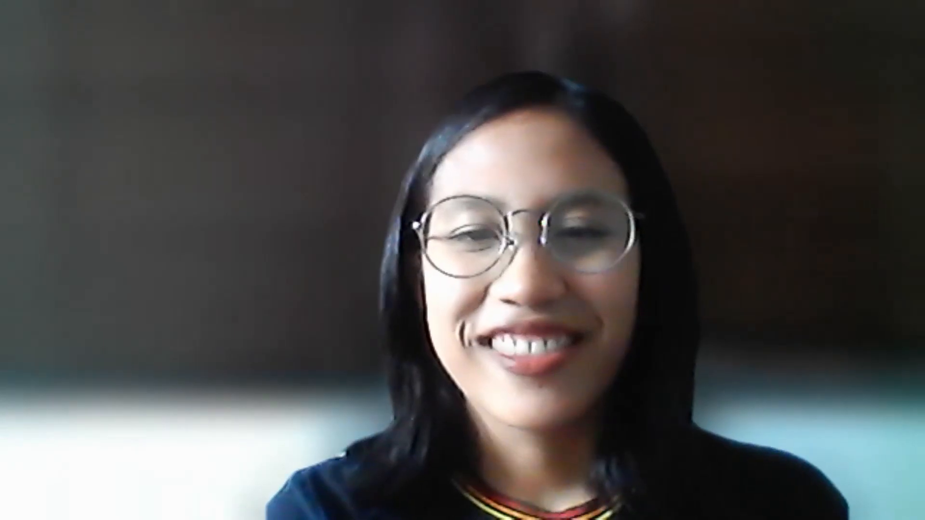